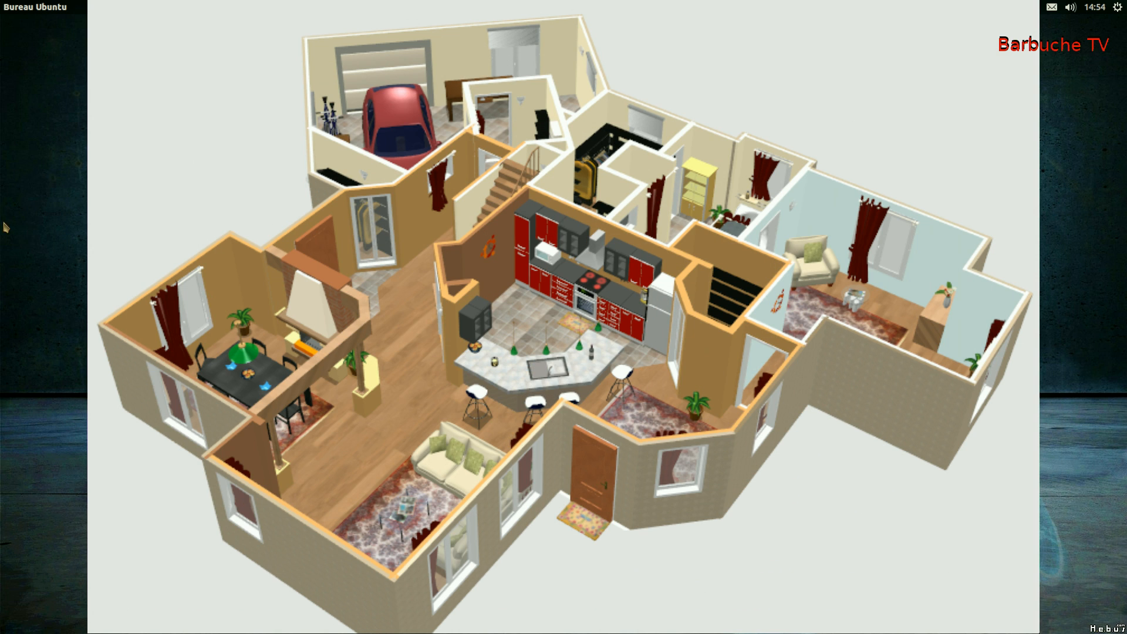
Open the Sweet Home 3D website in Chromium and look through its free 3D models and texture import pages.
{"action": "mouse_move", "coordinate": [3, 226]}
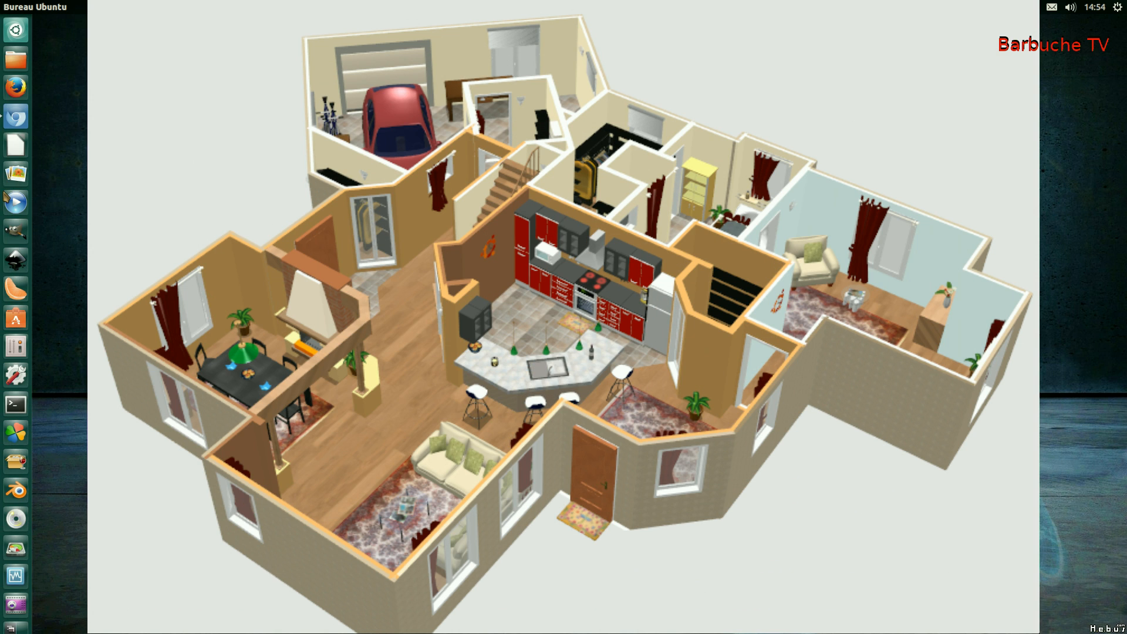
{"action": "left_click", "coordinate": [11, 120]}
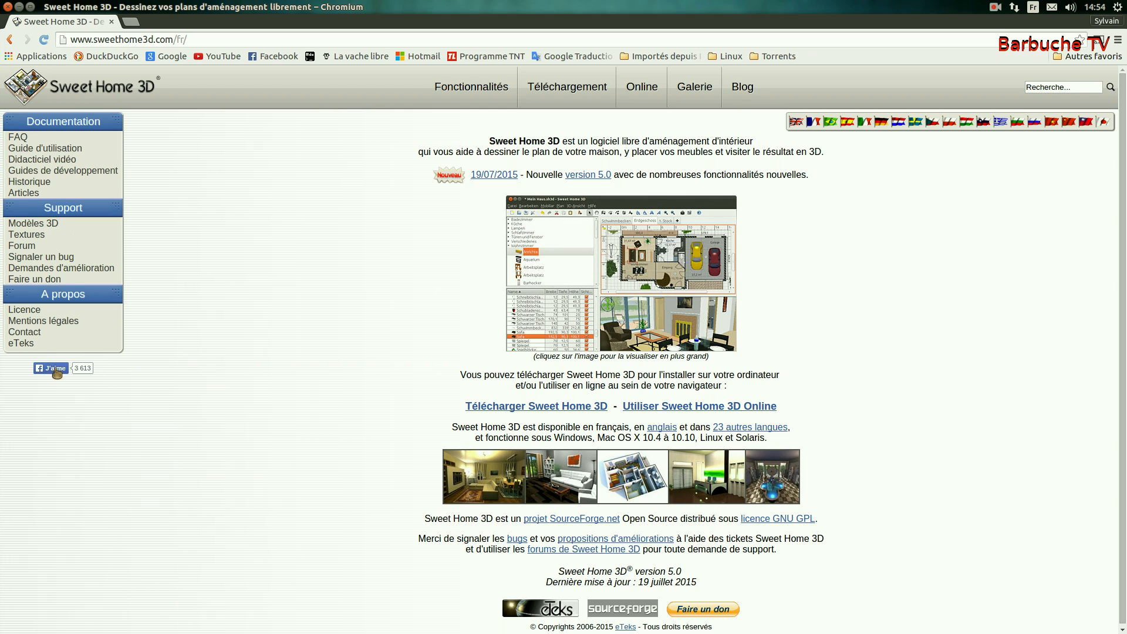
{"action": "left_click", "coordinate": [34, 229]}
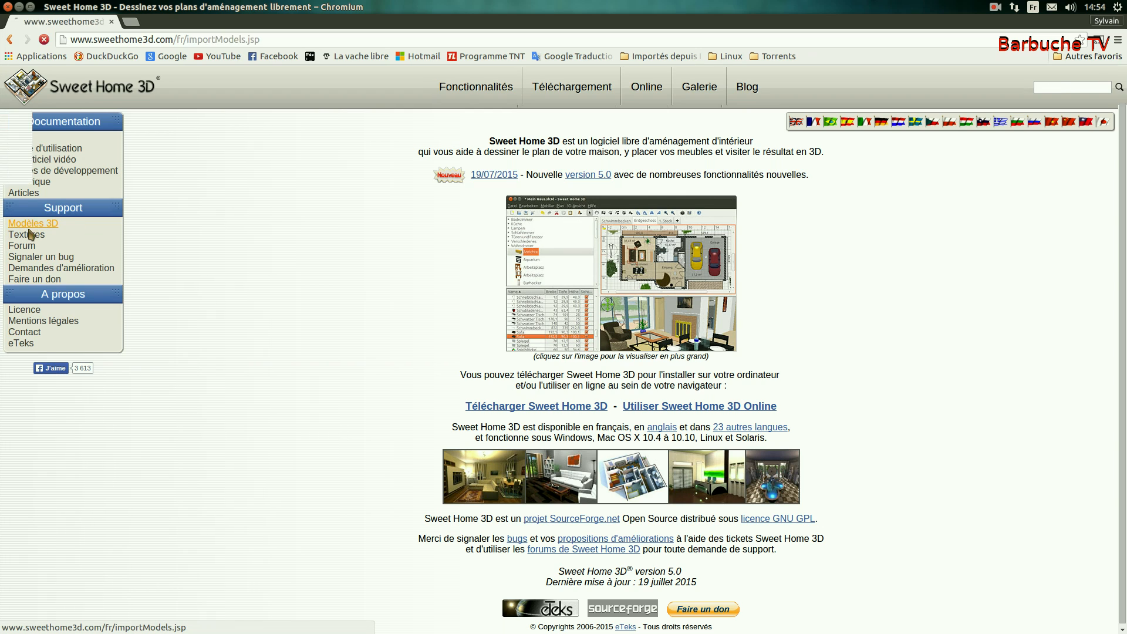
{"action": "left_click", "coordinate": [239, 227]}
{"action": "scroll", "coordinate": [483, 350], "scroll_direction": "down", "scroll_amount": 8}
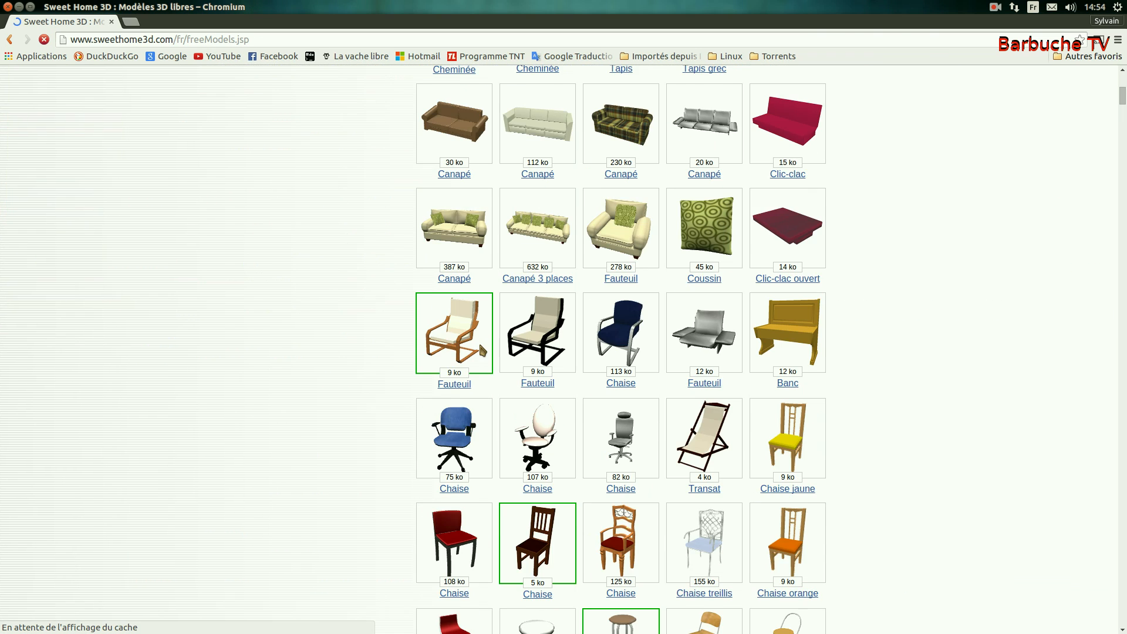
{"action": "scroll", "coordinate": [482, 350], "scroll_direction": "up", "scroll_amount": 17}
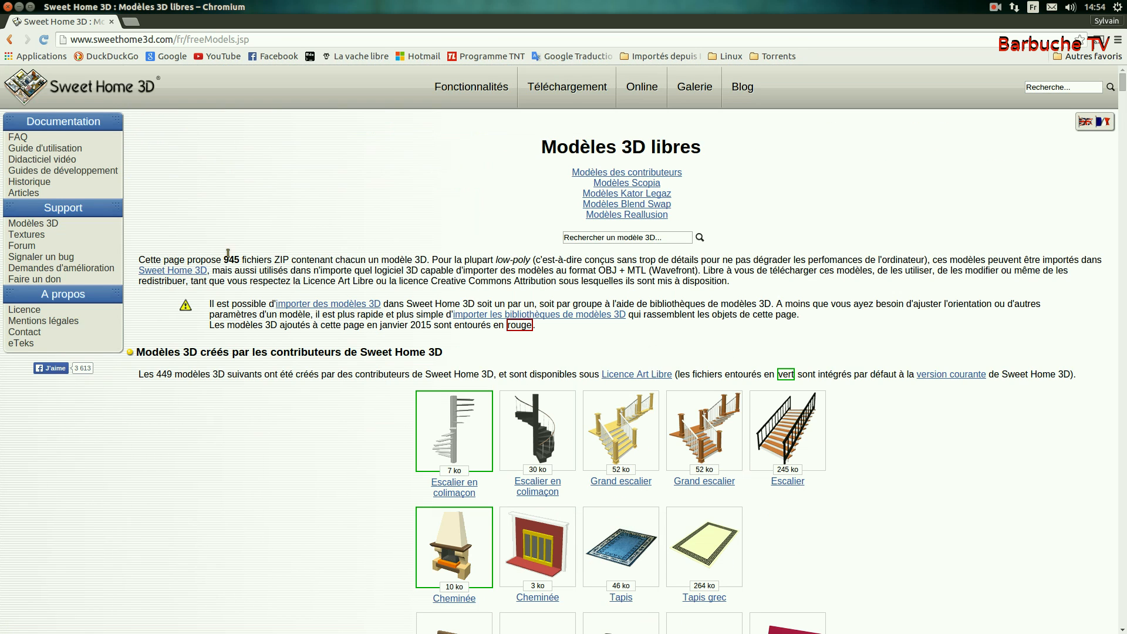
{"action": "left_click", "coordinate": [20, 235]}
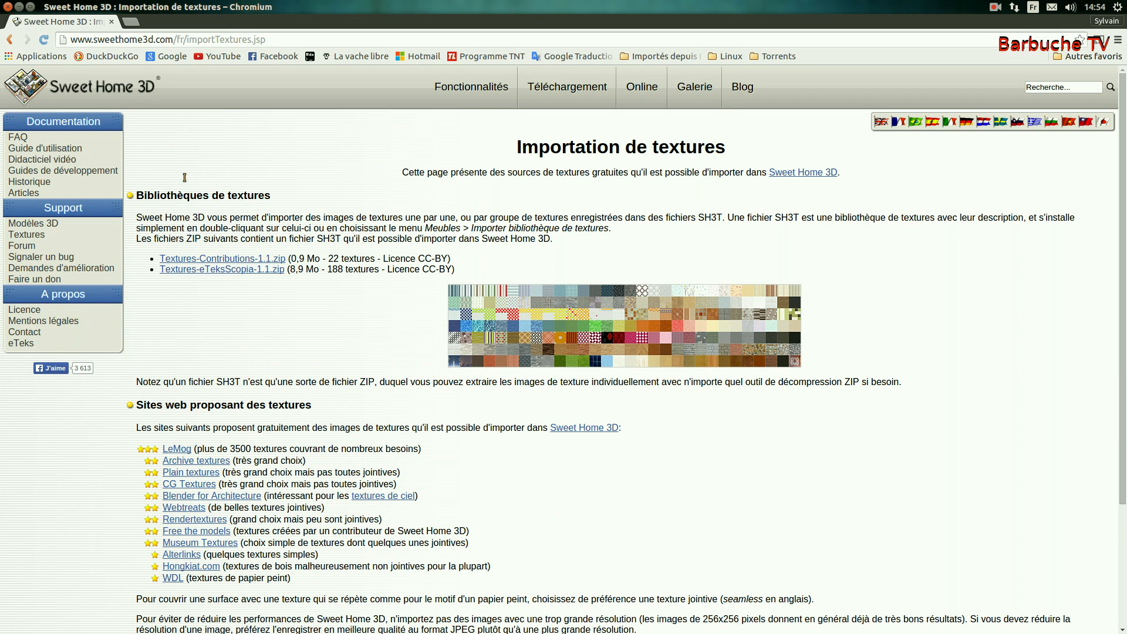
{"action": "left_click", "coordinate": [19, 7]}
List all installed applications and launch Sweet Home 3D.
{"action": "mouse_move", "coordinate": [1, 169]}
{"action": "right_click", "coordinate": [15, 30]}
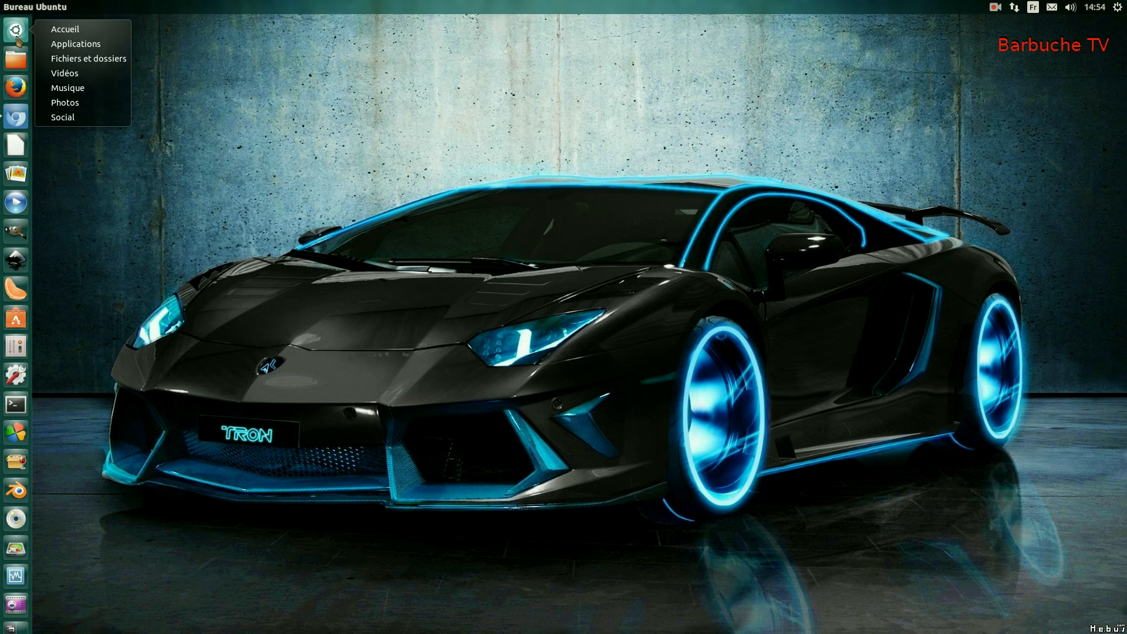
{"action": "left_click", "coordinate": [70, 43]}
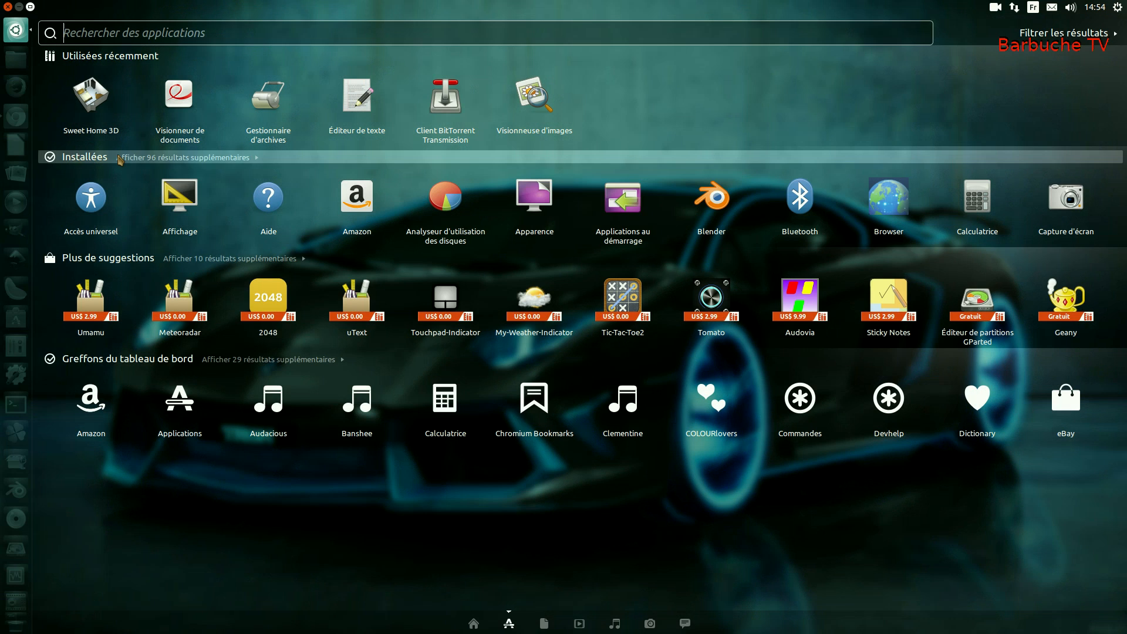
{"action": "left_click", "coordinate": [119, 158]}
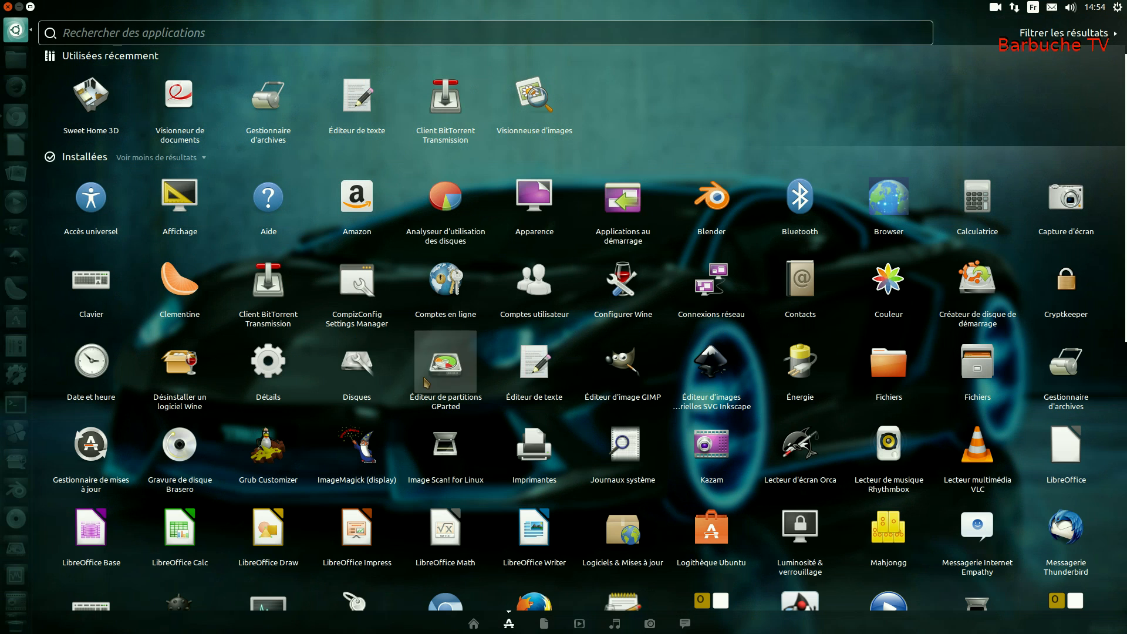
{"action": "left_click", "coordinate": [377, 388]}
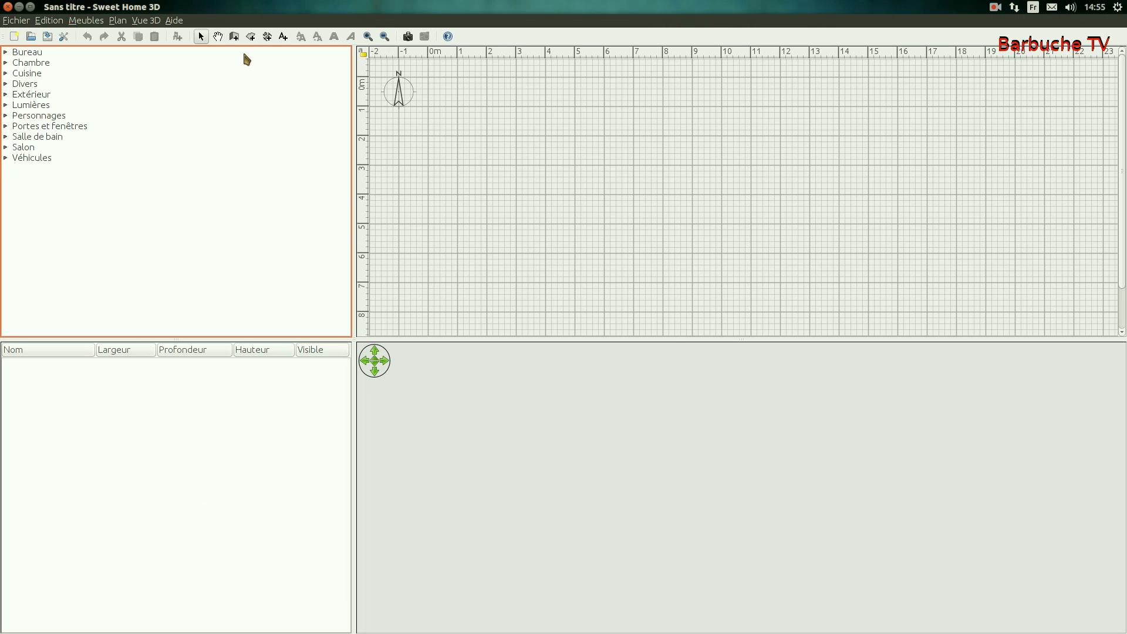
Look over the furniture and texture import commands and the Divers and Portes et fenêtres catalogue categories.
{"action": "left_click", "coordinate": [87, 21]}
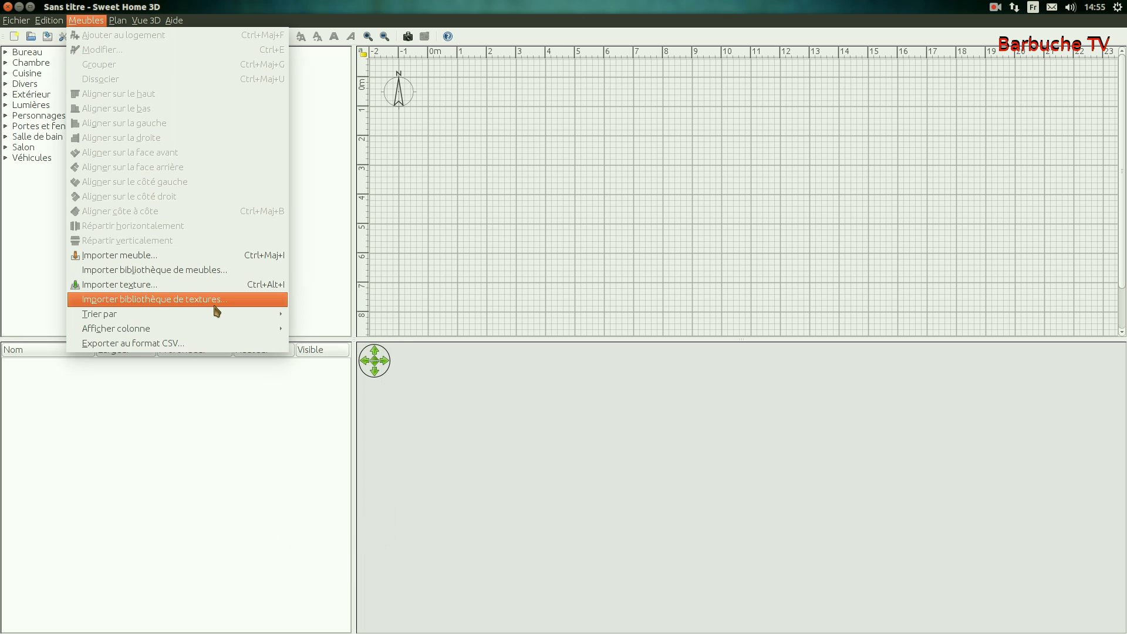
{"action": "left_click", "coordinate": [211, 440]}
{"action": "left_click", "coordinate": [211, 440]}
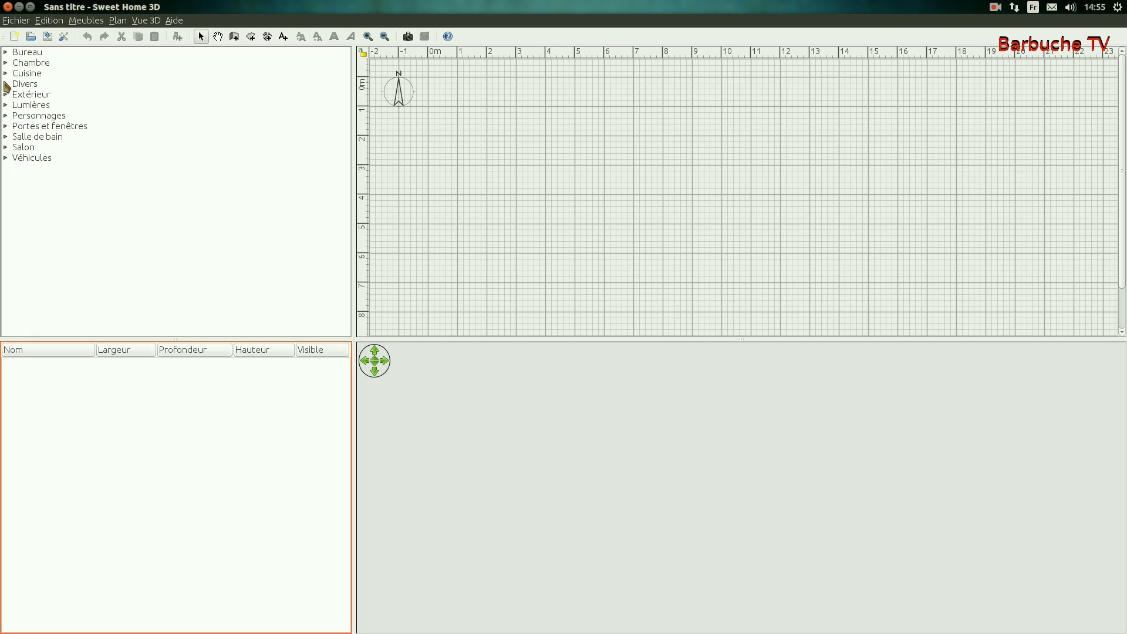
{"action": "left_click", "coordinate": [6, 85]}
{"action": "left_click", "coordinate": [6, 85]}
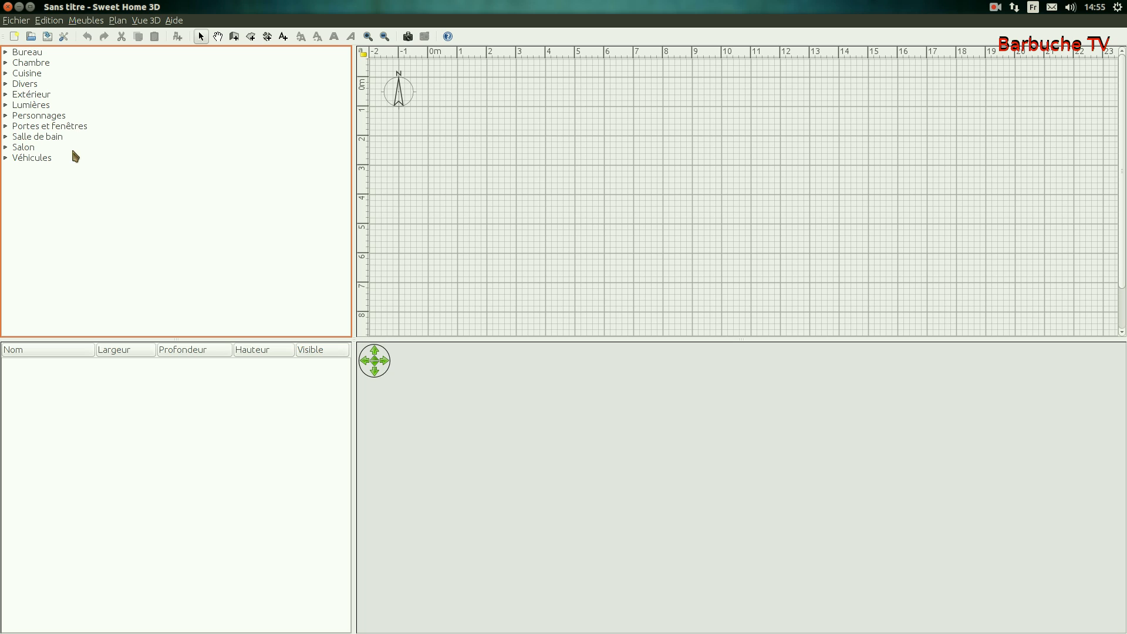
{"action": "left_click", "coordinate": [7, 126]}
{"action": "left_click", "coordinate": [7, 127]}
Create a horizontal dimension line about 808 cm long, starting at 3 m across and 1 m down in the plan.
{"action": "left_click", "coordinate": [268, 37]}
{"action": "left_click", "coordinate": [516, 107]}
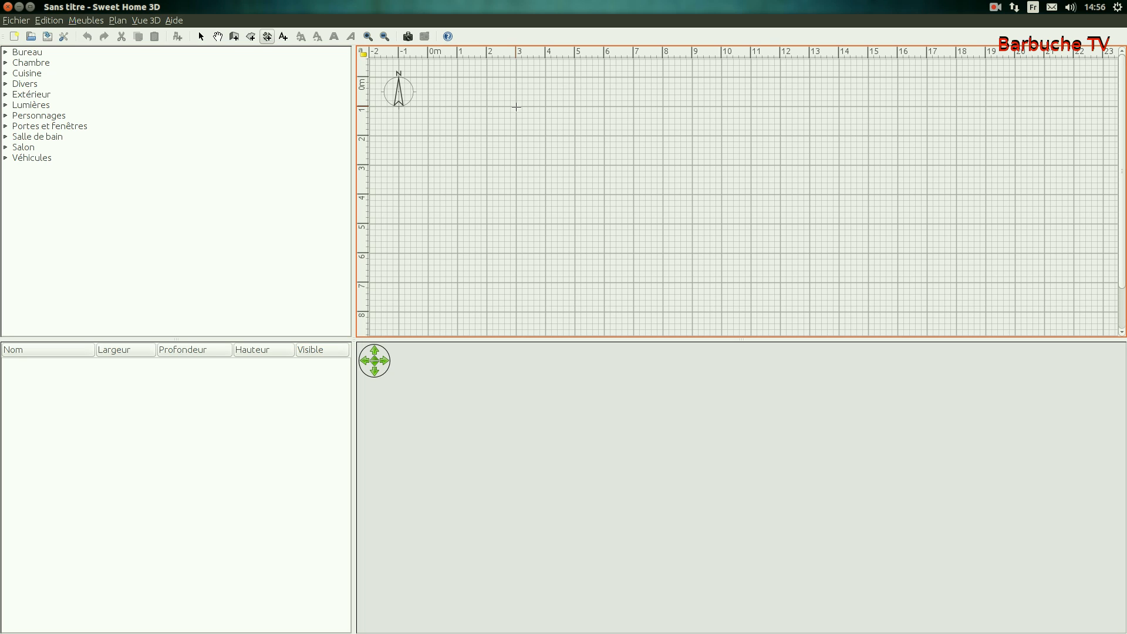
{"action": "left_click", "coordinate": [516, 107]}
{"action": "left_click", "coordinate": [754, 106]}
{"action": "left_click", "coordinate": [750, 106]}
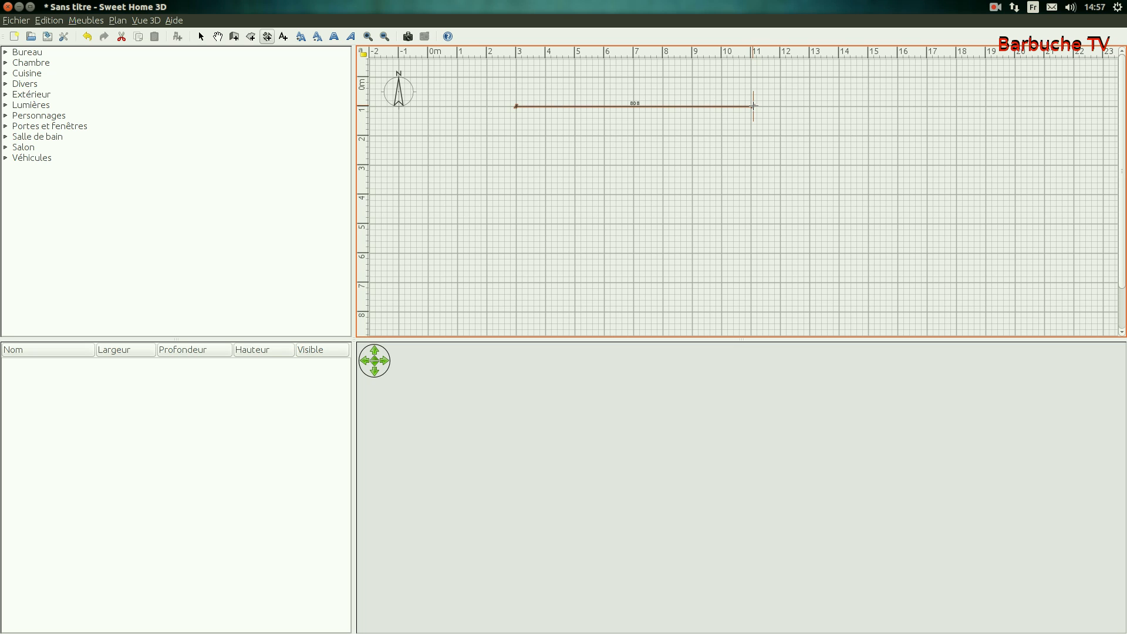
Complete the rectangle with dimension lines of about 500 cm on its right side, 814 cm on its lower side and 504 cm on its left side.
{"action": "left_click", "coordinate": [754, 106]}
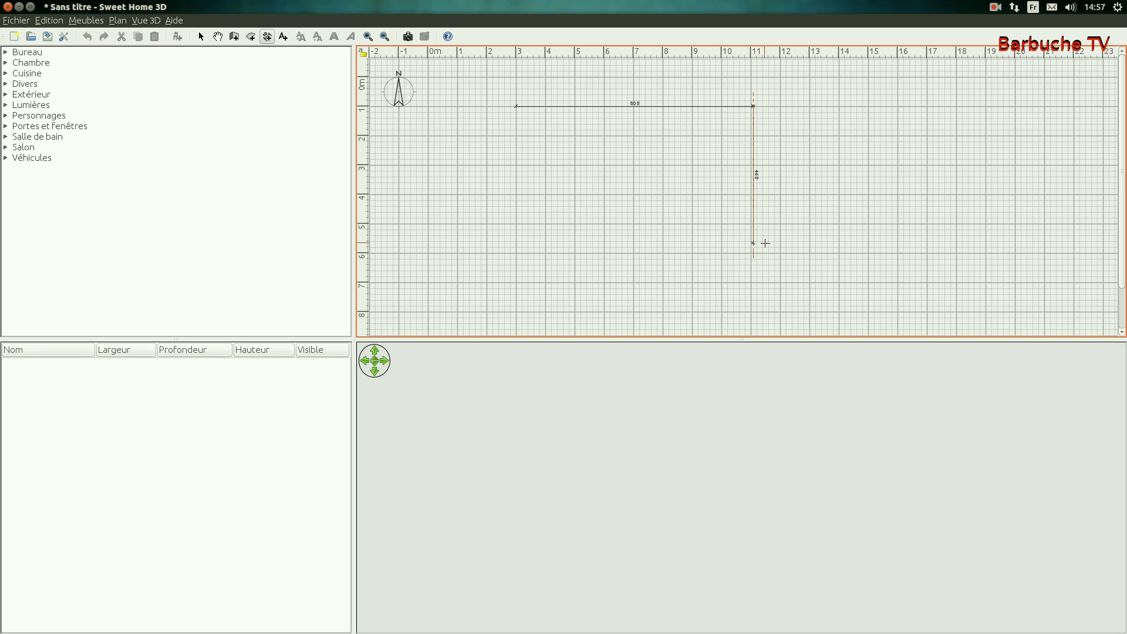
{"action": "left_click", "coordinate": [753, 253]}
{"action": "double_click", "coordinate": [516, 252]}
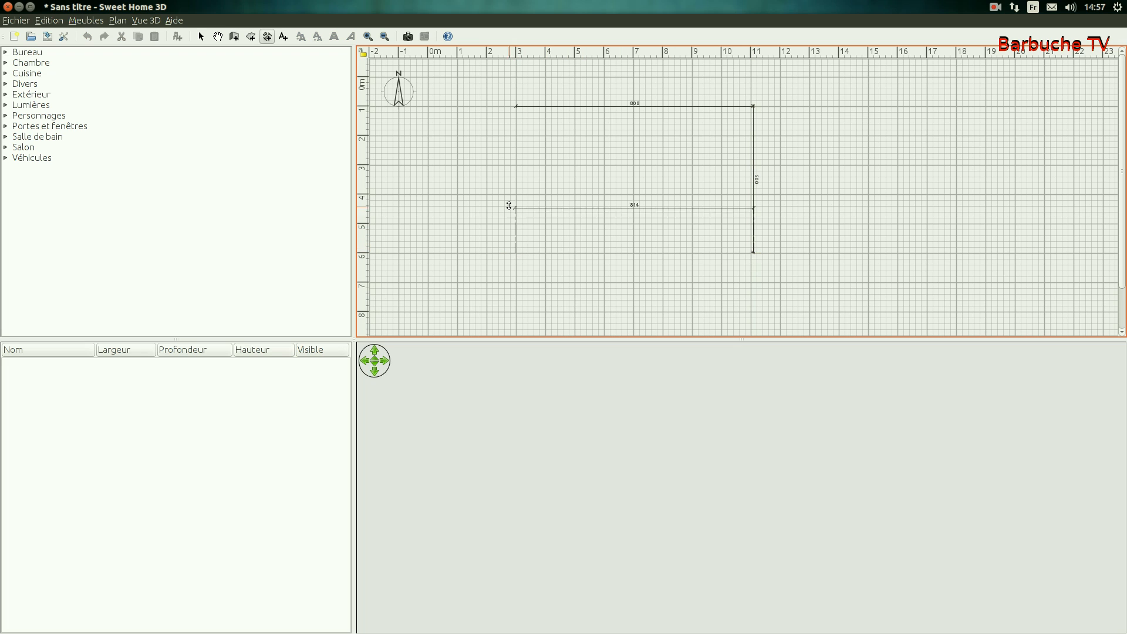
{"action": "double_click", "coordinate": [516, 252]}
{"action": "left_click", "coordinate": [517, 253]}
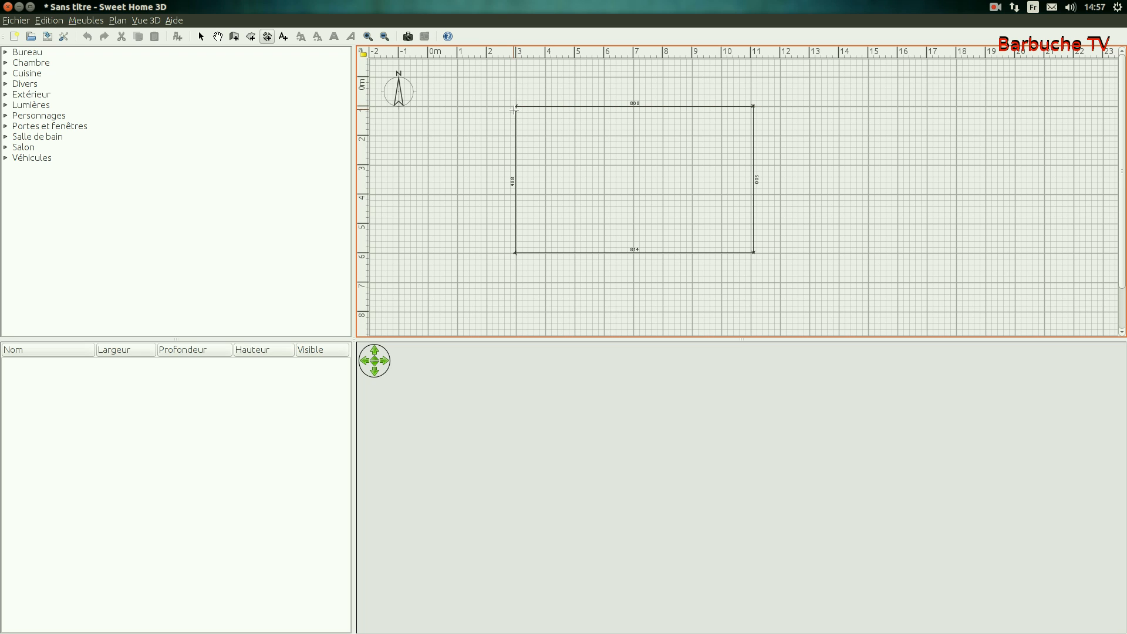
{"action": "double_click", "coordinate": [516, 106]}
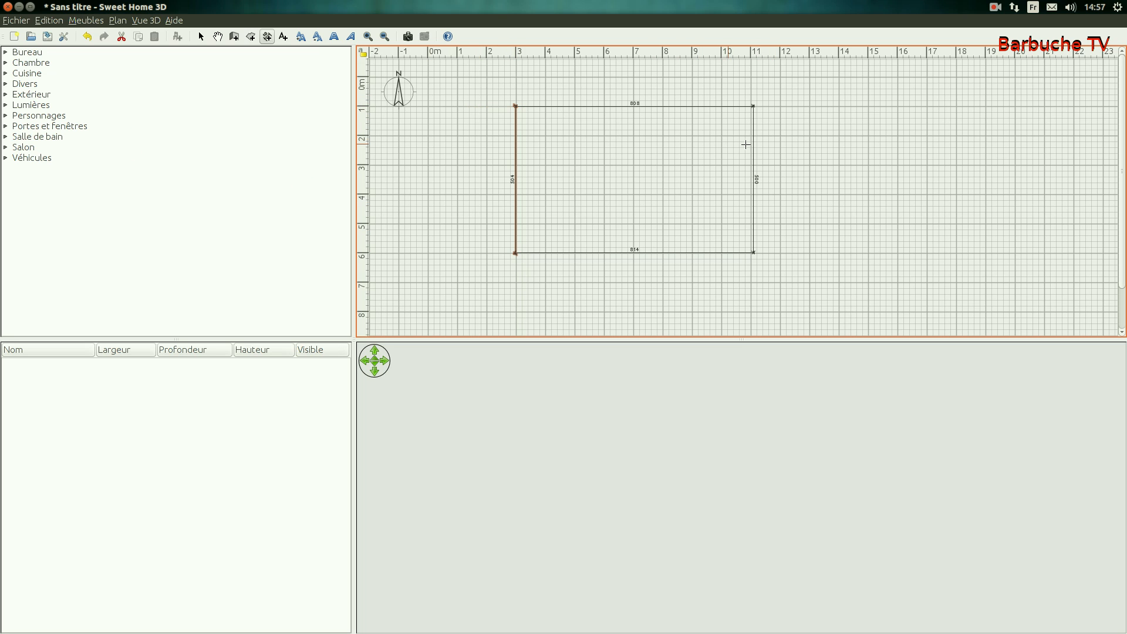
Create four 7.5 cm thick outer walls along the dimensioned rectangle, about 808 cm long on its upper and lower sides.
{"action": "left_click", "coordinate": [235, 38]}
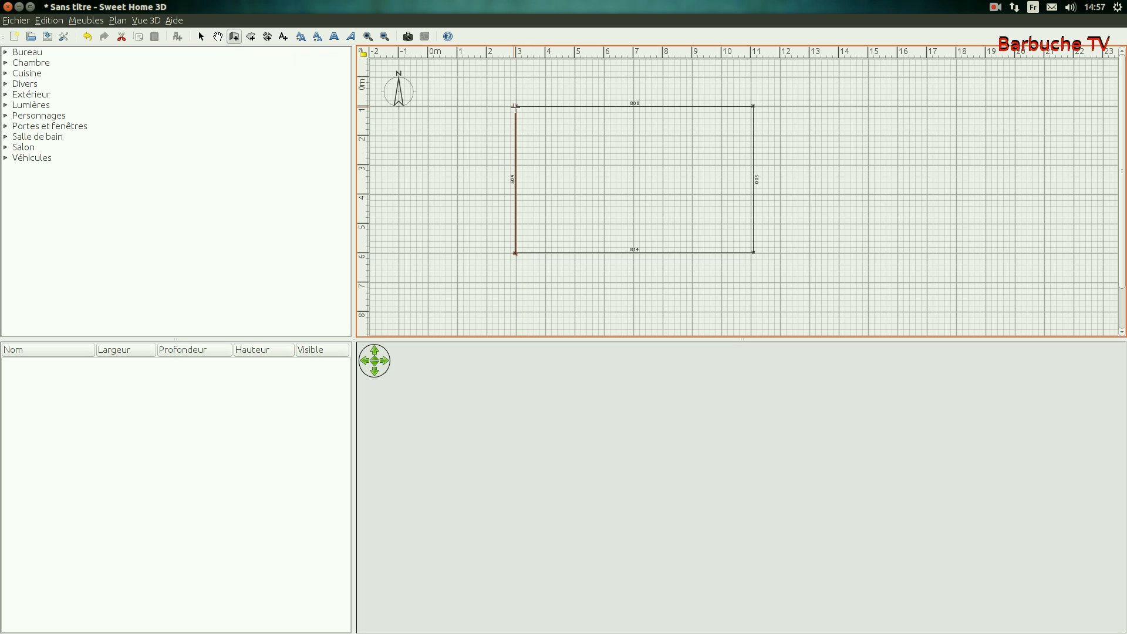
{"action": "left_click", "coordinate": [515, 106]}
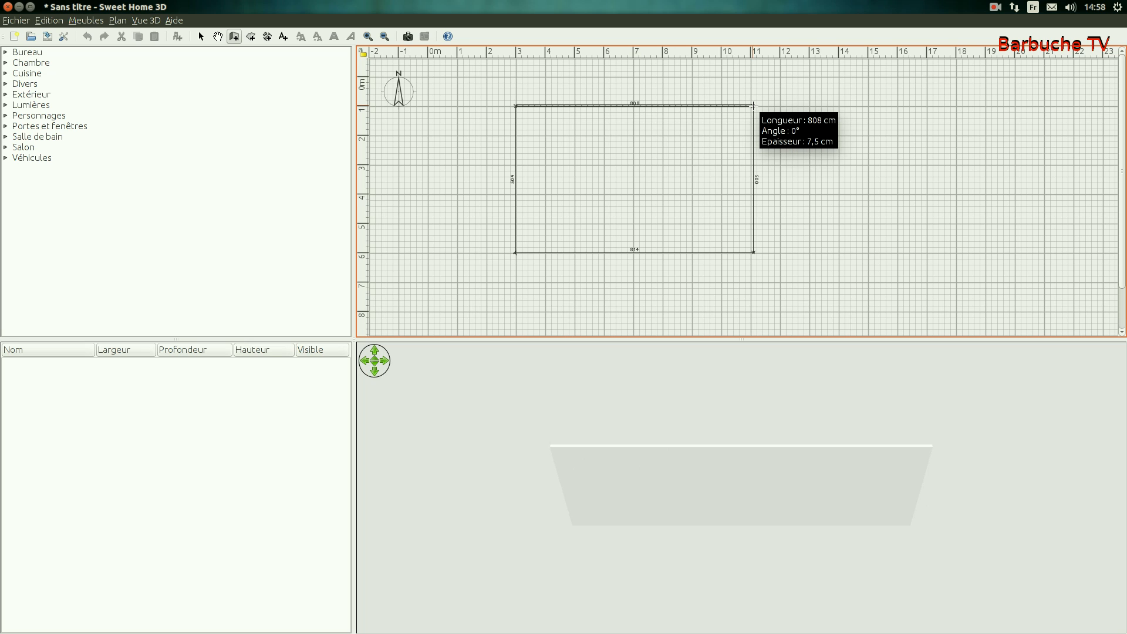
{"action": "left_click", "coordinate": [754, 106]}
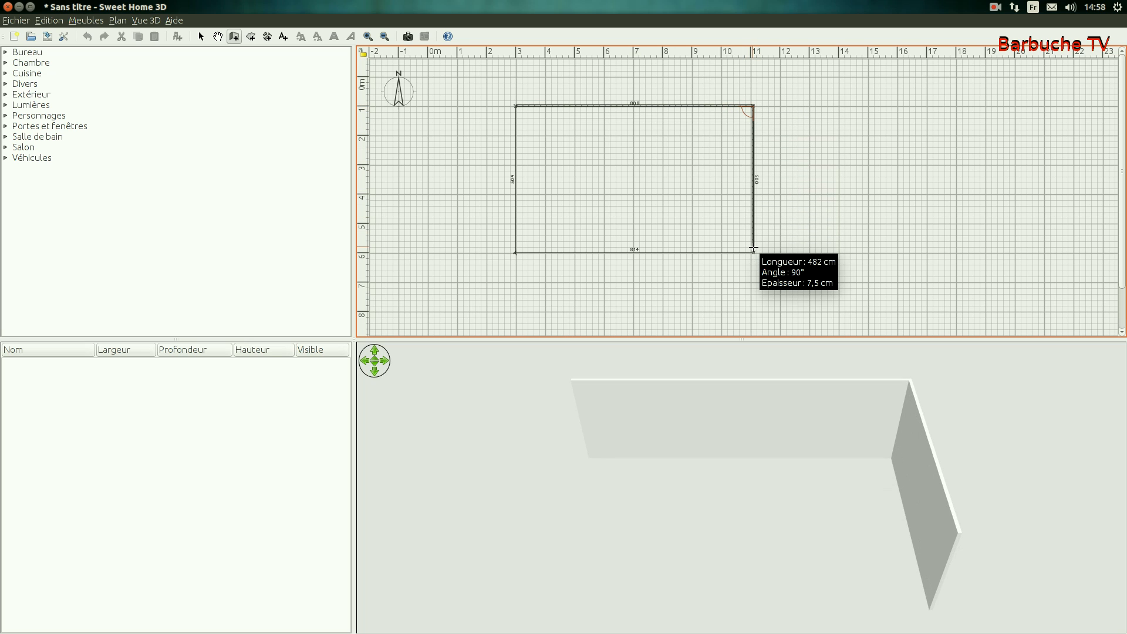
{"action": "left_click", "coordinate": [753, 253]}
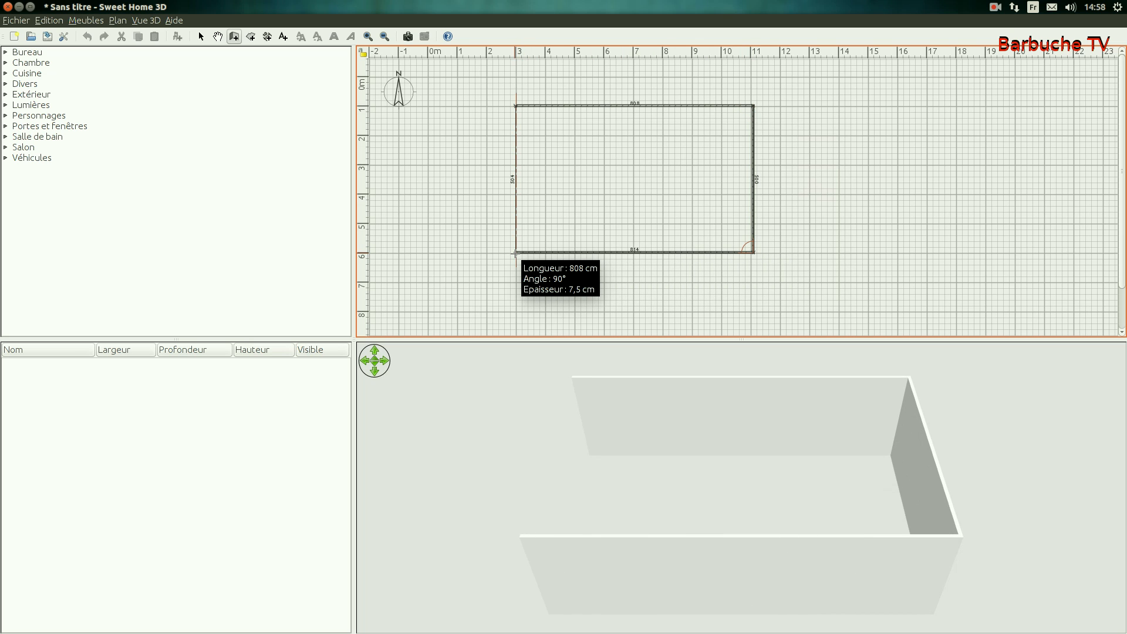
{"action": "left_click", "coordinate": [516, 253]}
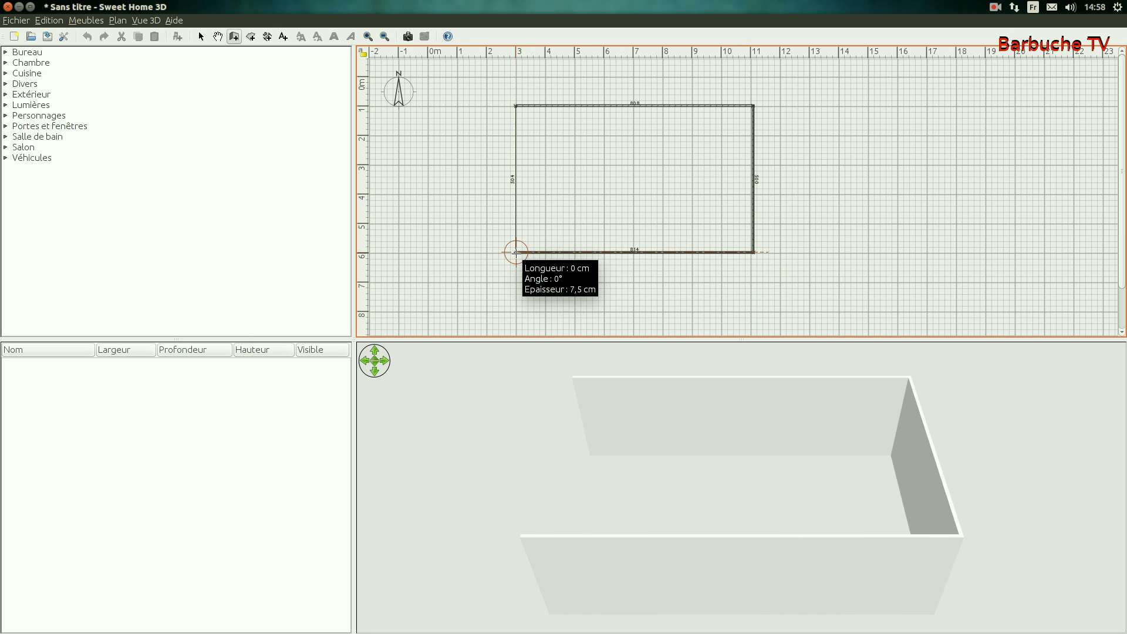
{"action": "double_click", "coordinate": [516, 106]}
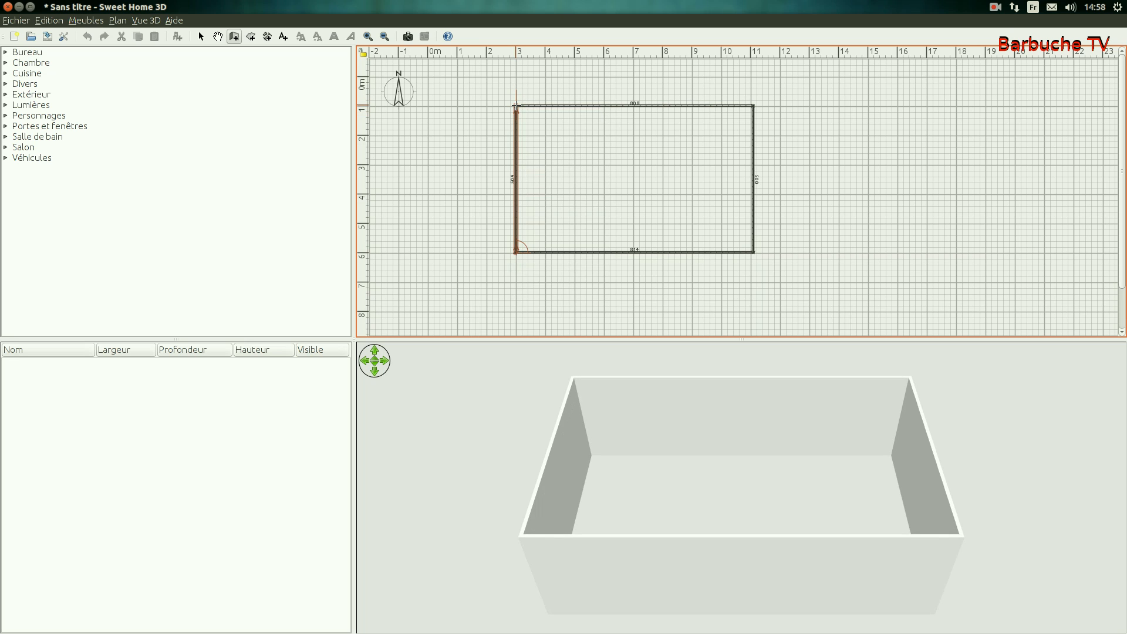
{"action": "left_click", "coordinate": [516, 106]}
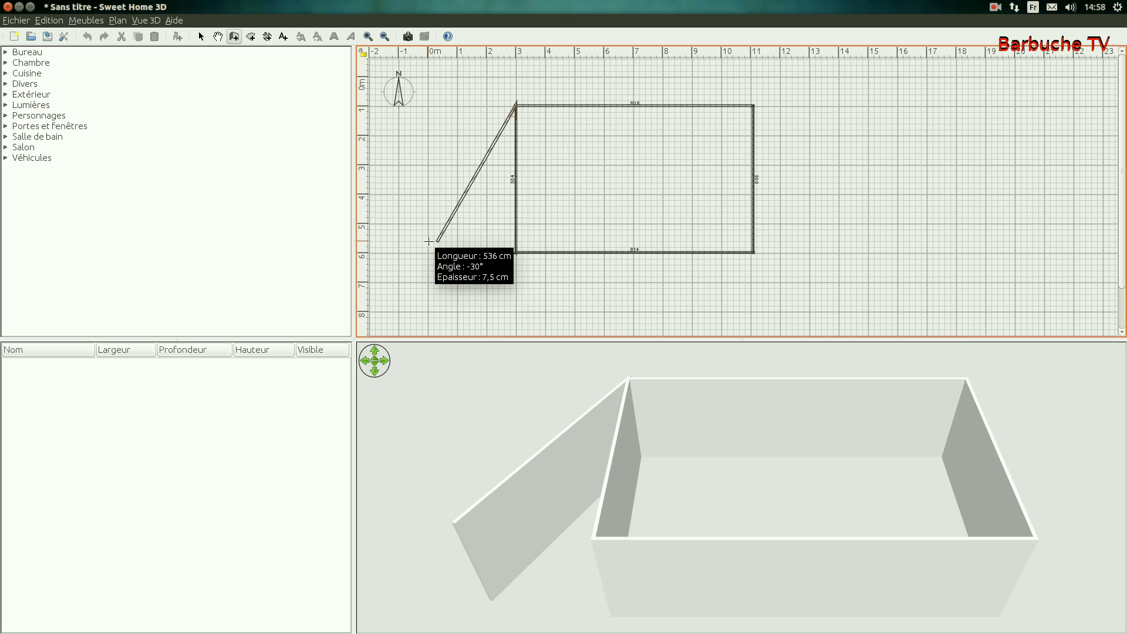
{"action": "key", "text": "Escape"}
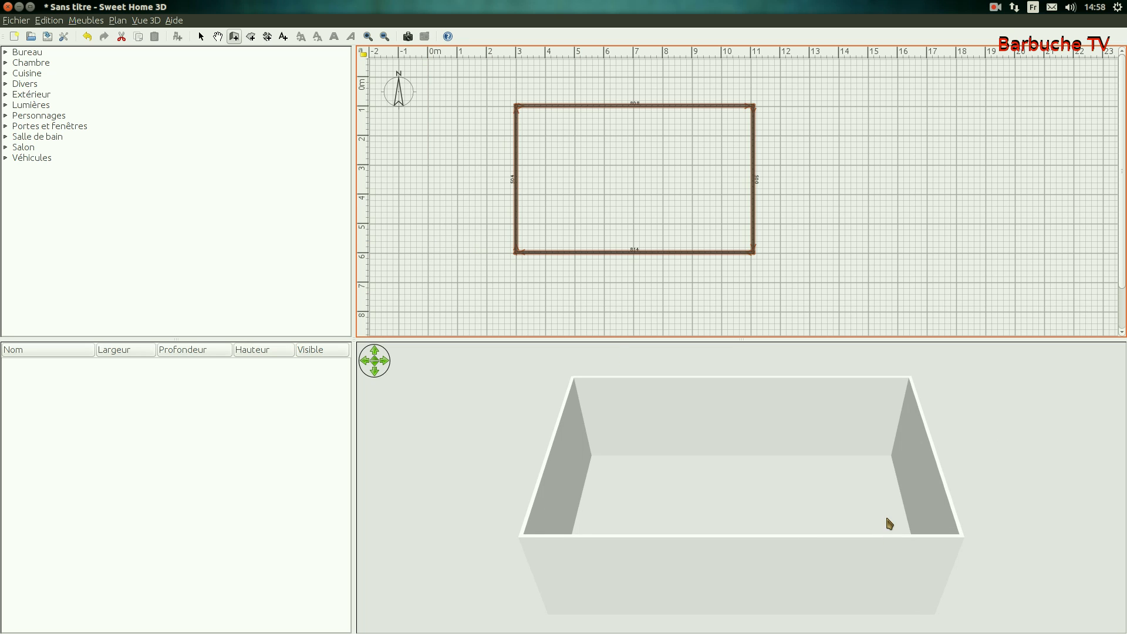
Add three partition walls: one splitting the house near mid-length, one across the left half, and one dividing the upper-left room.
{"action": "left_click_drag", "start_coordinate": [708, 560], "coordinate": [679, 516]}
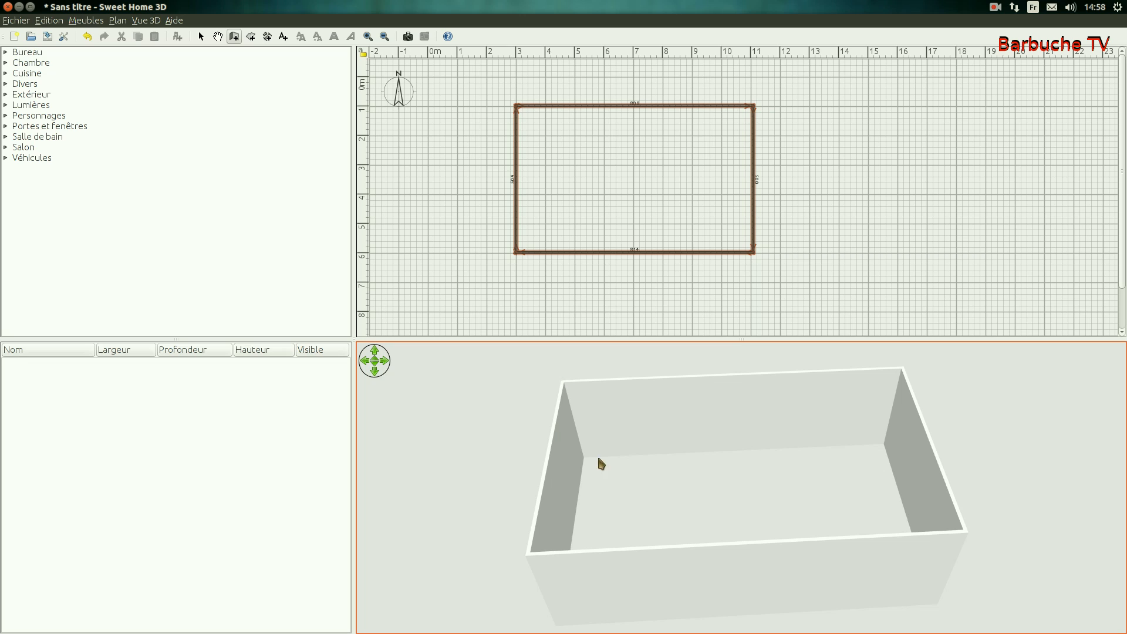
{"action": "left_click", "coordinate": [632, 106]}
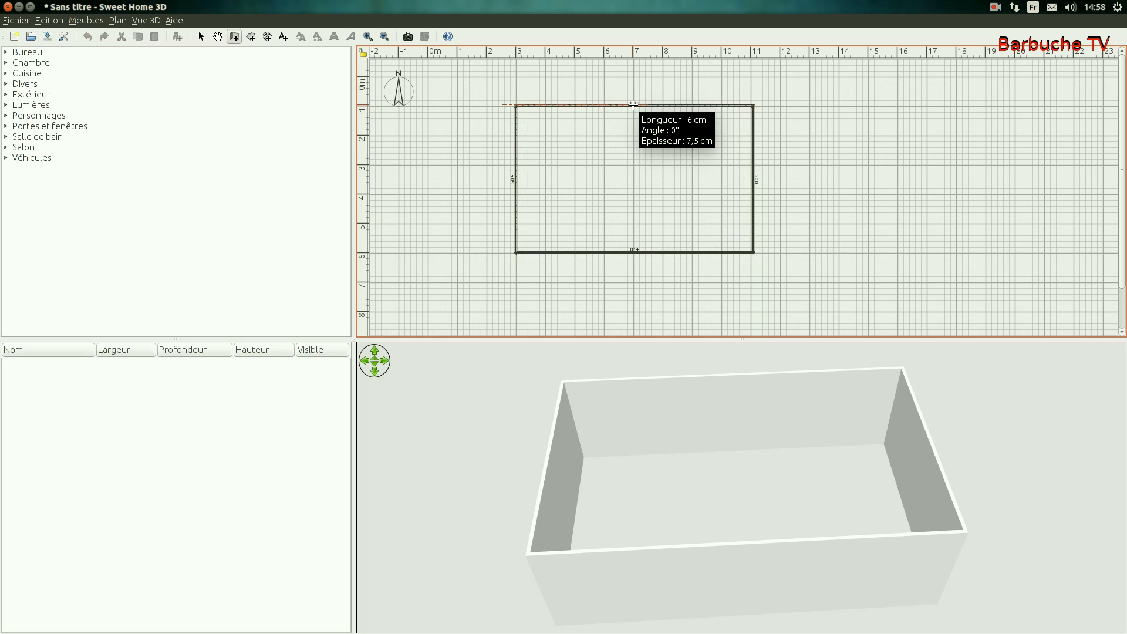
{"action": "double_click", "coordinate": [633, 252]}
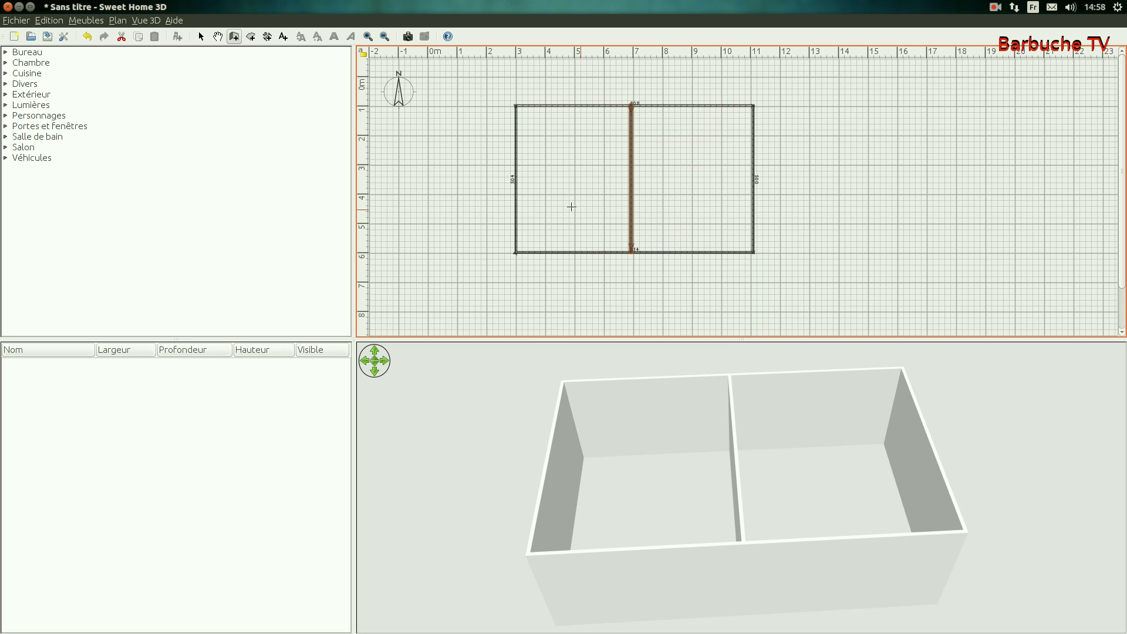
{"action": "left_click", "coordinate": [517, 175]}
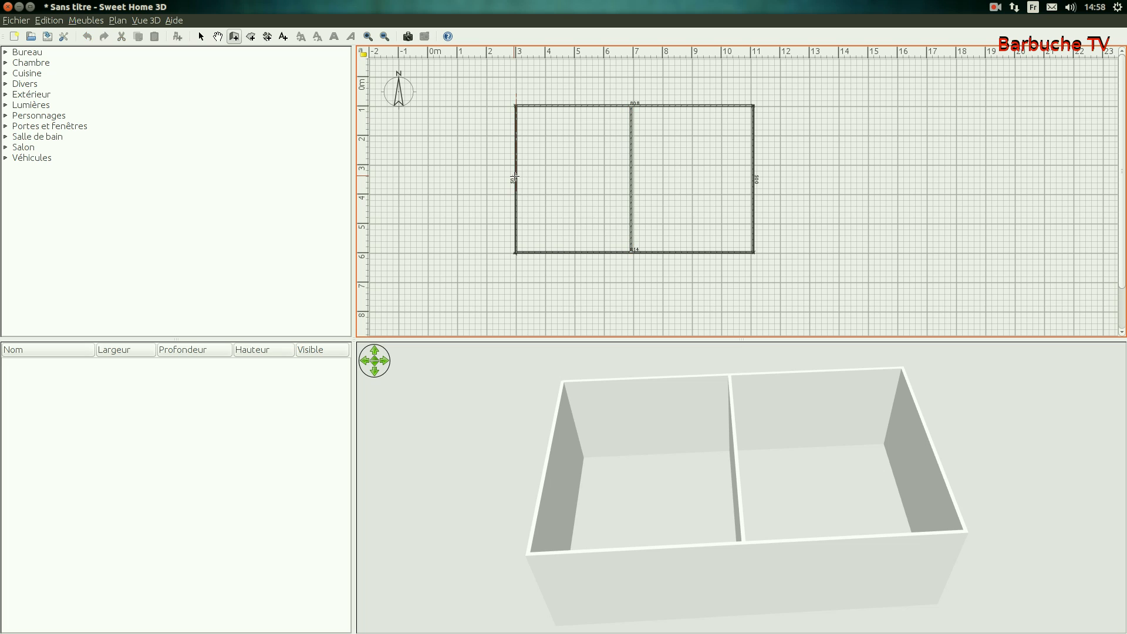
{"action": "double_click", "coordinate": [632, 175]}
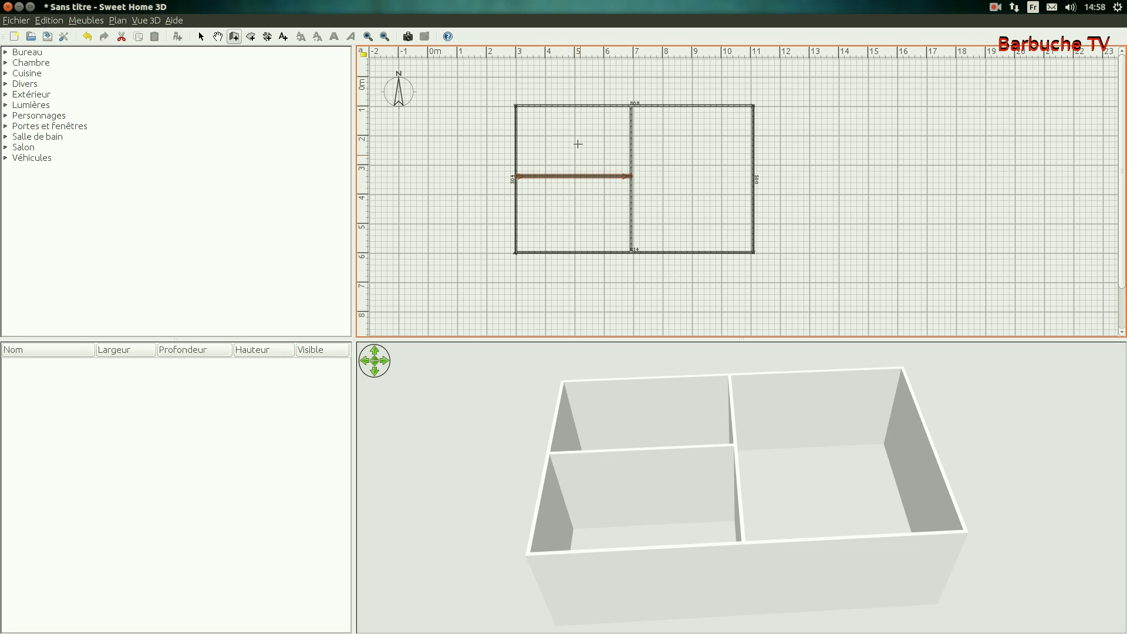
{"action": "left_click", "coordinate": [587, 106]}
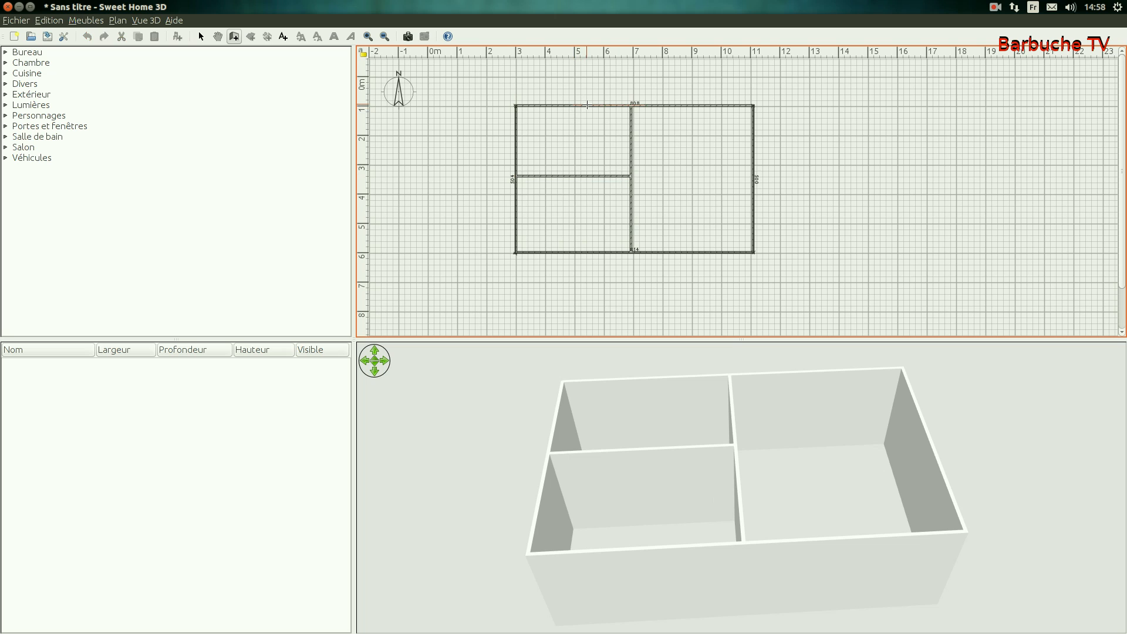
{"action": "double_click", "coordinate": [589, 175]}
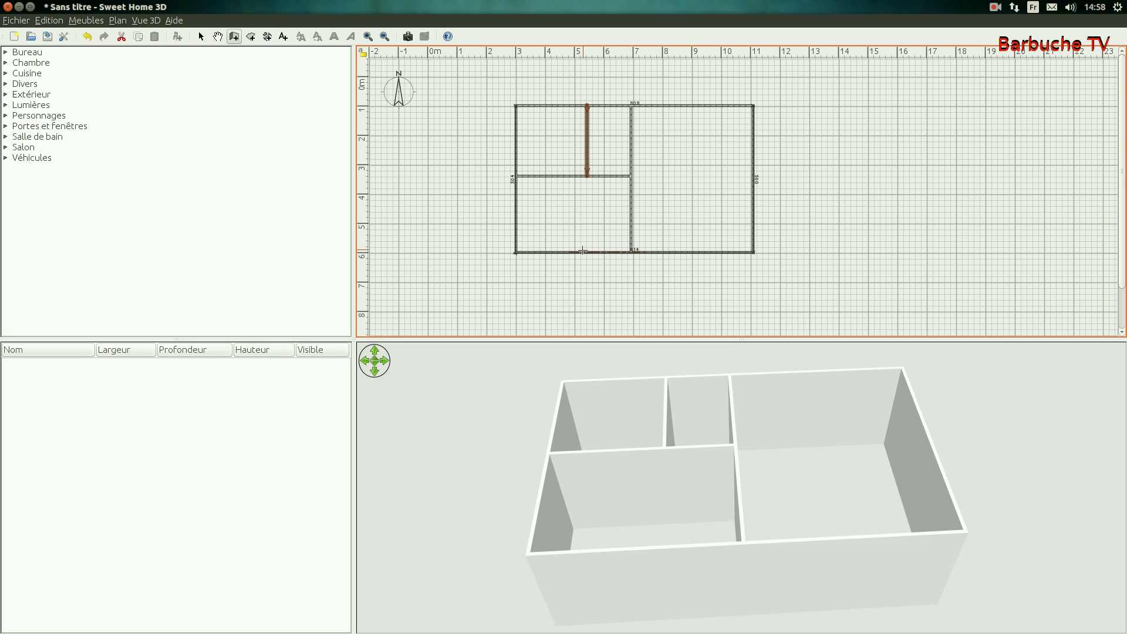
Create a room of about 5.7 m² over the upper-left compartment by tracing its four corners.
{"action": "left_click", "coordinate": [251, 37]}
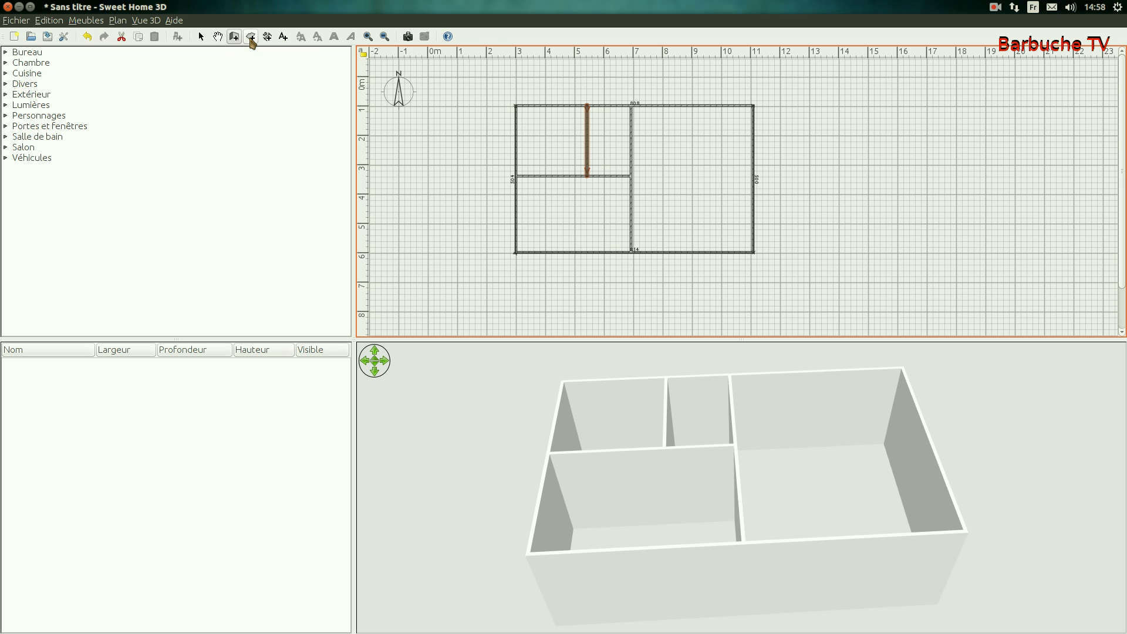
{"action": "left_click", "coordinate": [516, 105]}
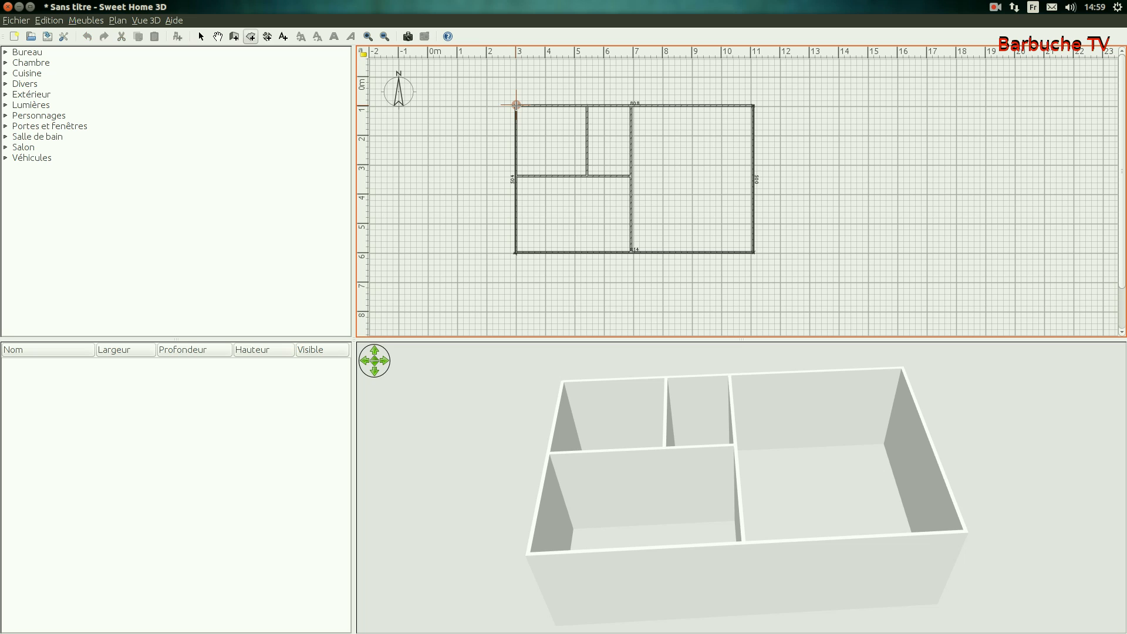
{"action": "left_click", "coordinate": [587, 105]}
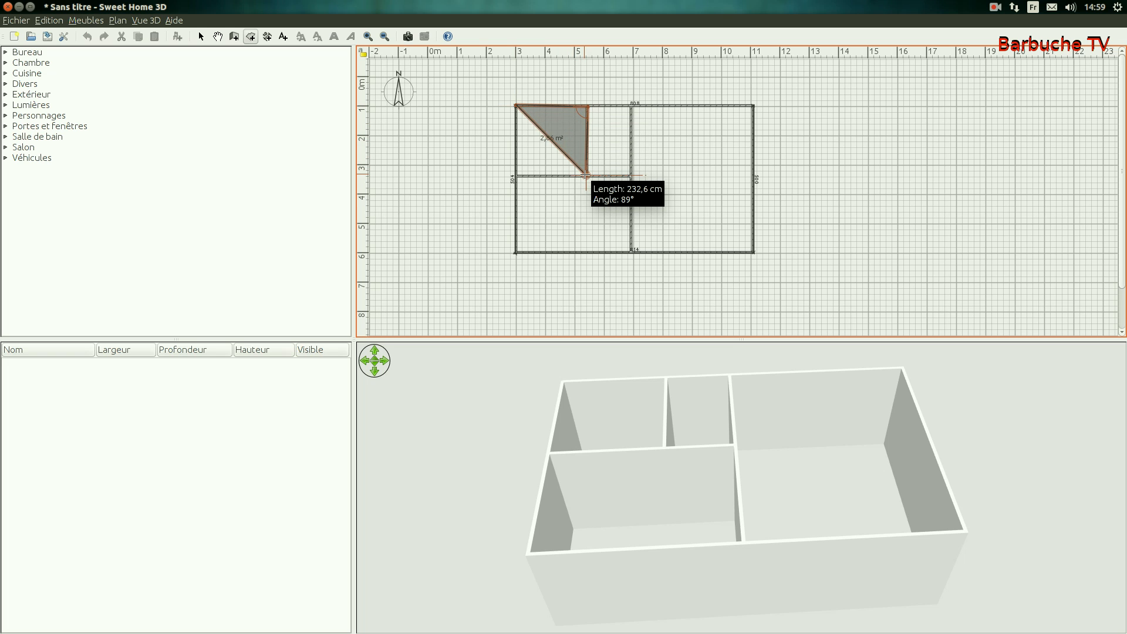
{"action": "left_click", "coordinate": [586, 175]}
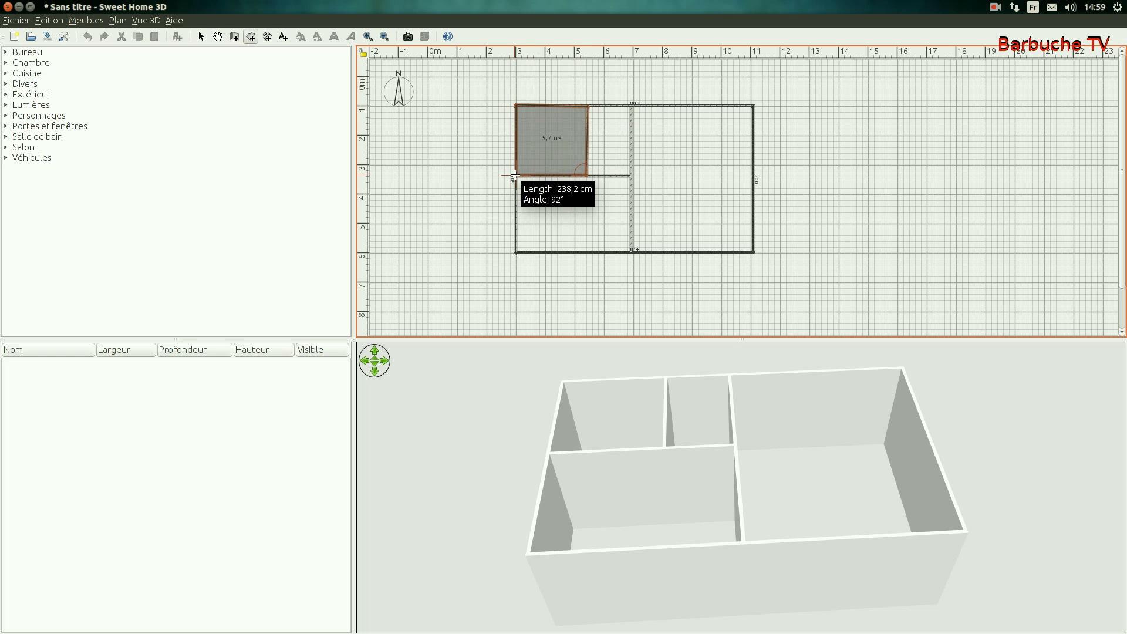
{"action": "left_click", "coordinate": [515, 174]}
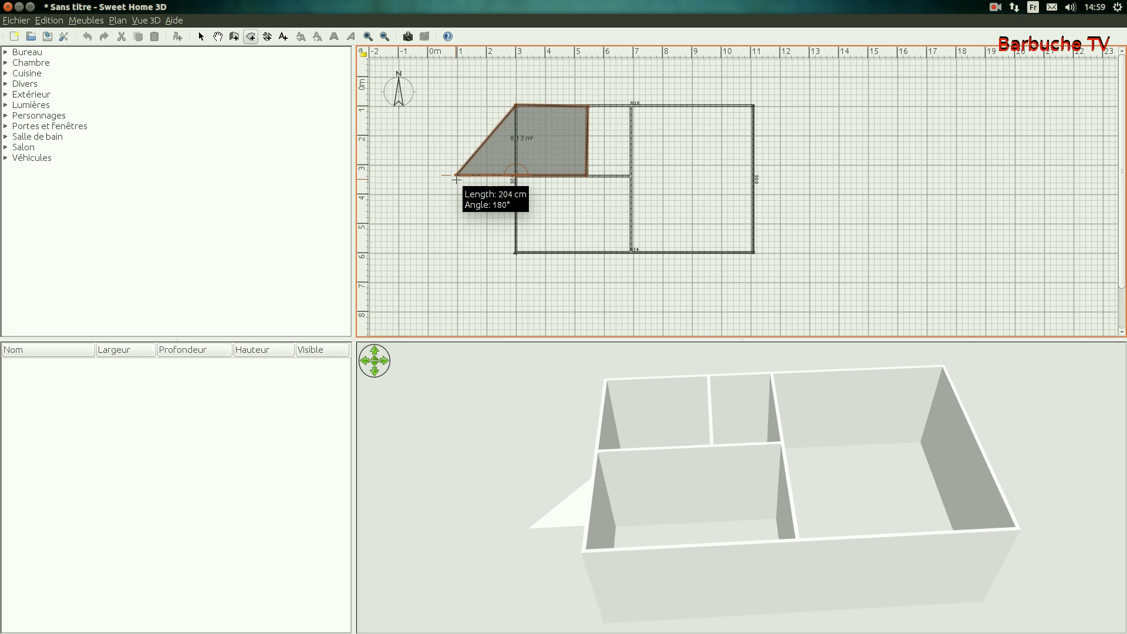
{"action": "key", "text": "Escape"}
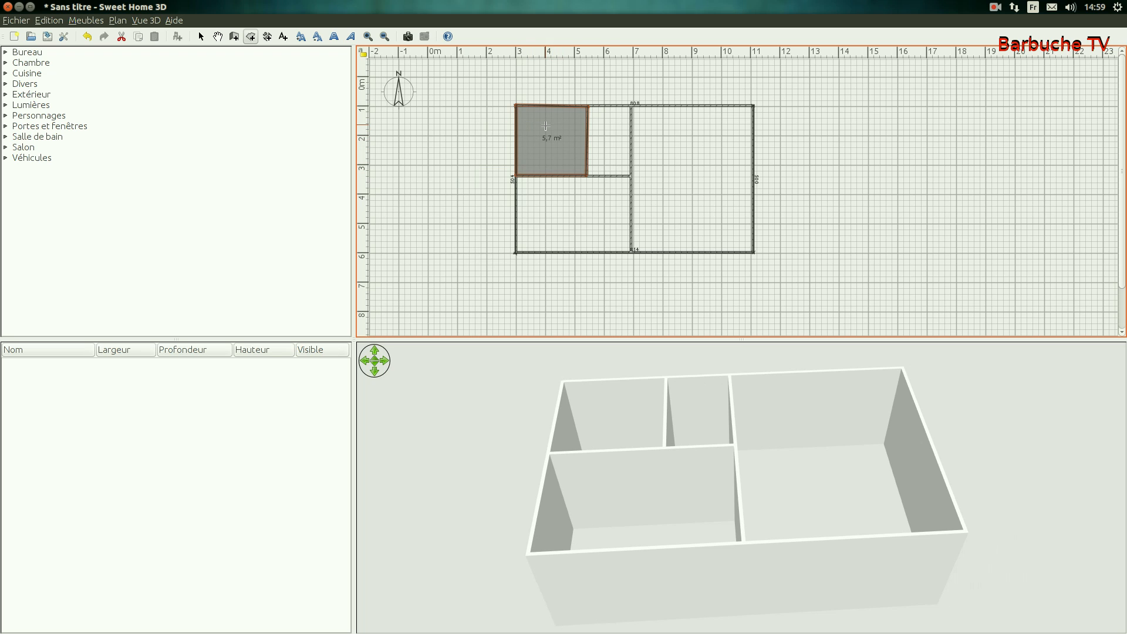
Create a room of about 3.31 m² over the narrow compartment between the short upper partition and the central partition.
{"action": "left_click", "coordinate": [589, 106]}
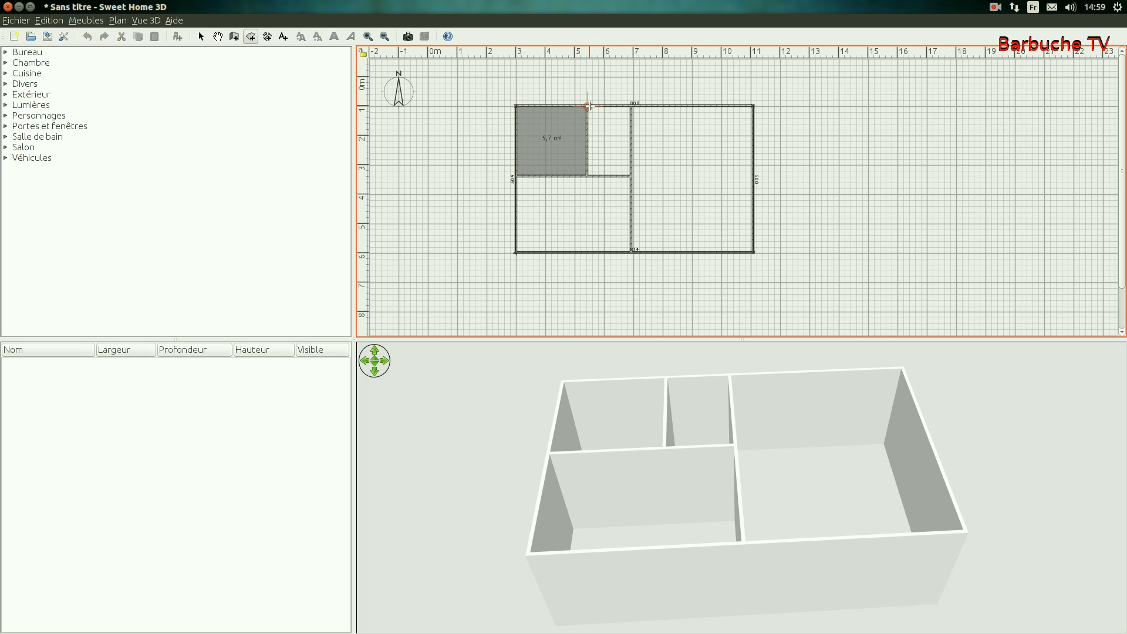
{"action": "left_click", "coordinate": [631, 107]}
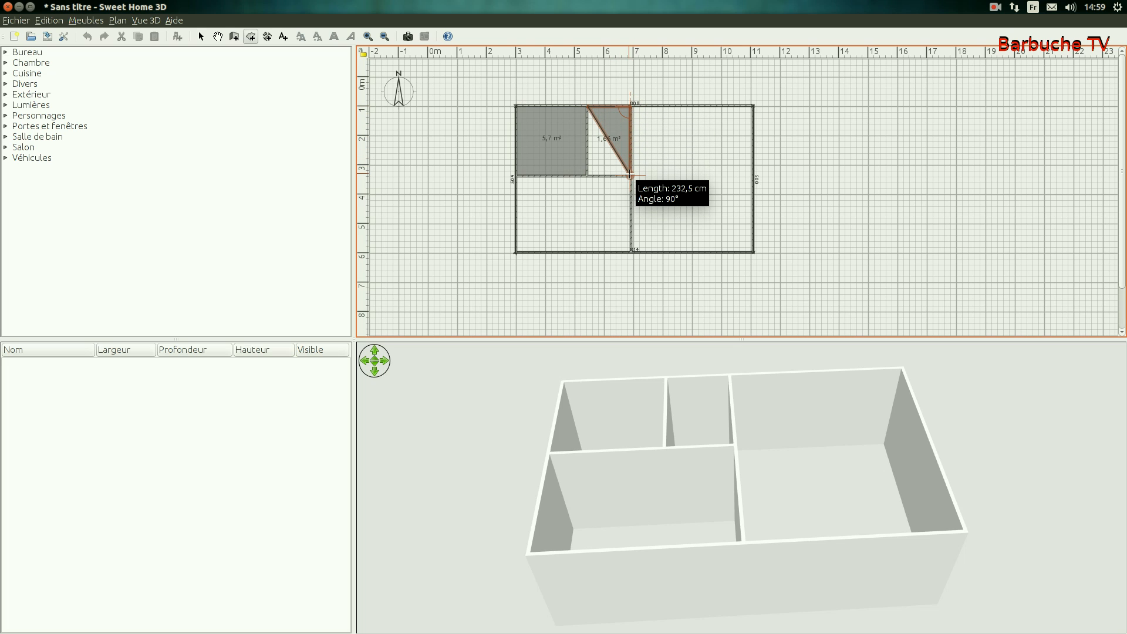
{"action": "left_click", "coordinate": [631, 175]}
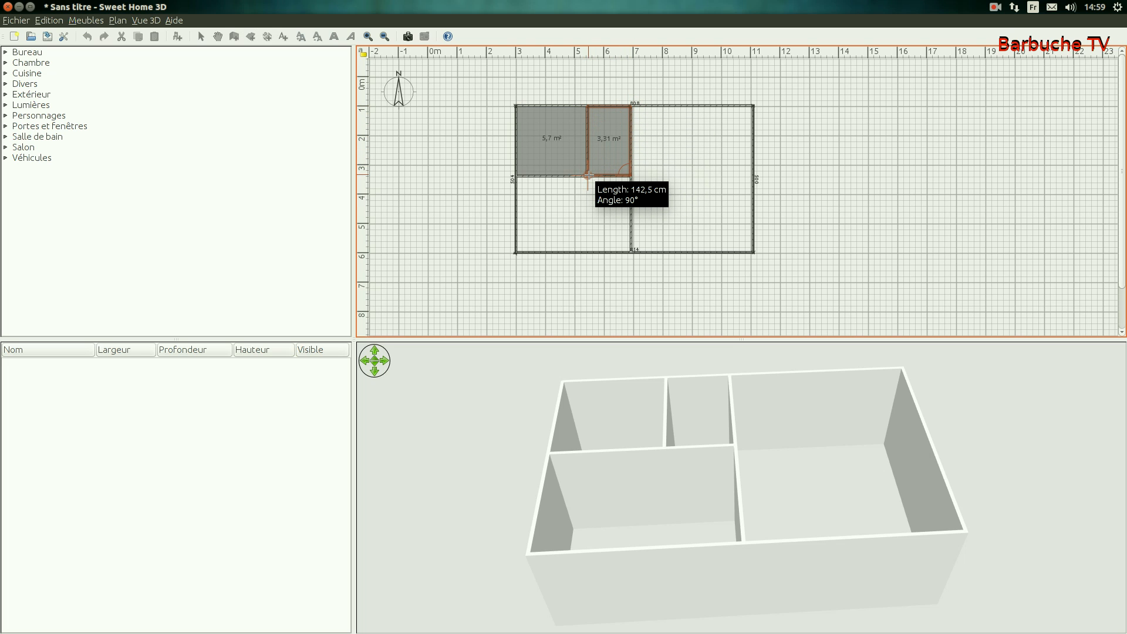
{"action": "double_click", "coordinate": [588, 175]}
Create a room of about 9.71 m² covering the lower-left compartment beneath the horizontal partition.
{"action": "left_click", "coordinate": [516, 176]}
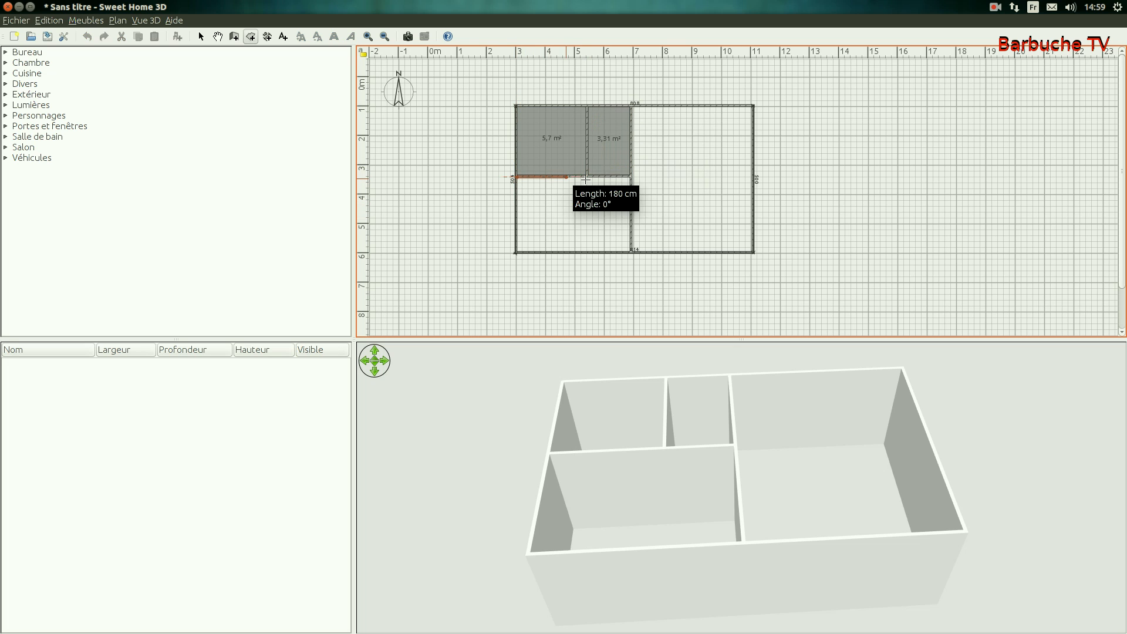
{"action": "left_click", "coordinate": [632, 176]}
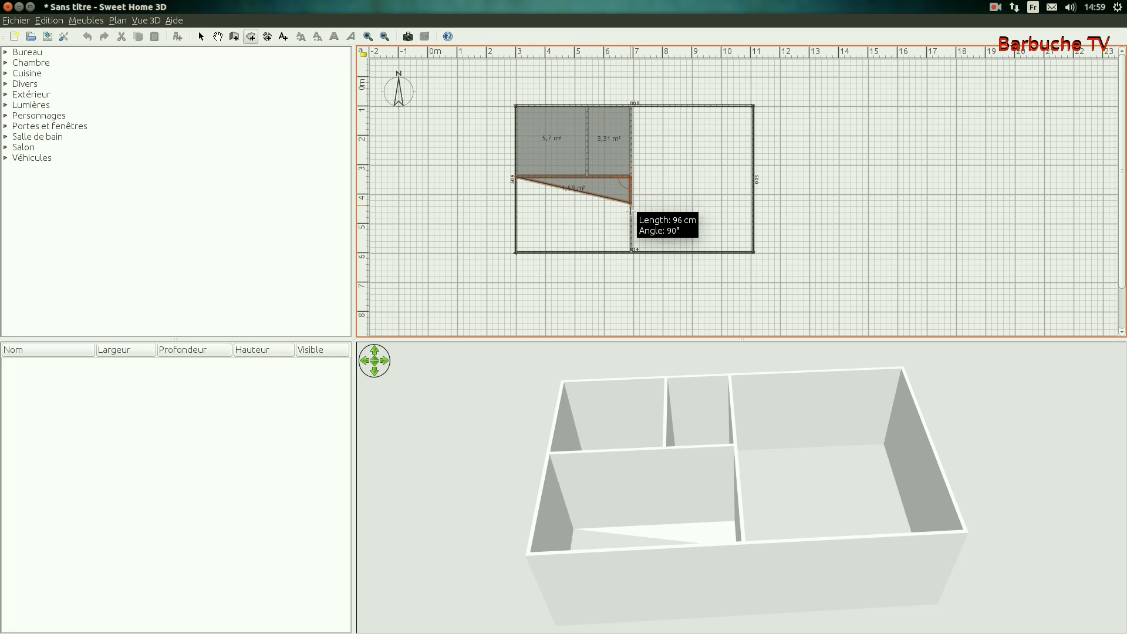
{"action": "left_click", "coordinate": [631, 253]}
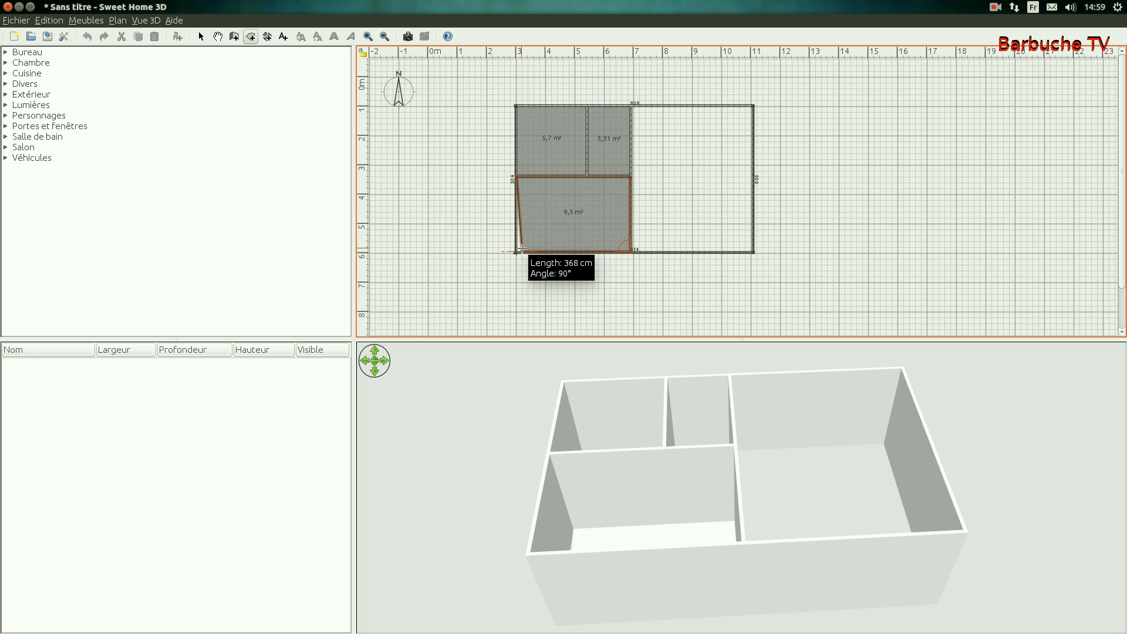
{"action": "left_click", "coordinate": [517, 250]}
{"action": "key", "text": "Escape"}
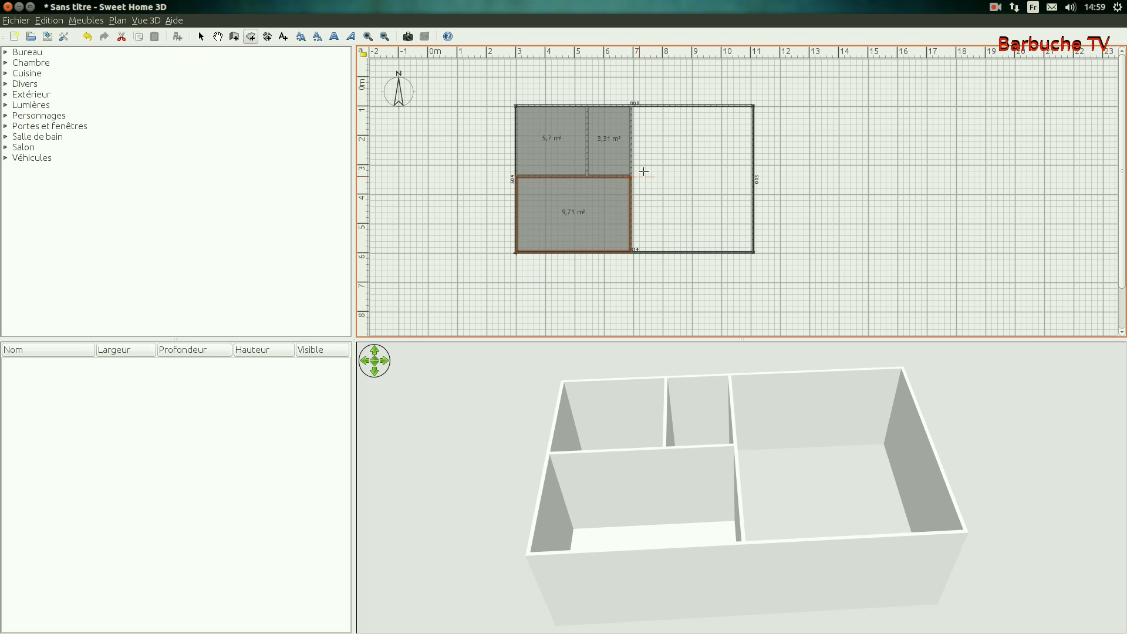
Create a room of about 20.3 m² filling the whole area between the central partition and the right outer wall.
{"action": "left_click", "coordinate": [631, 107]}
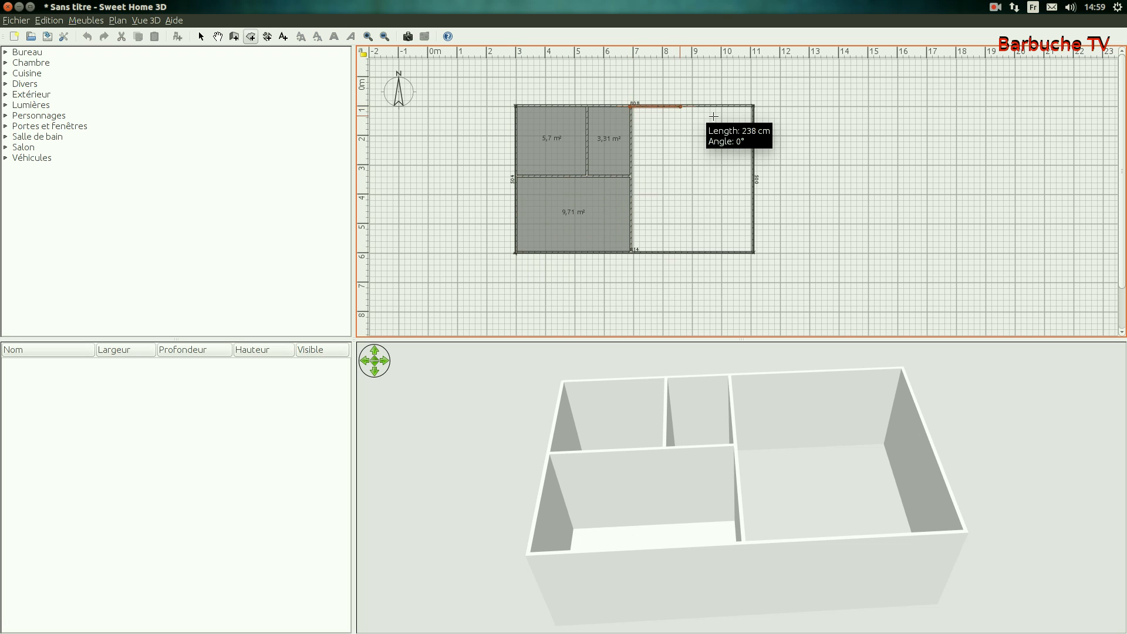
{"action": "left_click", "coordinate": [752, 106]}
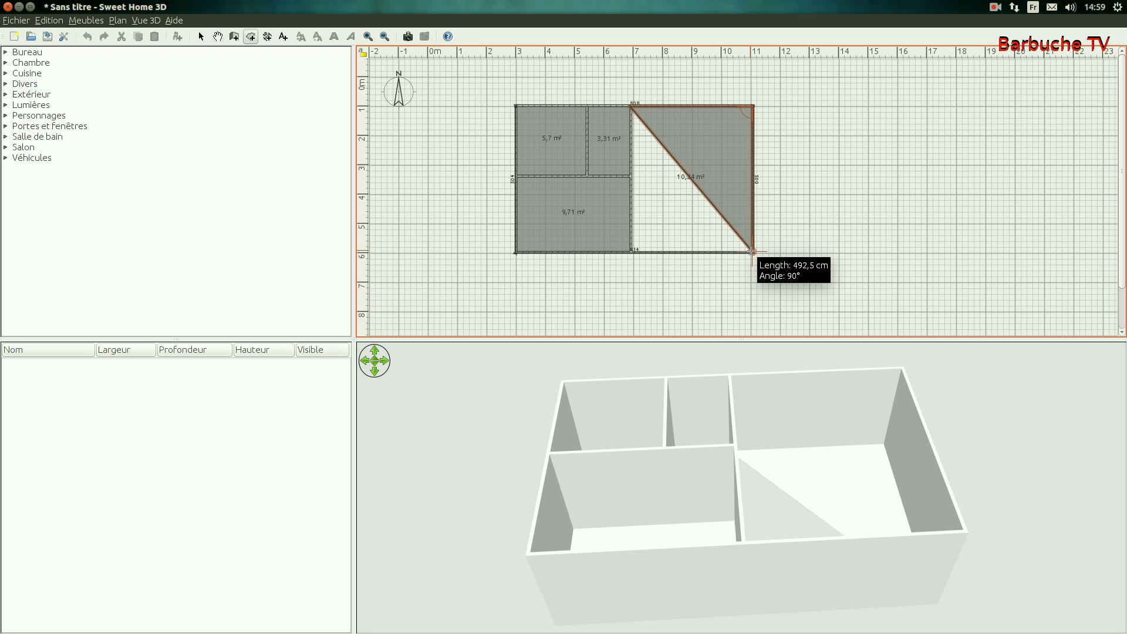
{"action": "left_click", "coordinate": [753, 251]}
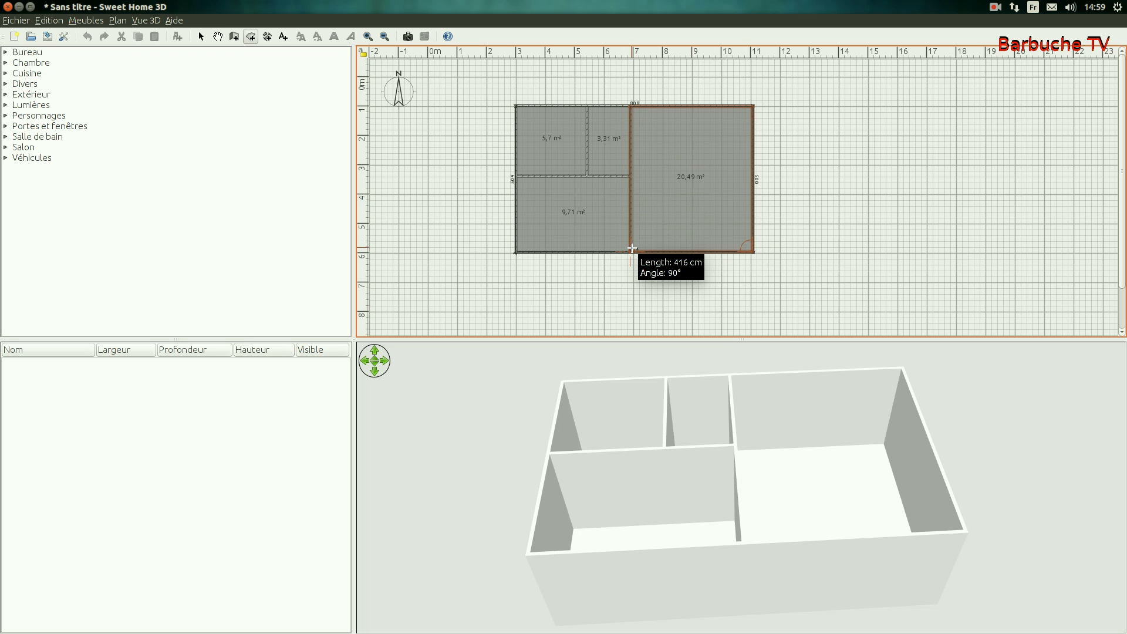
{"action": "double_click", "coordinate": [631, 252]}
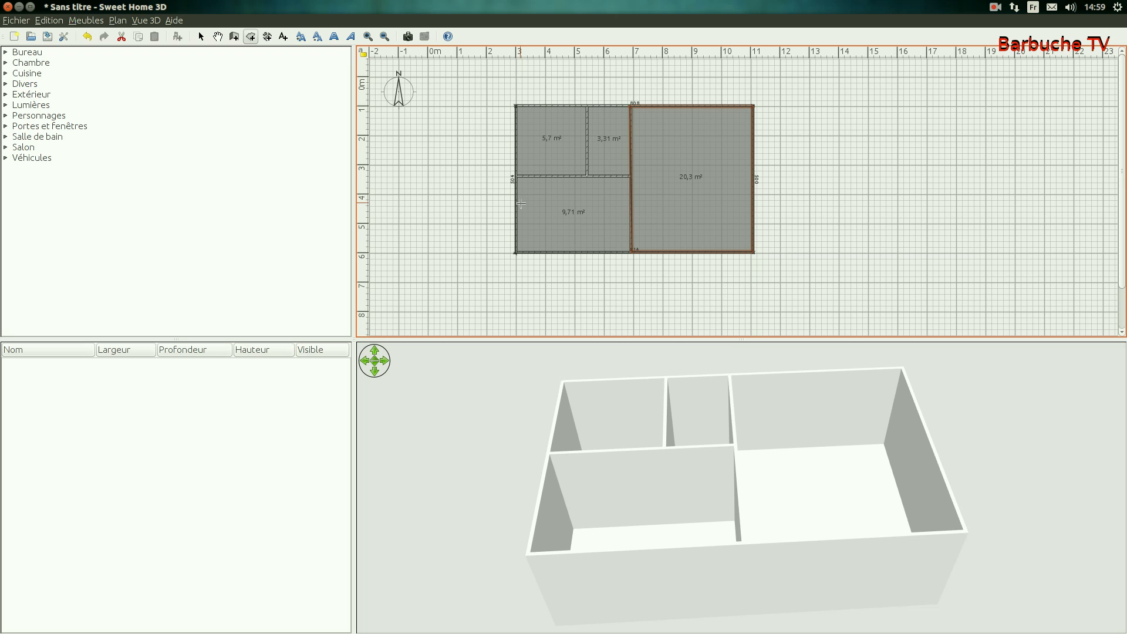
Add the text "salon" in the upper part of the largest room and make it bold.
{"action": "left_click", "coordinate": [284, 37]}
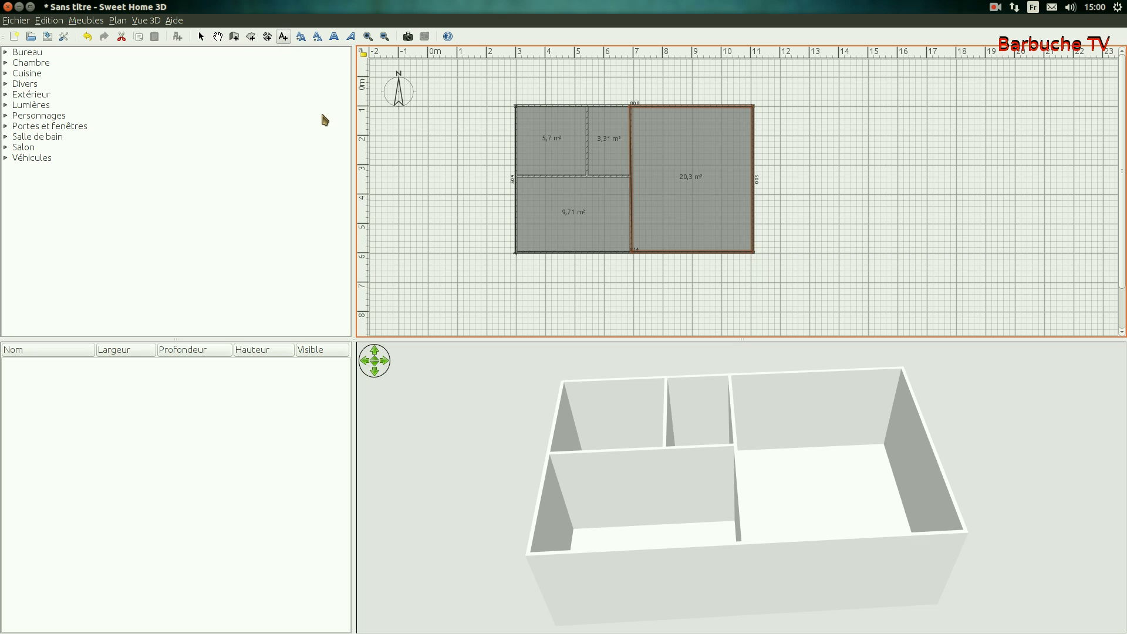
{"action": "left_click", "coordinate": [685, 138]}
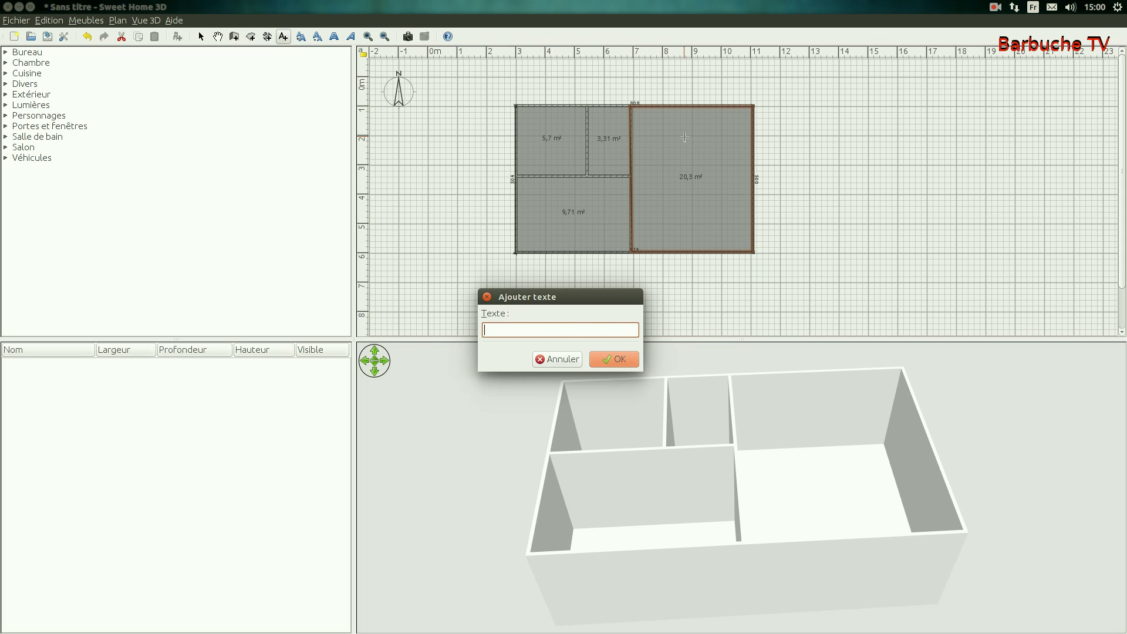
{"action": "type", "text": "salon"}
{"action": "left_click", "coordinate": [612, 360]}
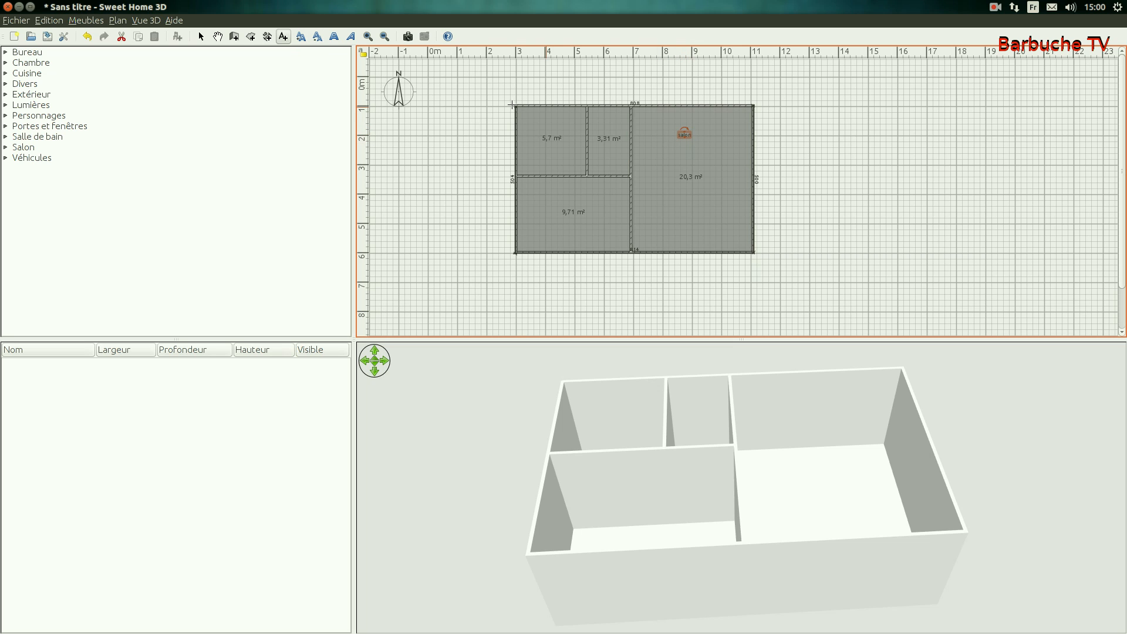
{"action": "left_click", "coordinate": [303, 42]}
{"action": "left_click", "coordinate": [333, 41]}
Examine the editing commands offered for the upper and right outer walls, including the text style options.
{"action": "left_click", "coordinate": [202, 37]}
{"action": "left_click", "coordinate": [722, 106]}
{"action": "right_click", "coordinate": [721, 106]}
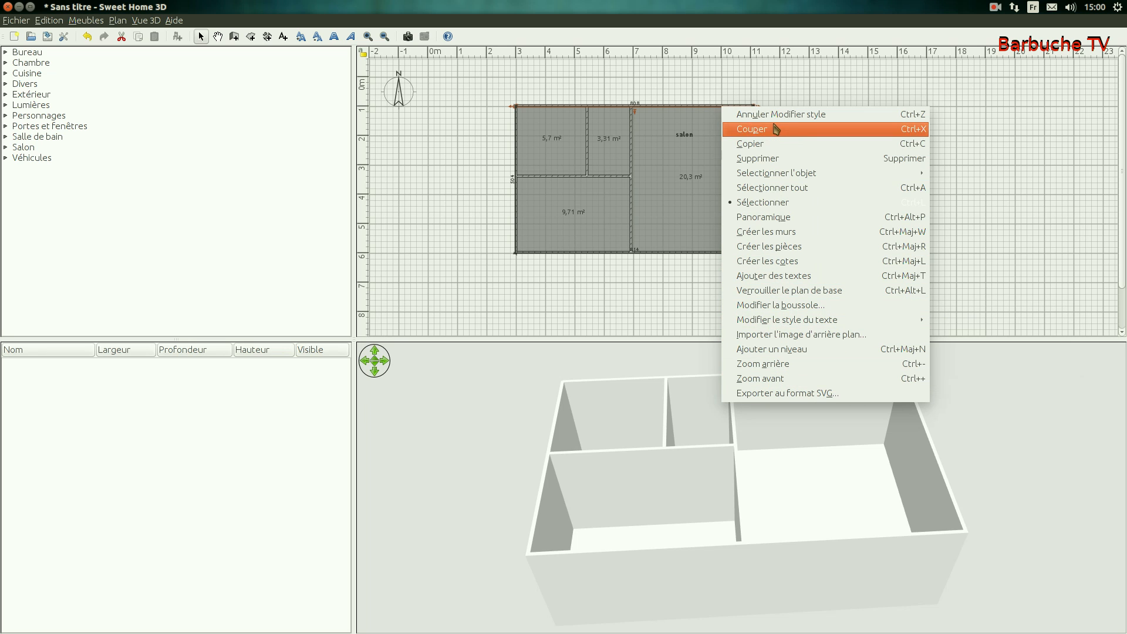
{"action": "left_click", "coordinate": [716, 99]}
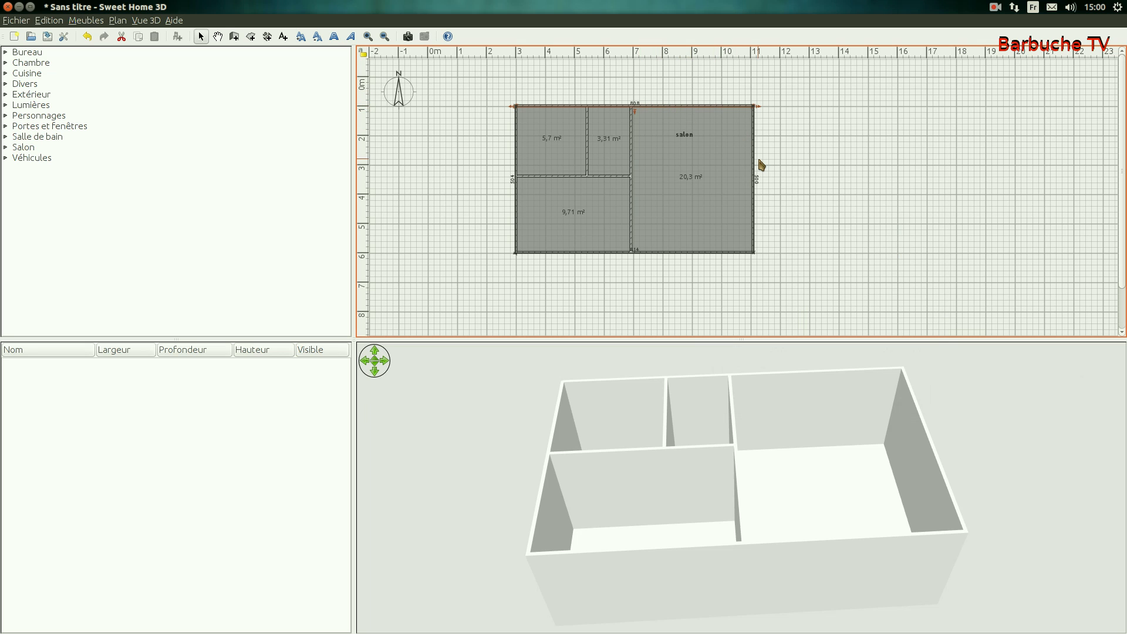
{"action": "left_click", "coordinate": [754, 176]}
{"action": "right_click", "coordinate": [753, 175]}
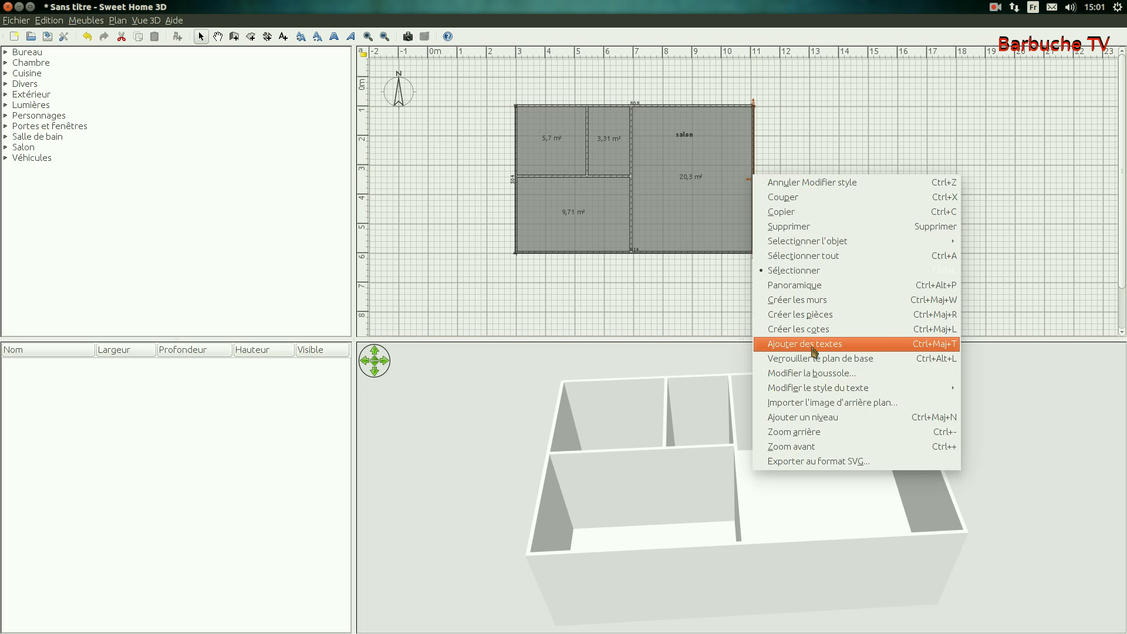
{"action": "mouse_move", "coordinate": [819, 391]}
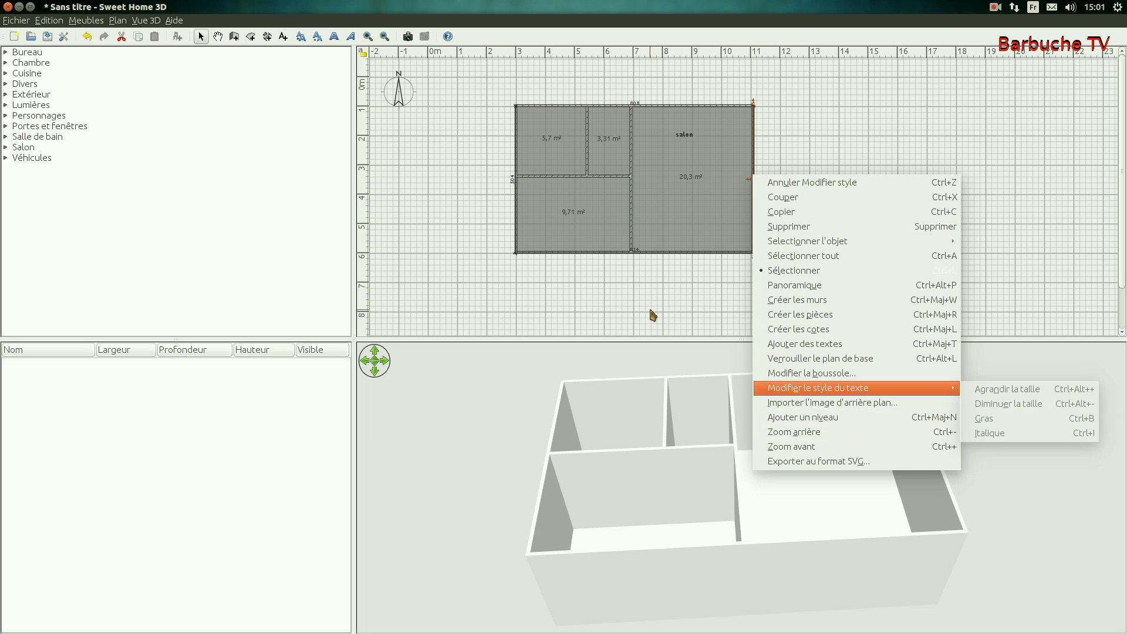
{"action": "left_click", "coordinate": [643, 217]}
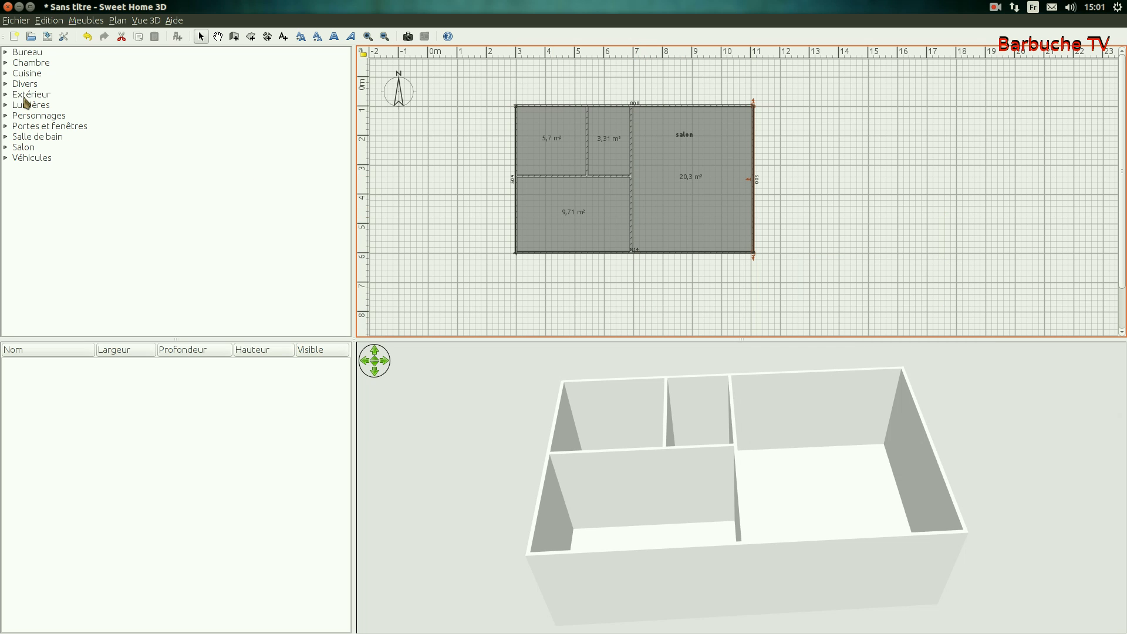
Look through the furniture catalogue's Bureau, Chambre, Cuisine and Divers categories.
{"action": "left_click", "coordinate": [6, 53]}
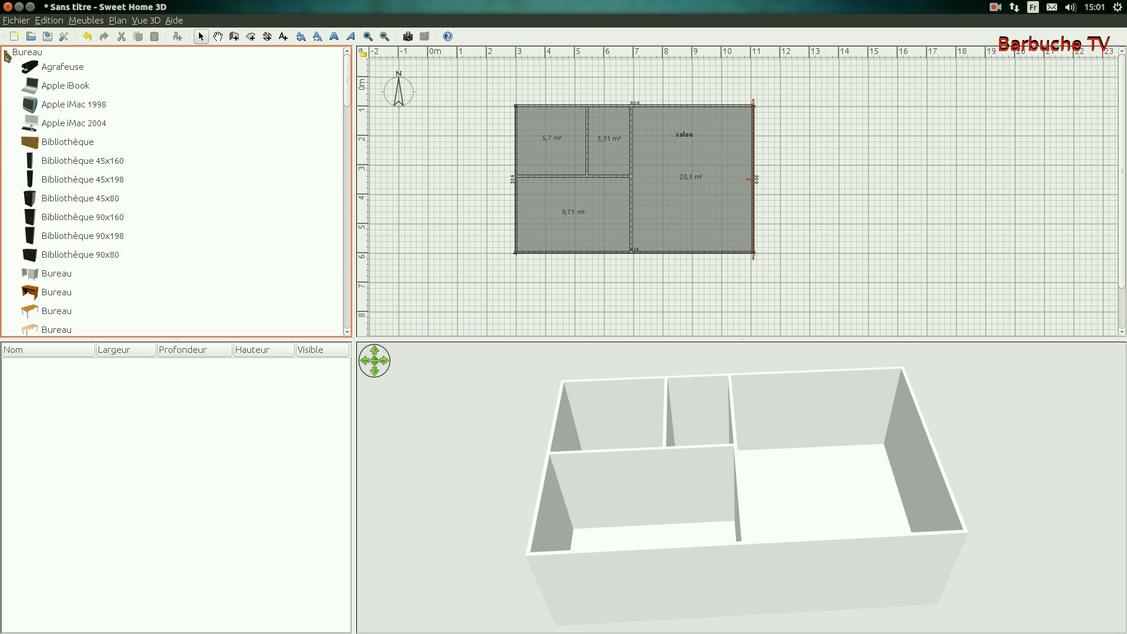
{"action": "left_click", "coordinate": [5, 53]}
{"action": "left_click", "coordinate": [5, 63]}
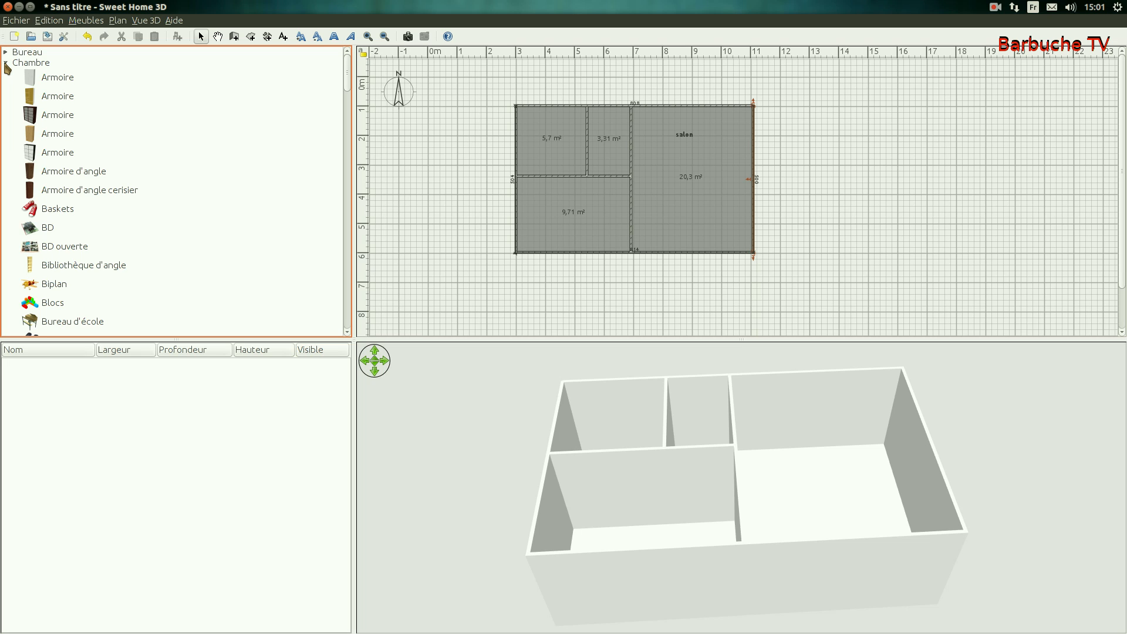
{"action": "left_click", "coordinate": [5, 63]}
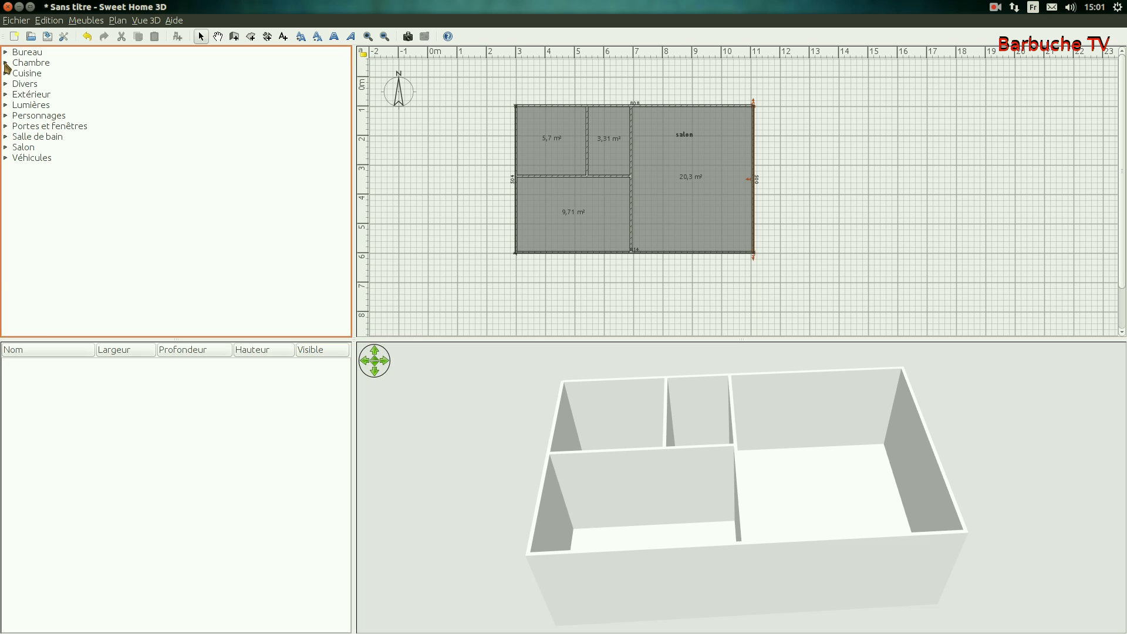
{"action": "left_click", "coordinate": [7, 74]}
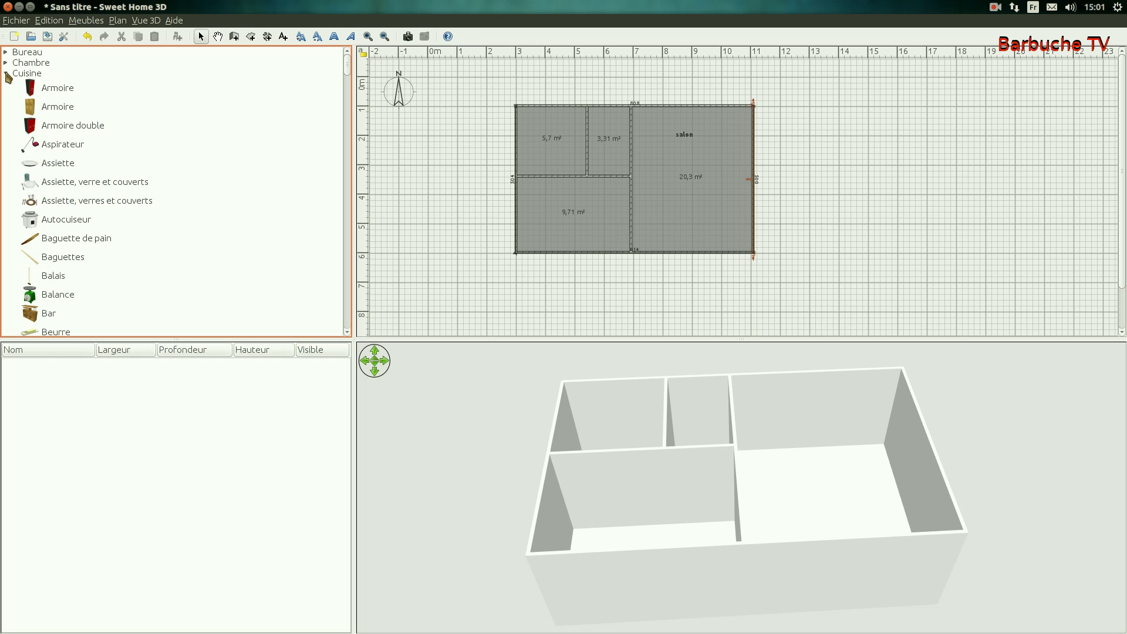
{"action": "left_click", "coordinate": [7, 74]}
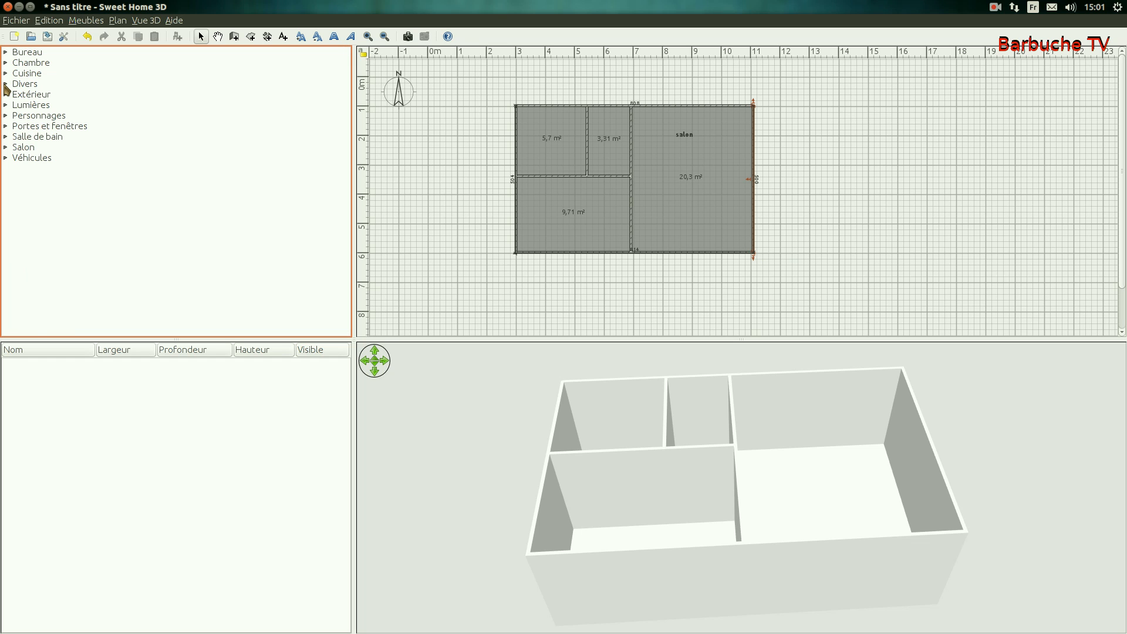
{"action": "left_click", "coordinate": [6, 85]}
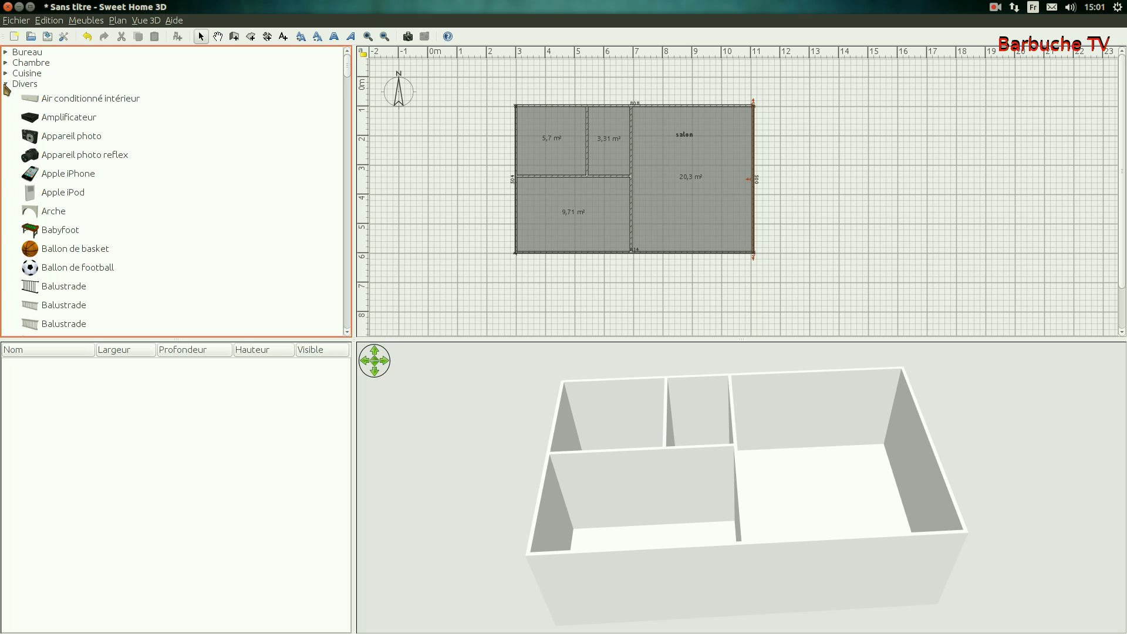
{"action": "left_click", "coordinate": [7, 86]}
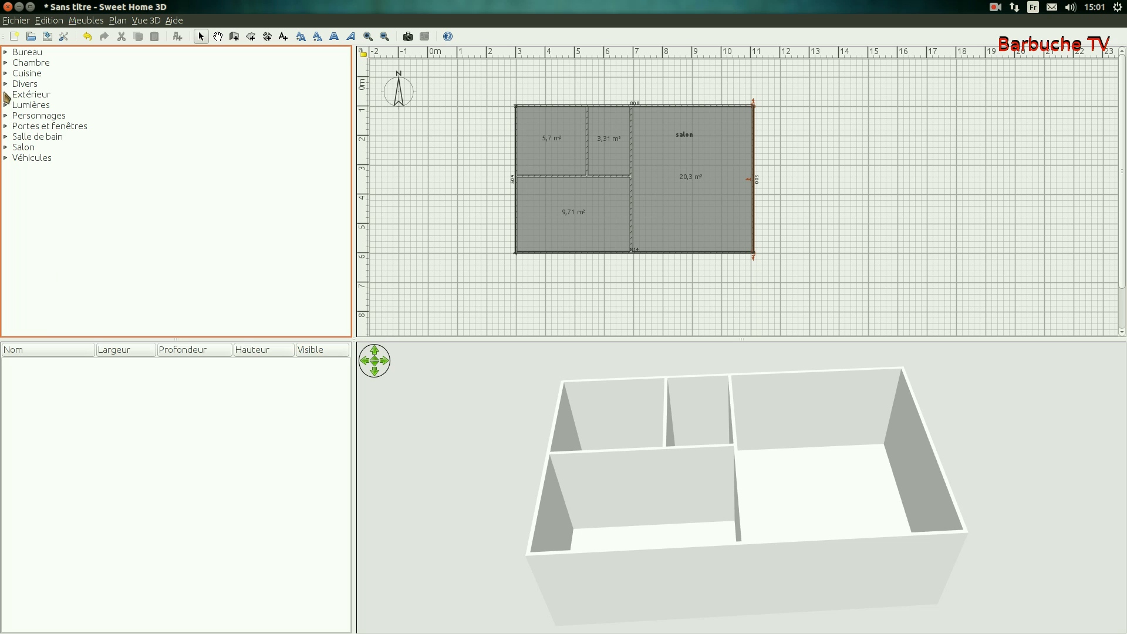
Place an Embrasure from the Portes et fenêtres category in the central partition, between the 3,31 m² room and the salon.
{"action": "left_click", "coordinate": [6, 128]}
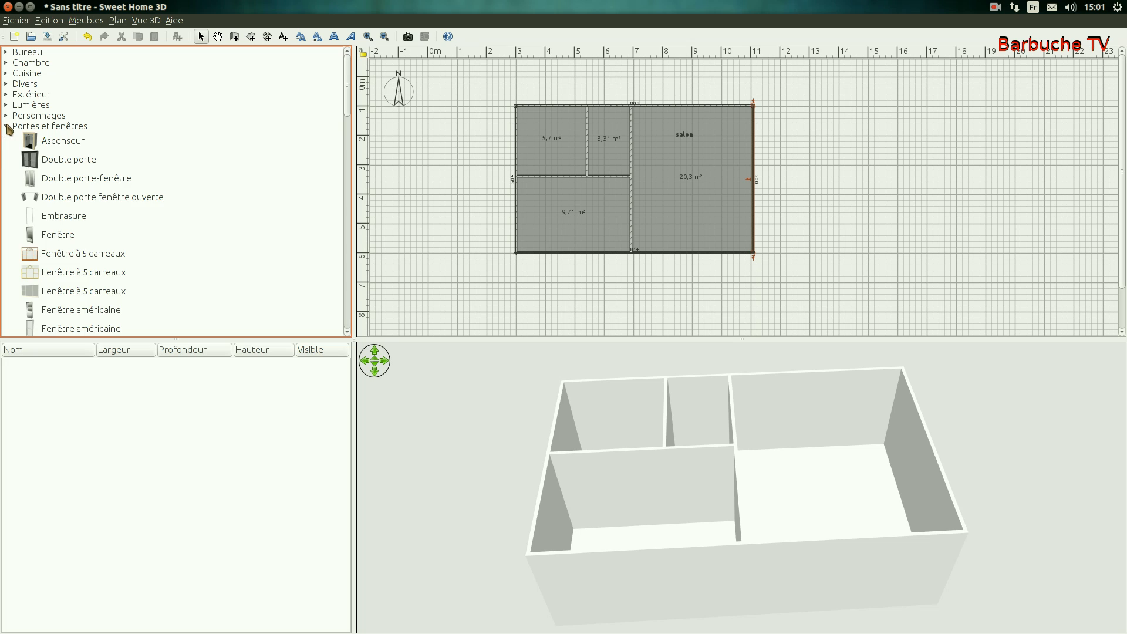
{"action": "scroll", "coordinate": [83, 186], "scroll_direction": "down", "scroll_amount": 2}
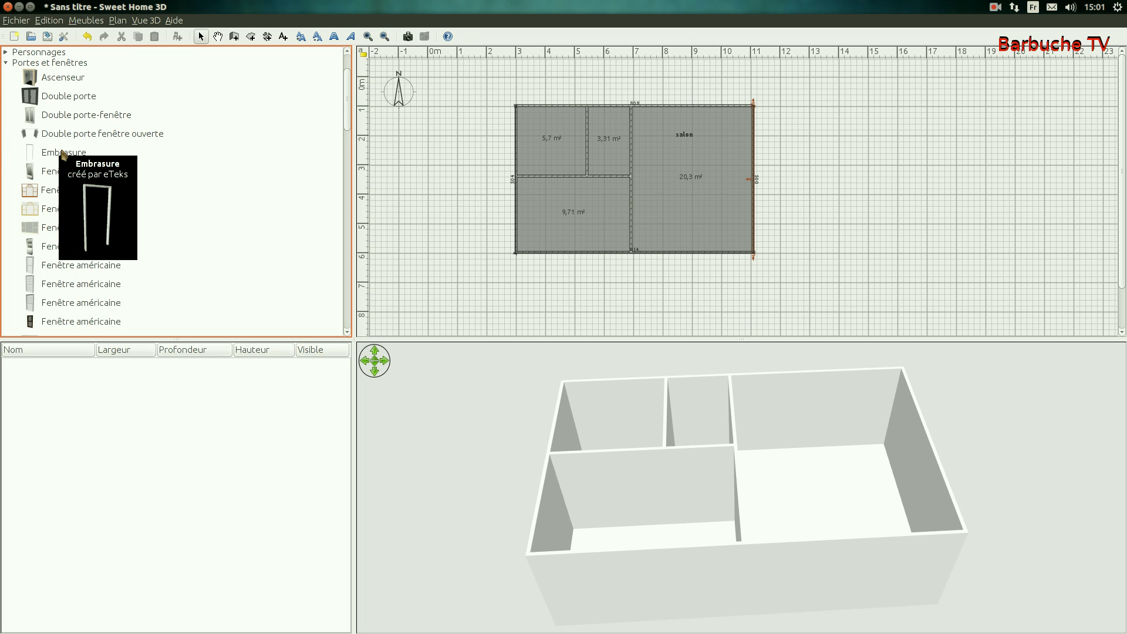
{"action": "left_click", "coordinate": [53, 156]}
{"action": "left_click_drag", "start_coordinate": [53, 156], "coordinate": [639, 130]}
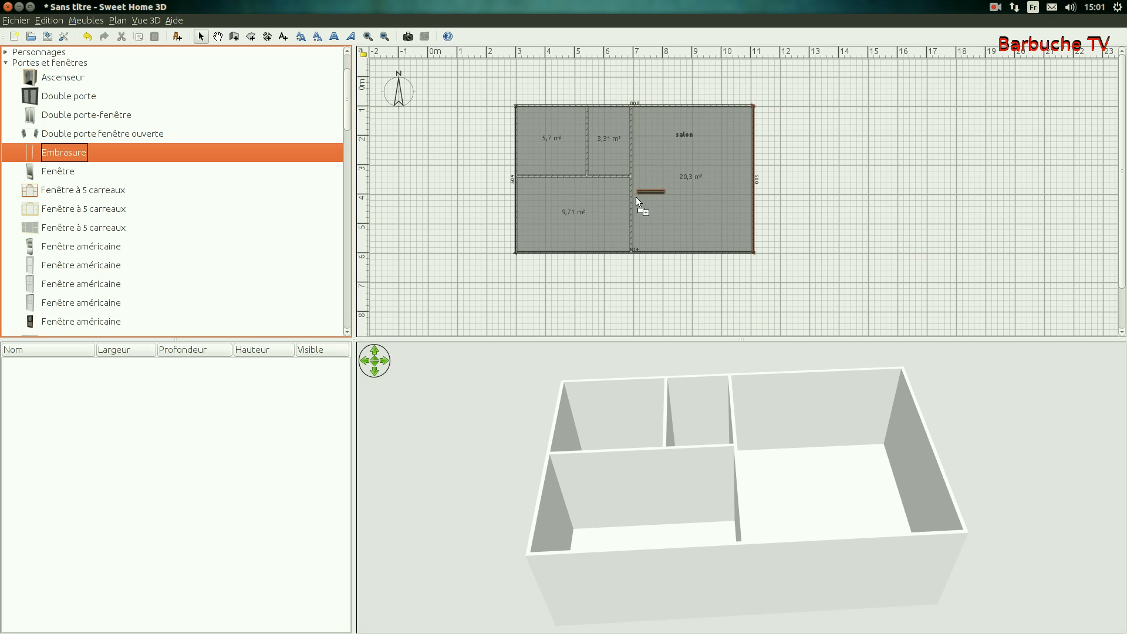
{"action": "left_click_drag", "start_coordinate": [625, 193], "coordinate": [635, 145]}
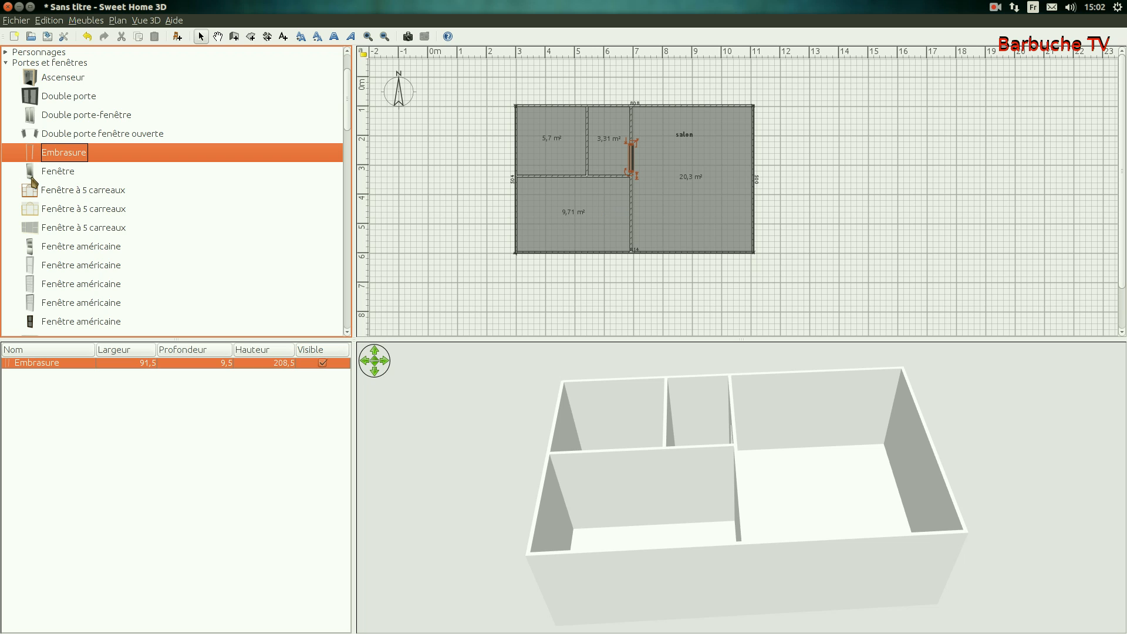
Place two white Porte doors, one between the 5,7 m² and 9,71 m² rooms and one between the 9,71 m² room and the salon.
{"action": "scroll", "coordinate": [66, 222], "scroll_direction": "down", "scroll_amount": 2}
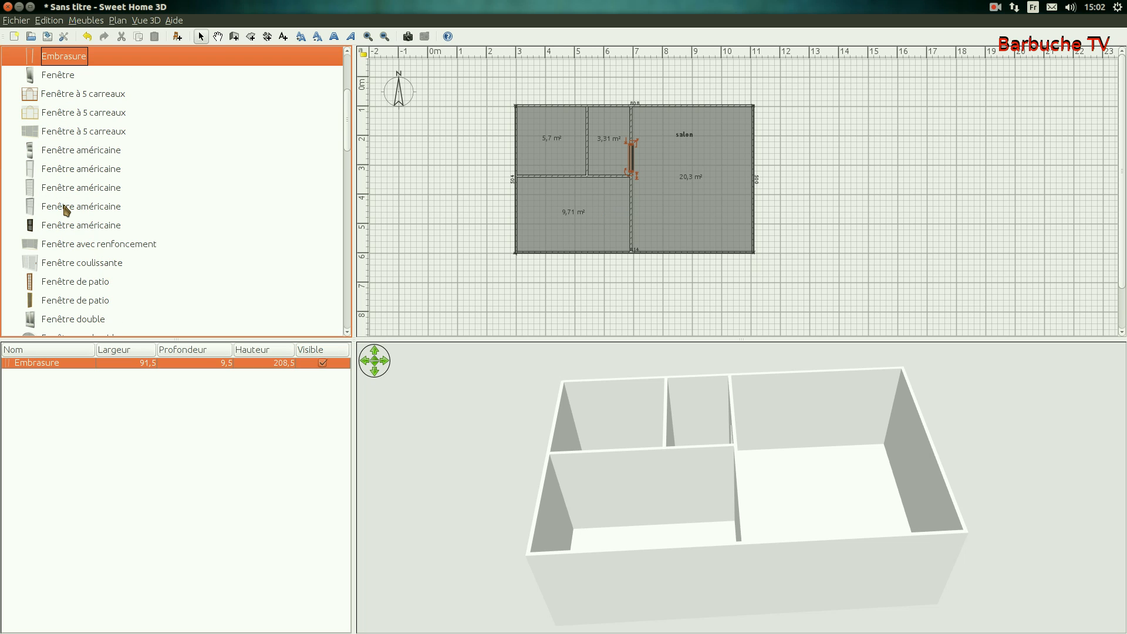
{"action": "scroll", "coordinate": [67, 211], "scroll_direction": "down", "scroll_amount": 6}
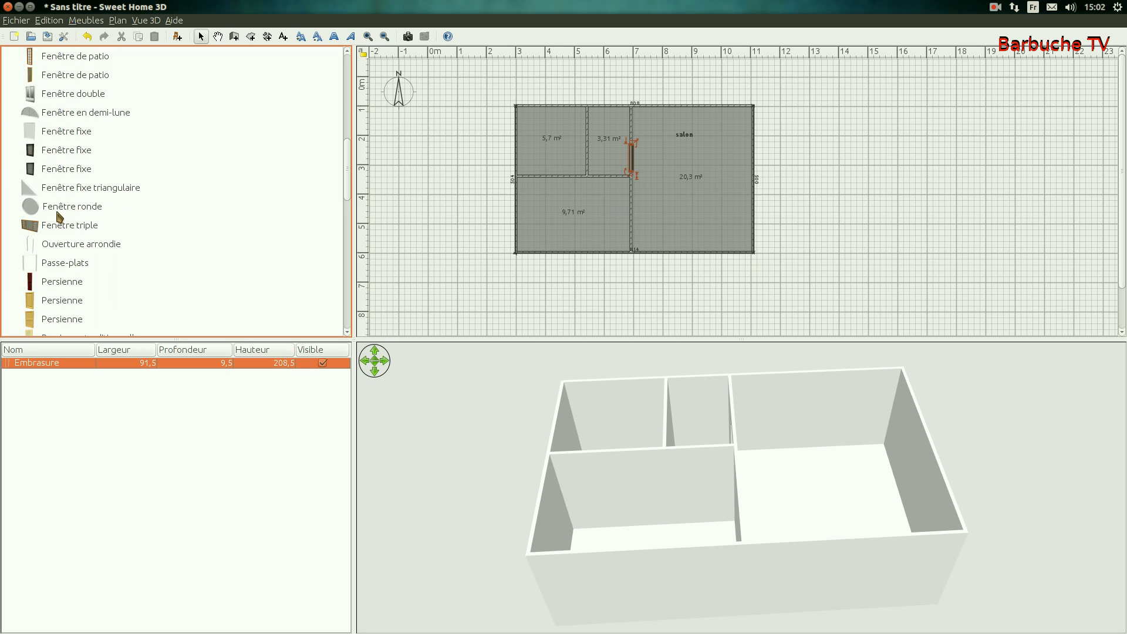
{"action": "scroll", "coordinate": [61, 218], "scroll_direction": "down", "scroll_amount": 2}
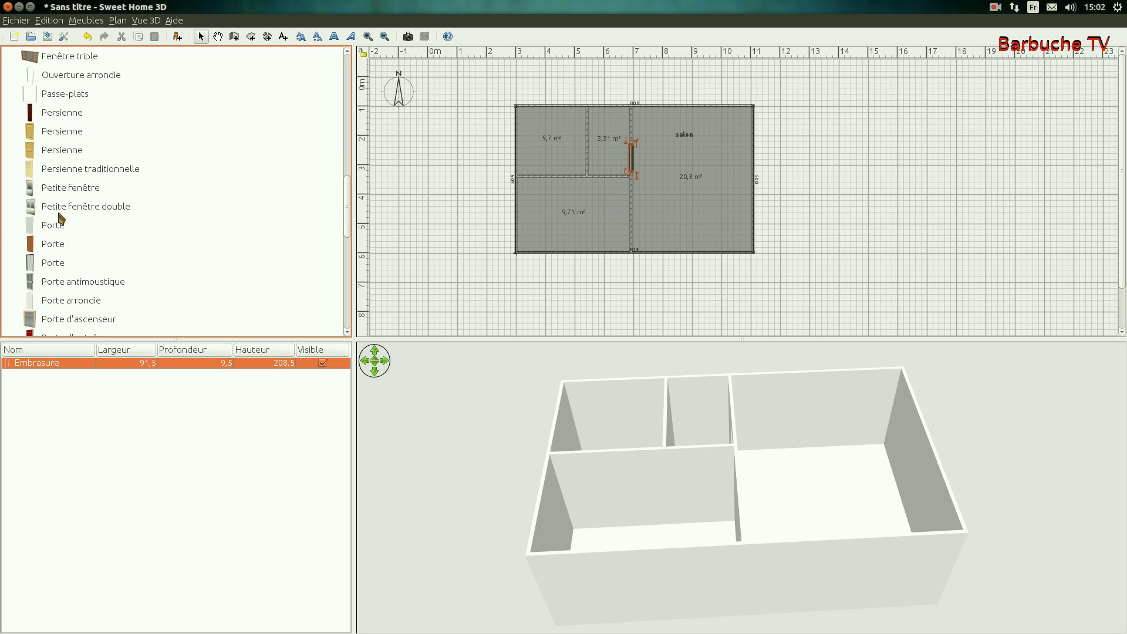
{"action": "left_click_drag", "start_coordinate": [54, 229], "coordinate": [438, 213]}
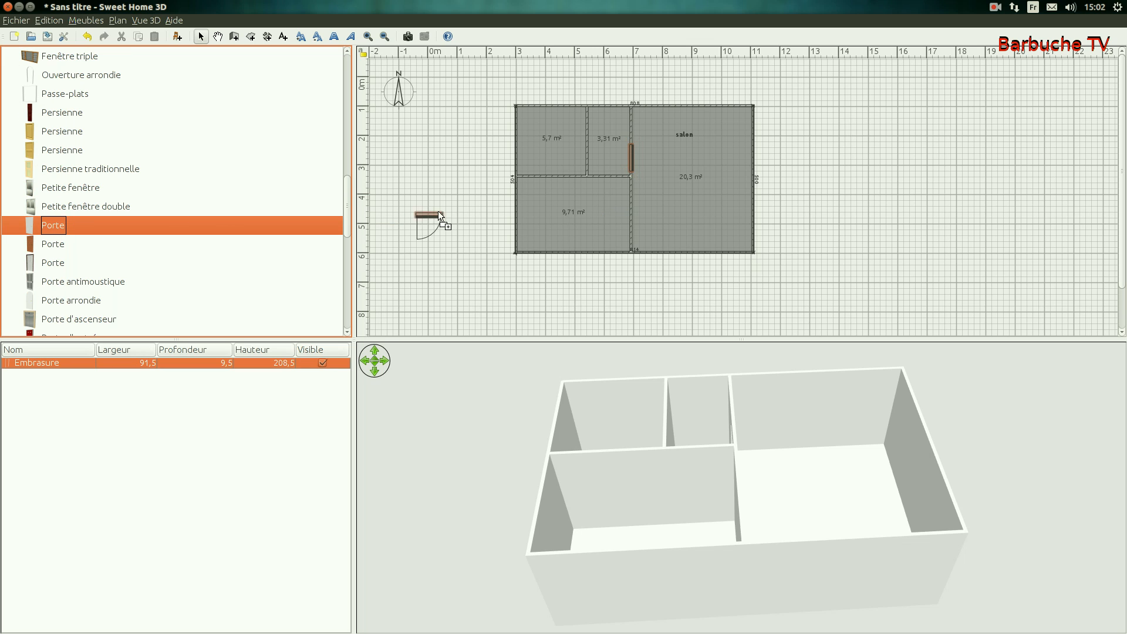
{"action": "left_click_drag", "start_coordinate": [533, 175], "coordinate": [524, 175]}
{"action": "left_click_drag", "start_coordinate": [53, 227], "coordinate": [626, 181]}
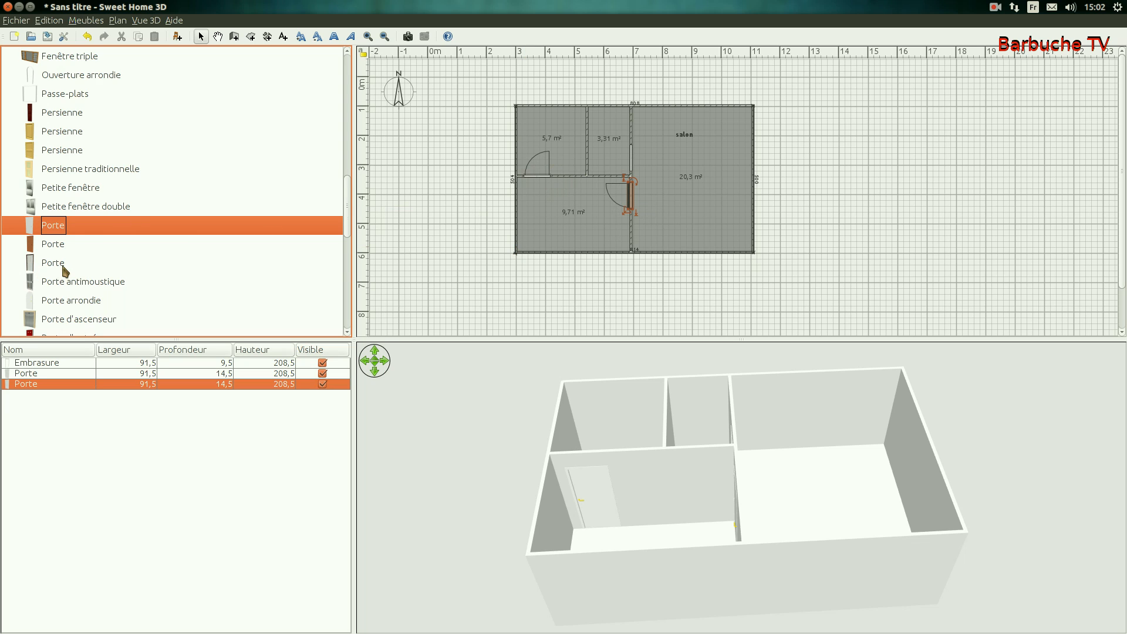
Place a yellow Porte d'entrée in the salon's lower outer wall and shift it slightly closer to the central partition.
{"action": "scroll", "coordinate": [61, 267], "scroll_direction": "down", "scroll_amount": 3}
{"action": "left_click_drag", "start_coordinate": [57, 265], "coordinate": [643, 245]}
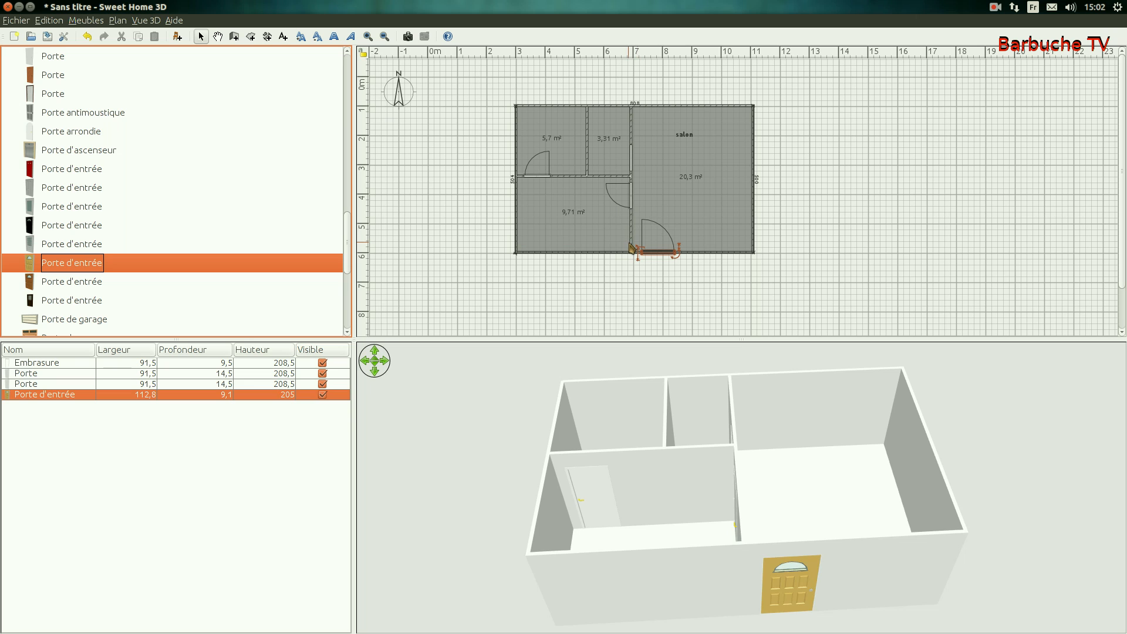
{"action": "left_click_drag", "start_coordinate": [728, 529], "coordinate": [787, 495]}
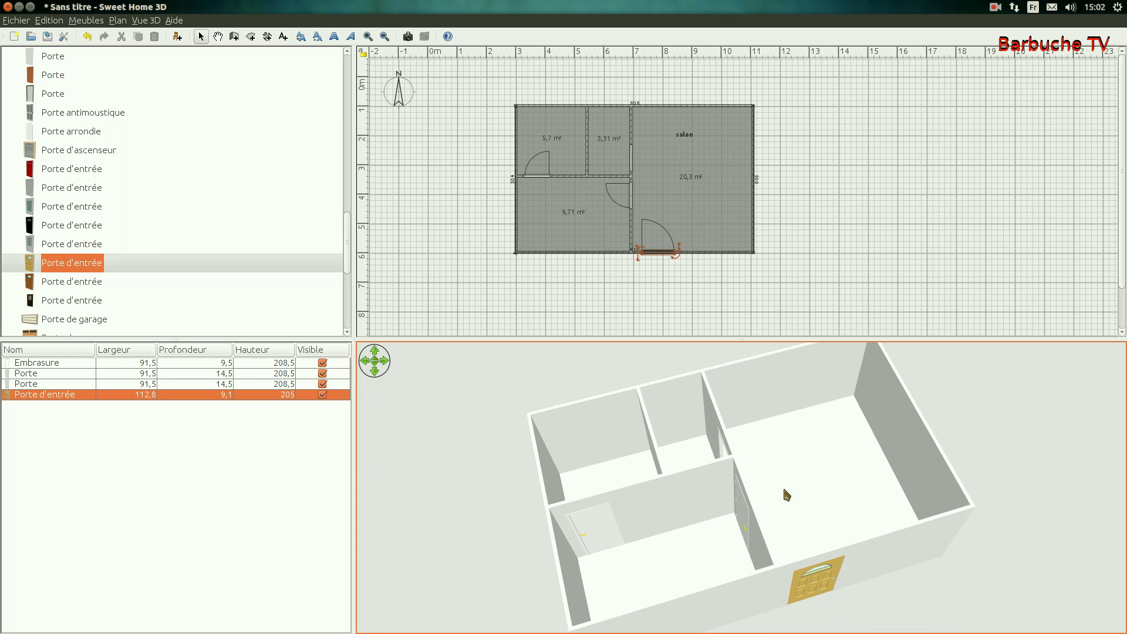
{"action": "left_click_drag", "start_coordinate": [865, 533], "coordinate": [771, 520]}
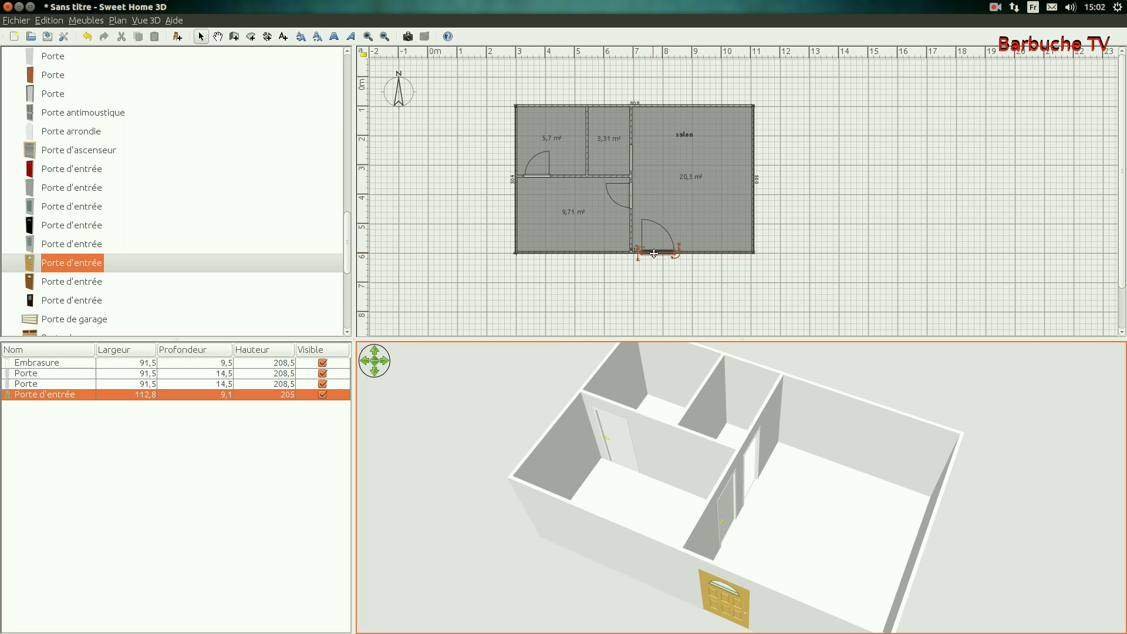
{"action": "mouse_move", "coordinate": [659, 252]}
{"action": "left_mouse_down"}
{"action": "mouse_move", "coordinate": [670, 253]}
{"action": "mouse_move", "coordinate": [643, 251]}
{"action": "left_mouse_up"}
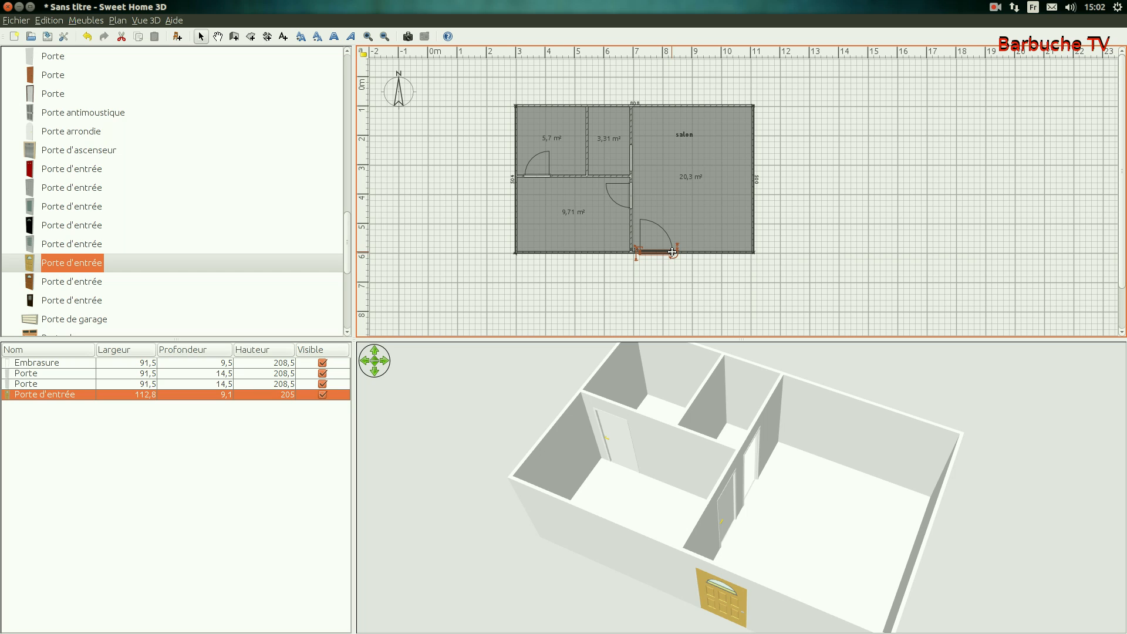
Resize the entrance door directly in the plan to a height of 201 cm and a width of 95 cm, keeping its elevation at 0.
{"action": "mouse_move", "coordinate": [672, 249]}
{"action": "left_mouse_down"}
{"action": "mouse_move", "coordinate": [674, 280]}
{"action": "mouse_move", "coordinate": [673, 251]}
{"action": "left_mouse_up"}
{"action": "left_click_drag", "start_coordinate": [638, 250], "coordinate": [638, 250]}
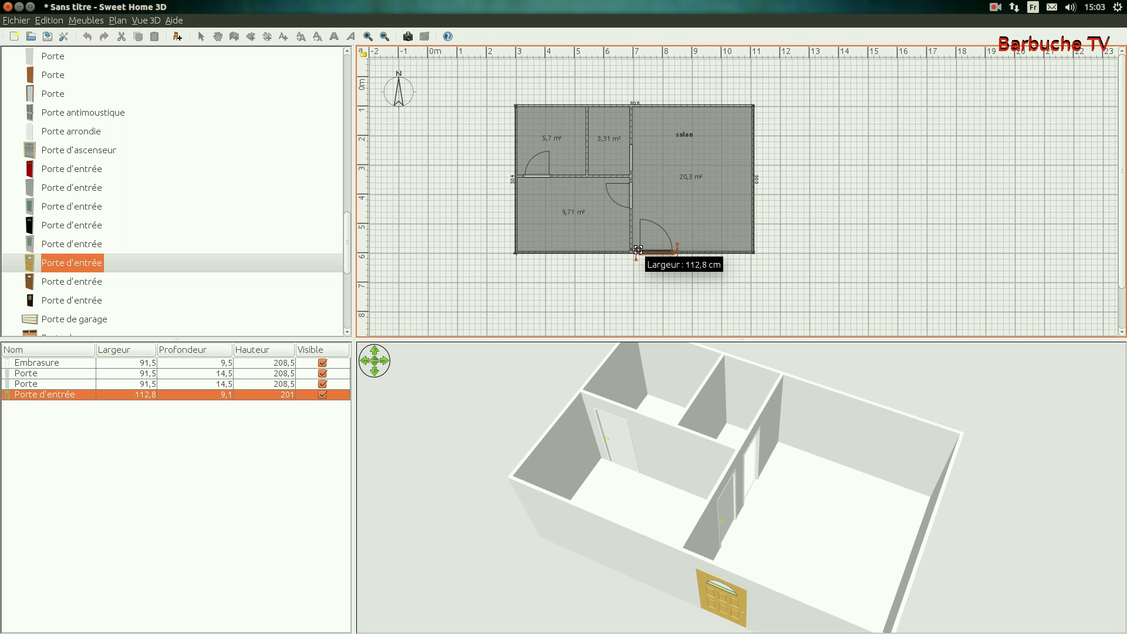
{"action": "mouse_move", "coordinate": [638, 250]}
{"action": "left_mouse_down"}
{"action": "mouse_move", "coordinate": [628, 256]}
{"action": "mouse_move", "coordinate": [643, 256]}
{"action": "left_mouse_up"}
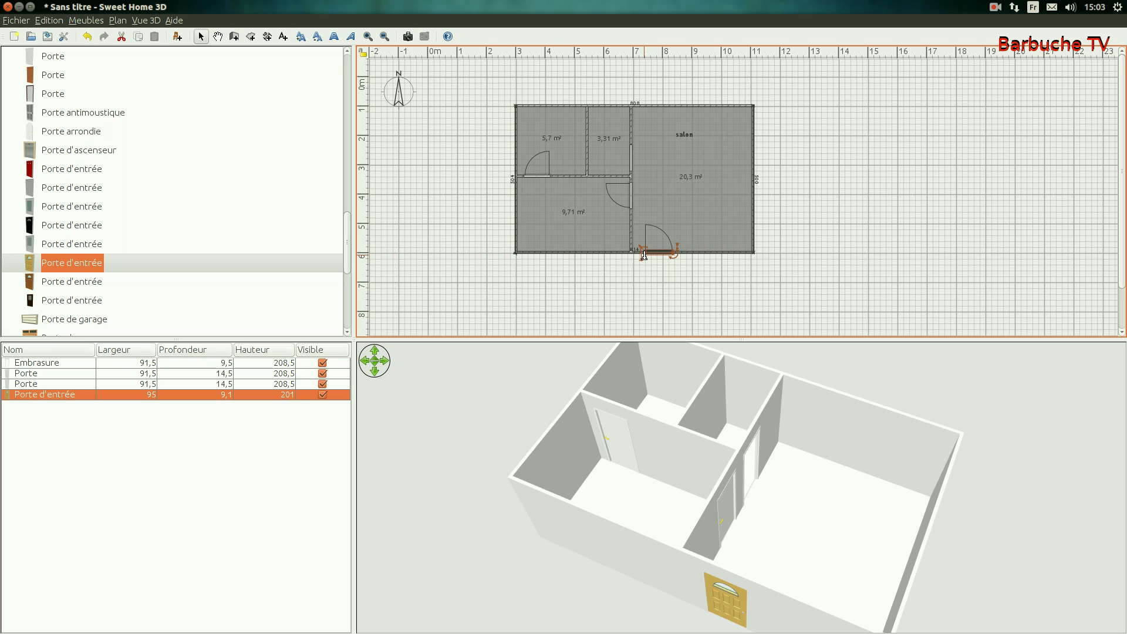
{"action": "left_click_drag", "start_coordinate": [643, 256], "coordinate": [644, 256]}
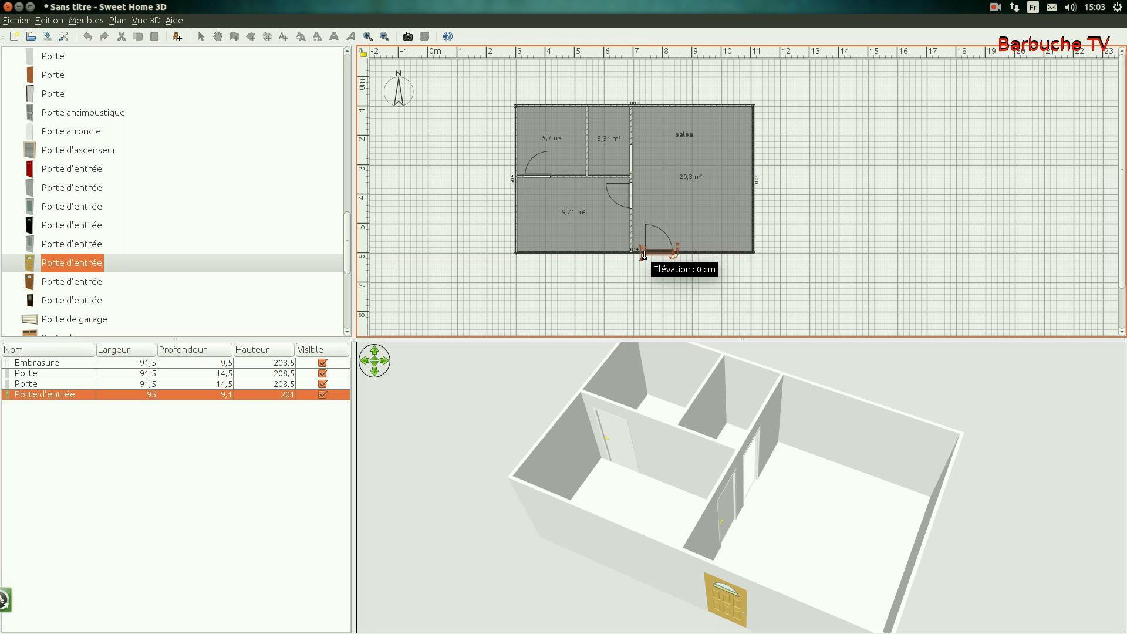
{"action": "left_click_drag", "start_coordinate": [643, 256], "coordinate": [672, 270]}
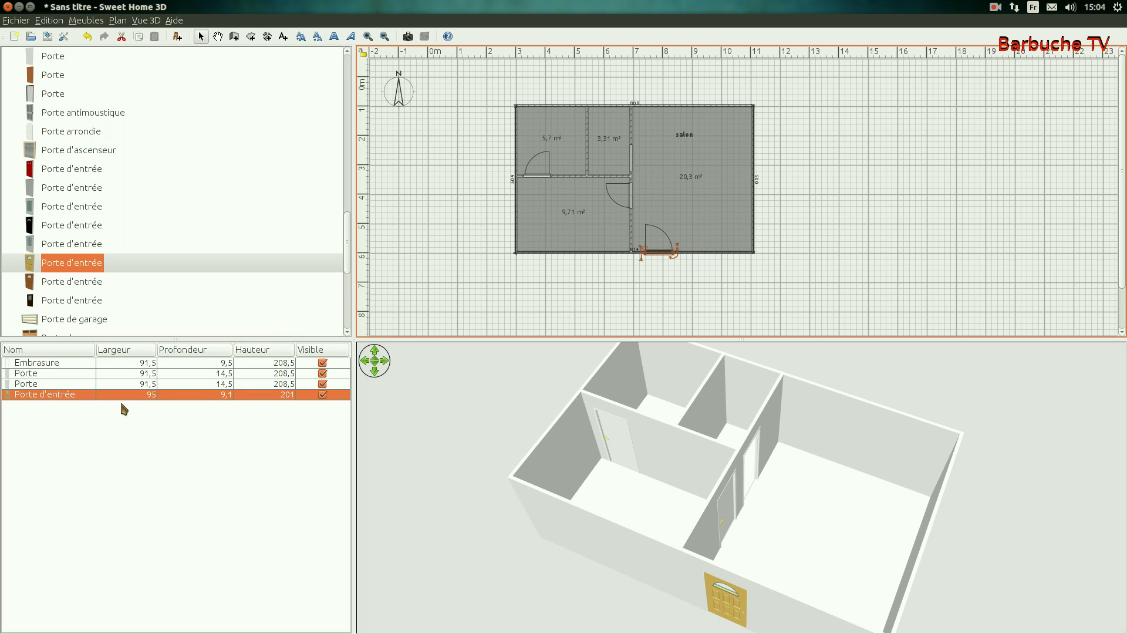
Set the entrance door's width to 100 cm and its height to 210 cm in its furniture properties.
{"action": "double_click", "coordinate": [35, 395]}
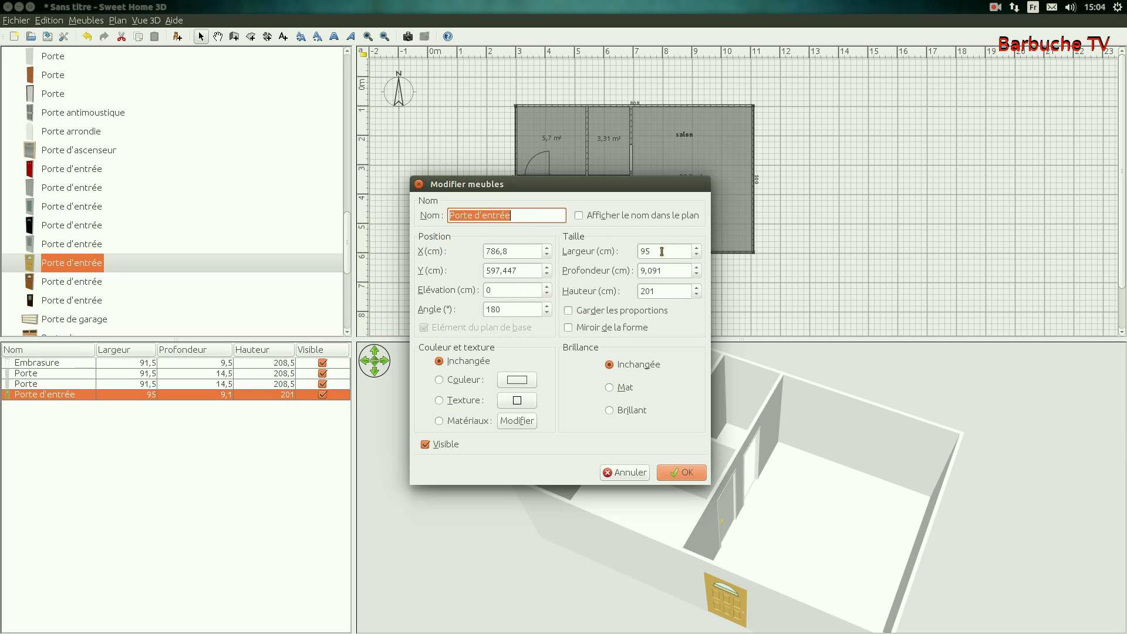
{"action": "left_click_drag", "start_coordinate": [661, 253], "coordinate": [639, 253]}
{"action": "left_click", "coordinate": [640, 253]}
{"action": "double_click", "coordinate": [639, 251]}
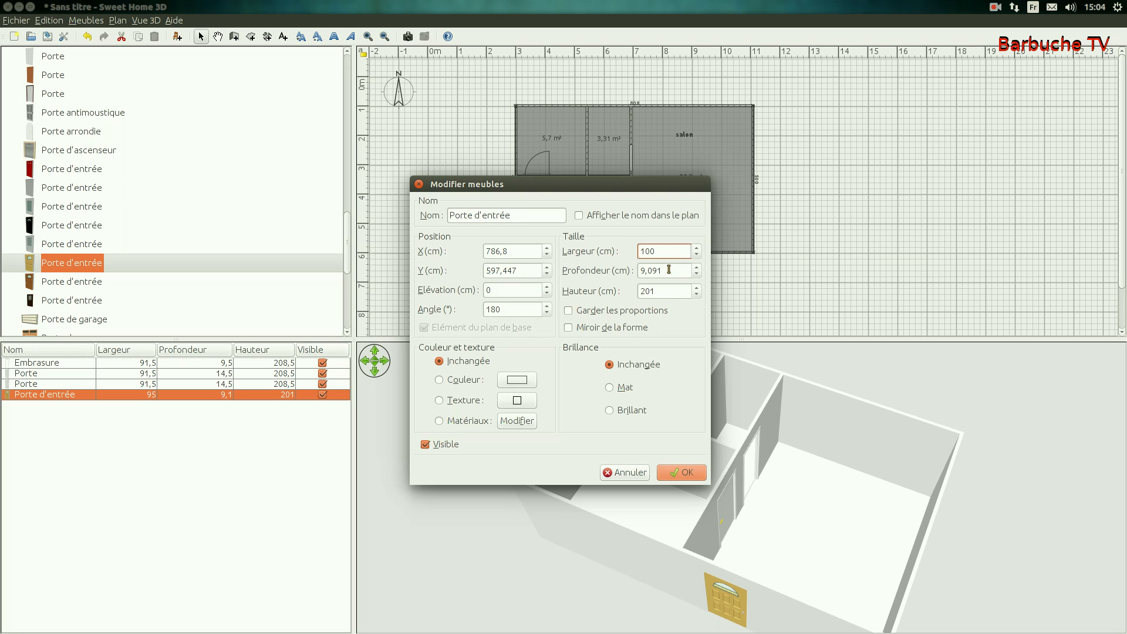
{"action": "left_click", "coordinate": [666, 294]}
{"action": "double_click", "coordinate": [655, 292]}
{"action": "type", "text": "210"}
{"action": "left_click", "coordinate": [681, 472]}
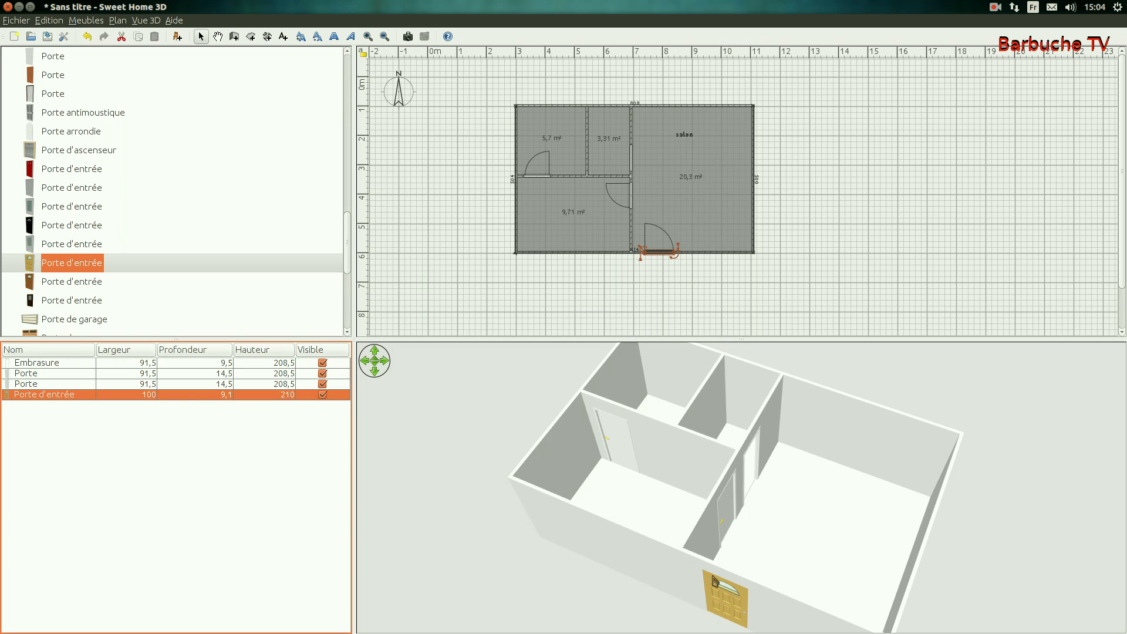
Place a white Fenêtre à 5 carreaux in the middle of the salon's right outer wall and check it in 3D.
{"action": "left_click_drag", "start_coordinate": [780, 448], "coordinate": [591, 469]}
{"action": "left_click_drag", "start_coordinate": [589, 521], "coordinate": [664, 554]}
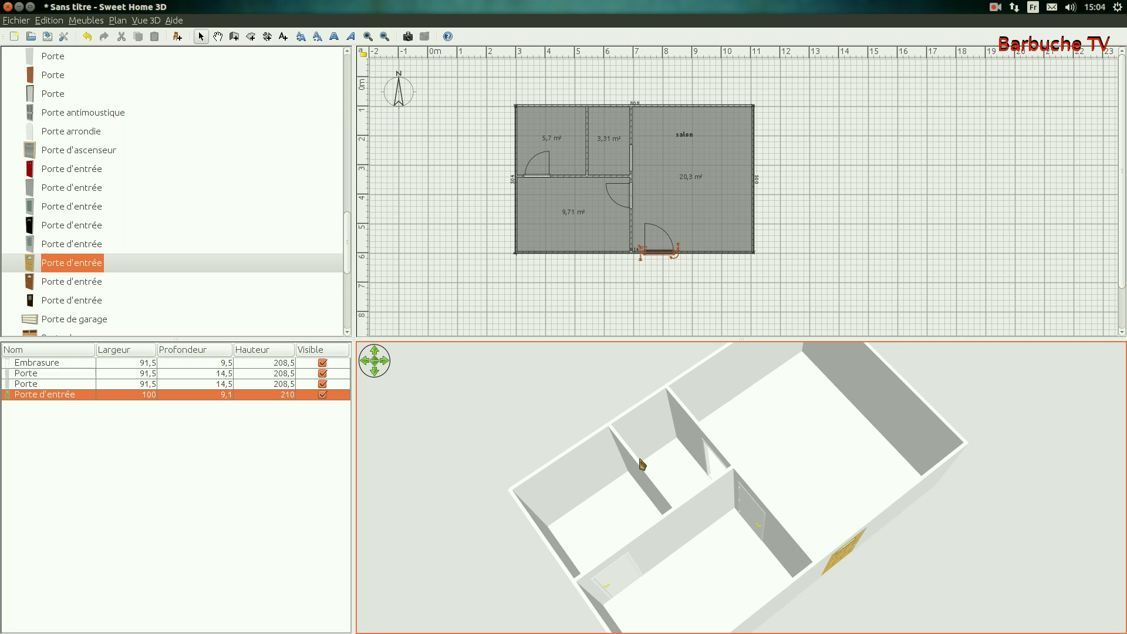
{"action": "left_click_drag", "start_coordinate": [844, 485], "coordinate": [629, 412]}
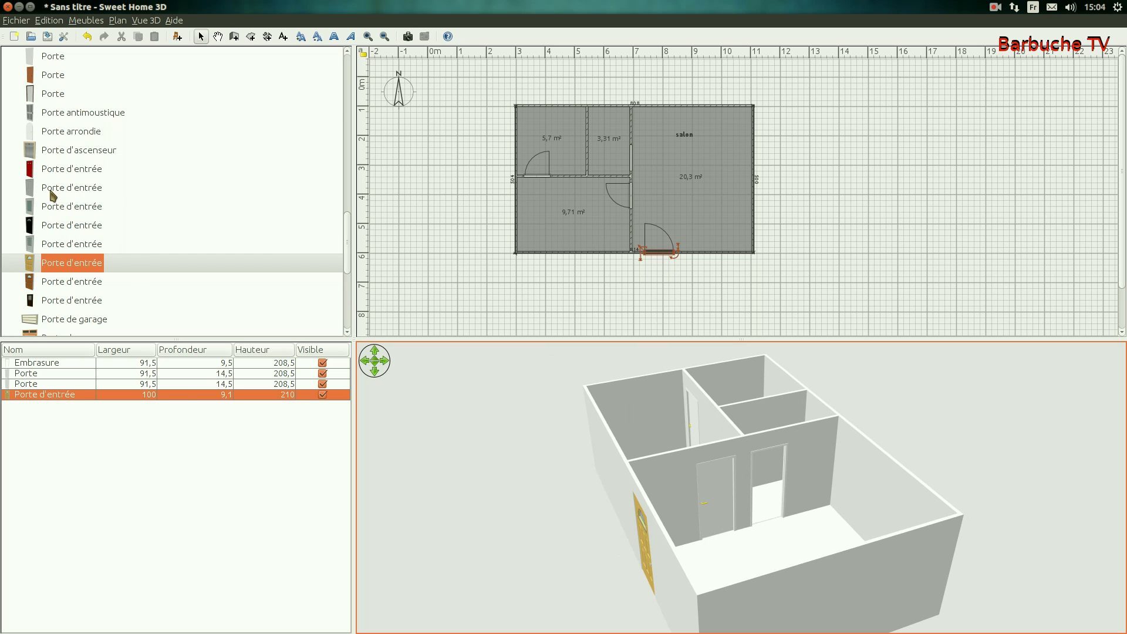
{"action": "left_click", "coordinate": [121, 262]}
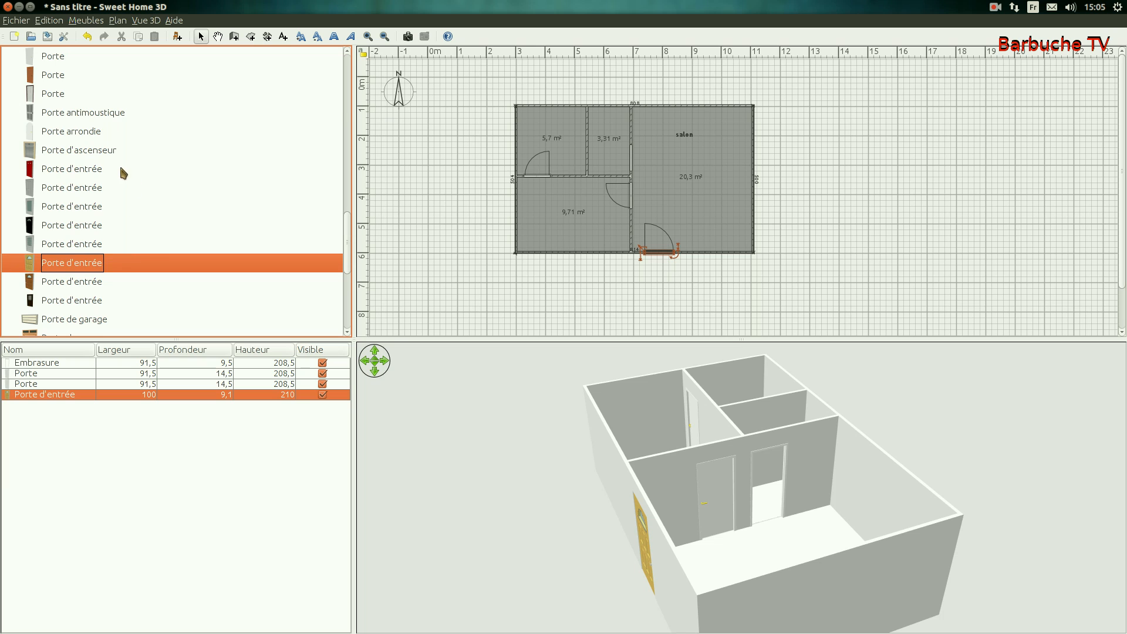
{"action": "scroll", "coordinate": [121, 222], "scroll_direction": "up", "scroll_amount": 5}
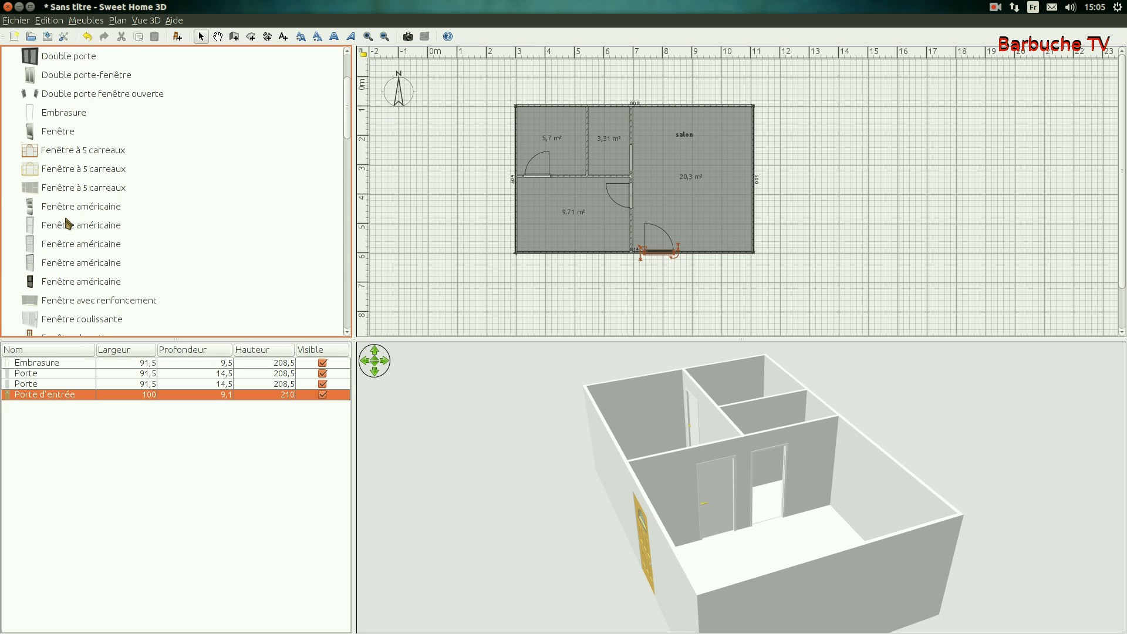
{"action": "left_click_drag", "start_coordinate": [51, 189], "coordinate": [735, 148]}
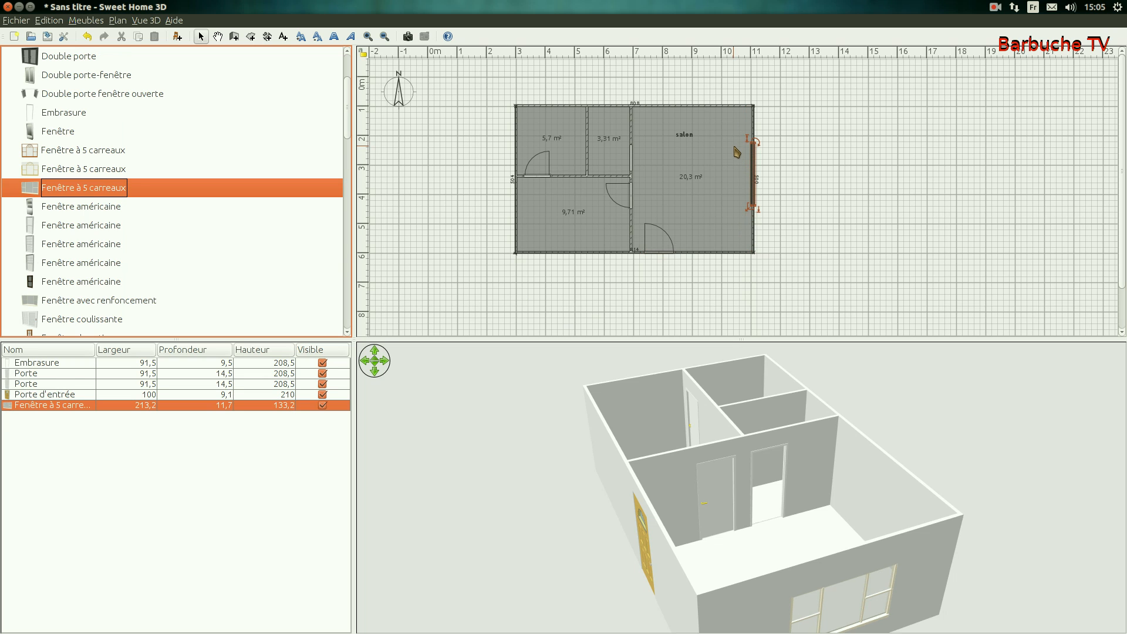
{"action": "left_click_drag", "start_coordinate": [783, 570], "coordinate": [755, 493]}
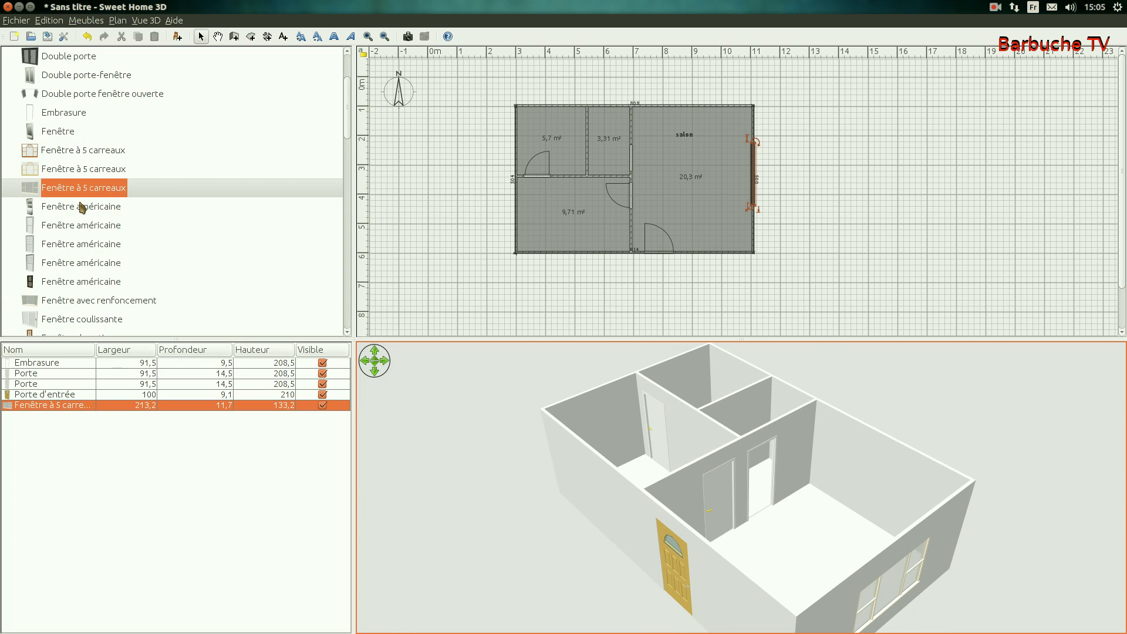
Place the white Cuisinière with black burners from the Cuisine category in the salon's upper-left corner.
{"action": "scroll", "coordinate": [82, 207], "scroll_direction": "up", "scroll_amount": 5}
{"action": "left_click", "coordinate": [5, 126]}
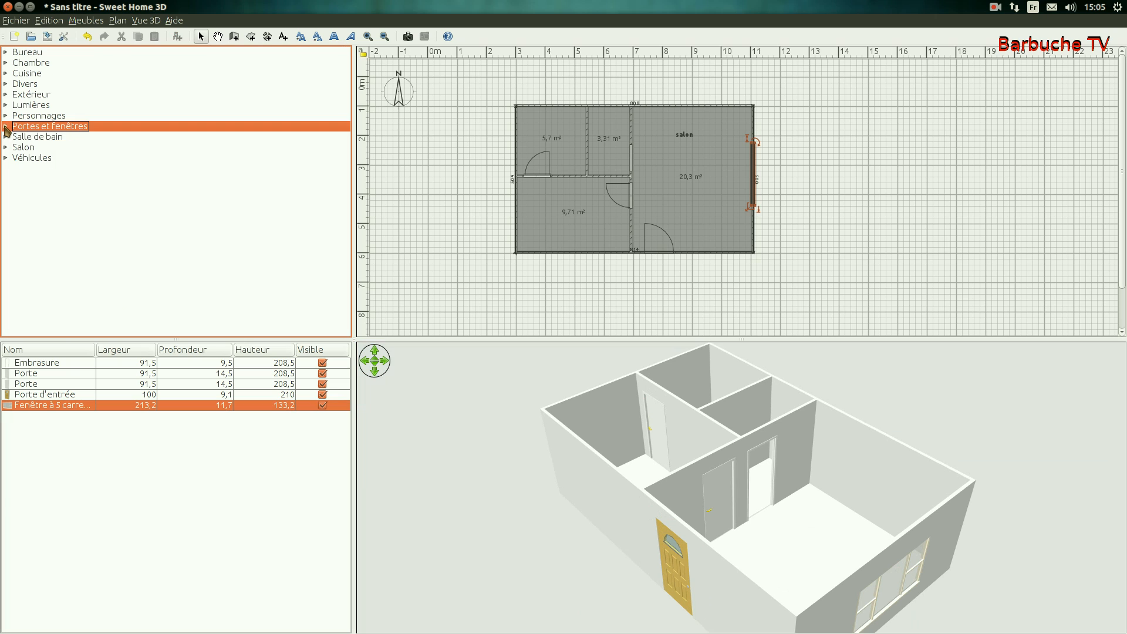
{"action": "left_click", "coordinate": [6, 73]}
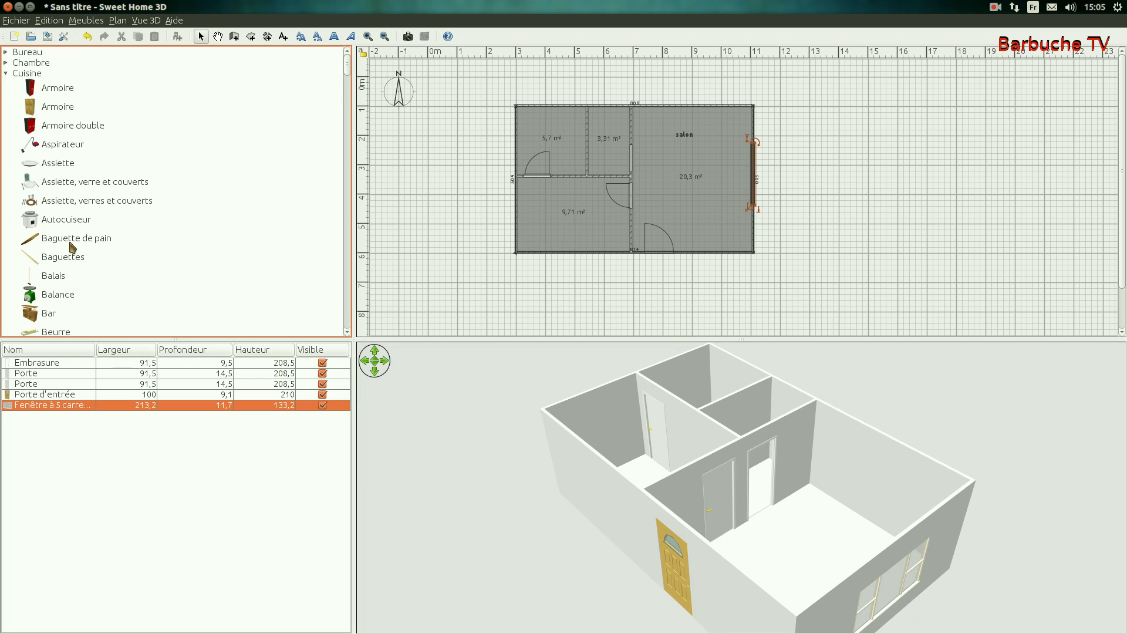
{"action": "scroll", "coordinate": [71, 246], "scroll_direction": "down", "scroll_amount": 5}
{"action": "scroll", "coordinate": [50, 225], "scroll_direction": "down", "scroll_amount": 9}
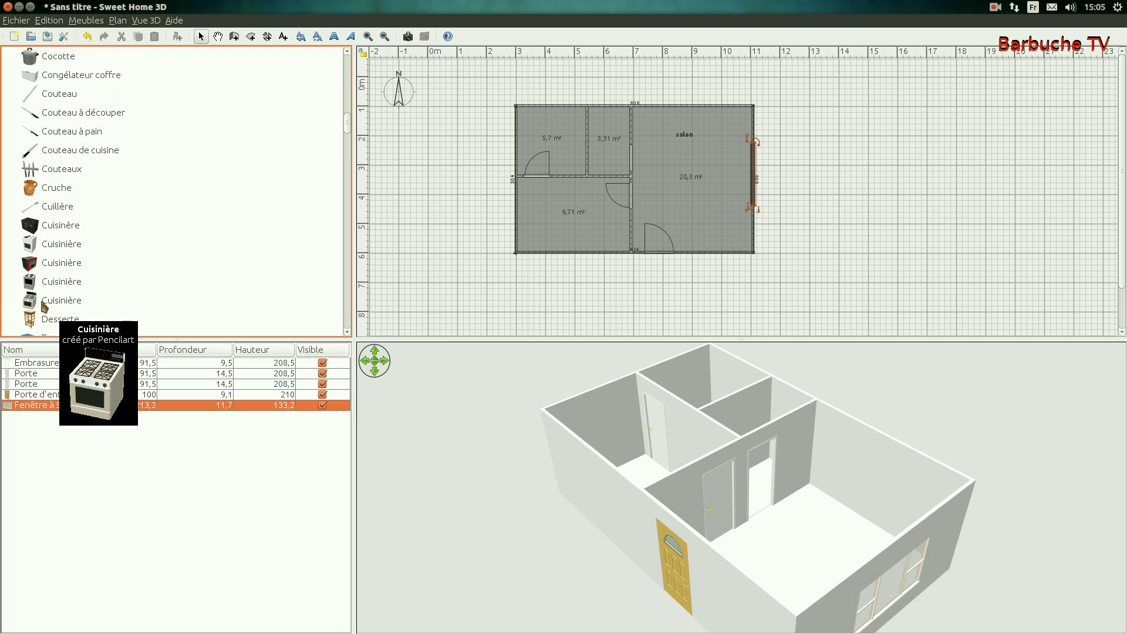
{"action": "left_click_drag", "start_coordinate": [35, 303], "coordinate": [638, 109]}
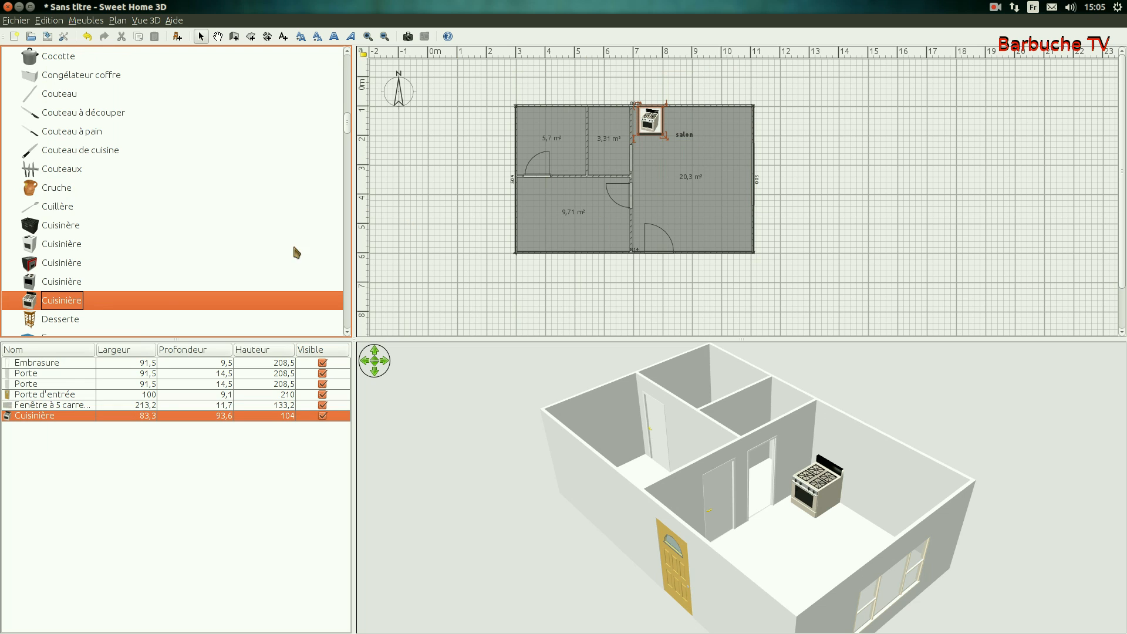
Place a Gâteau d'anniversaire from the Cuisine category on top of the stove.
{"action": "scroll", "coordinate": [27, 253], "scroll_direction": "down", "scroll_amount": 4}
{"action": "scroll", "coordinate": [46, 234], "scroll_direction": "up", "scroll_amount": 2}
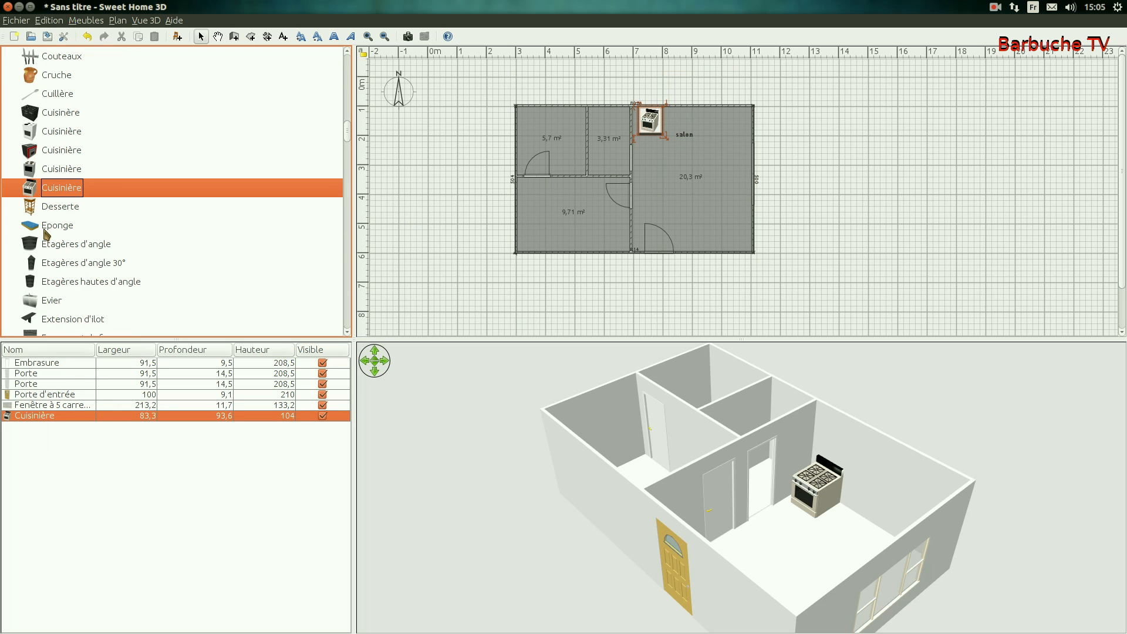
{"action": "scroll", "coordinate": [47, 241], "scroll_direction": "down", "scroll_amount": 4}
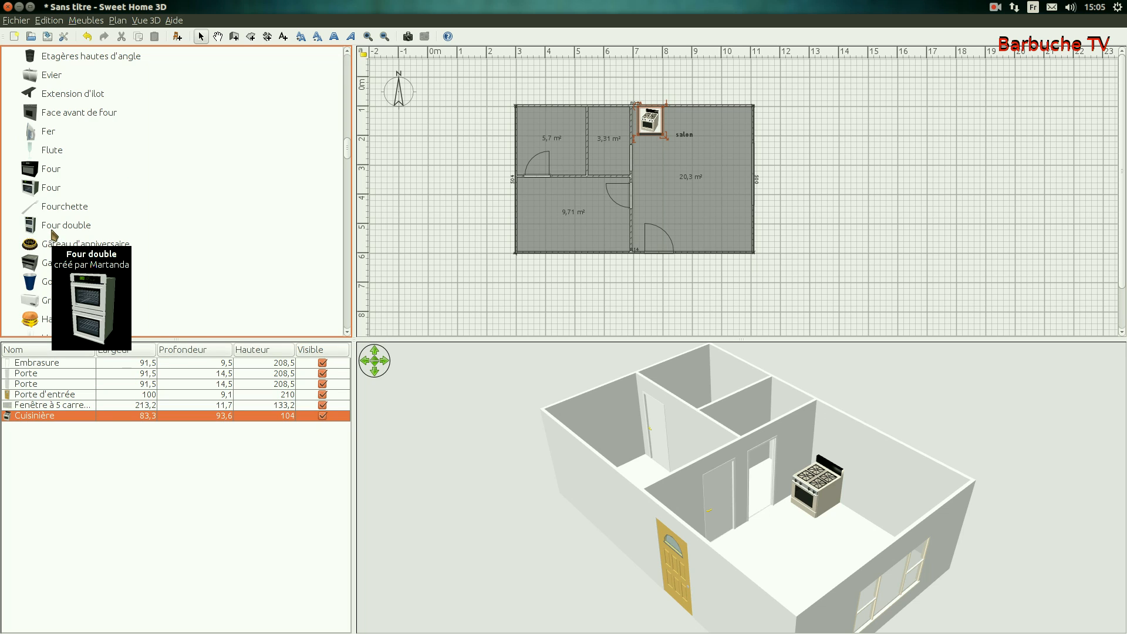
{"action": "left_click", "coordinate": [56, 249]}
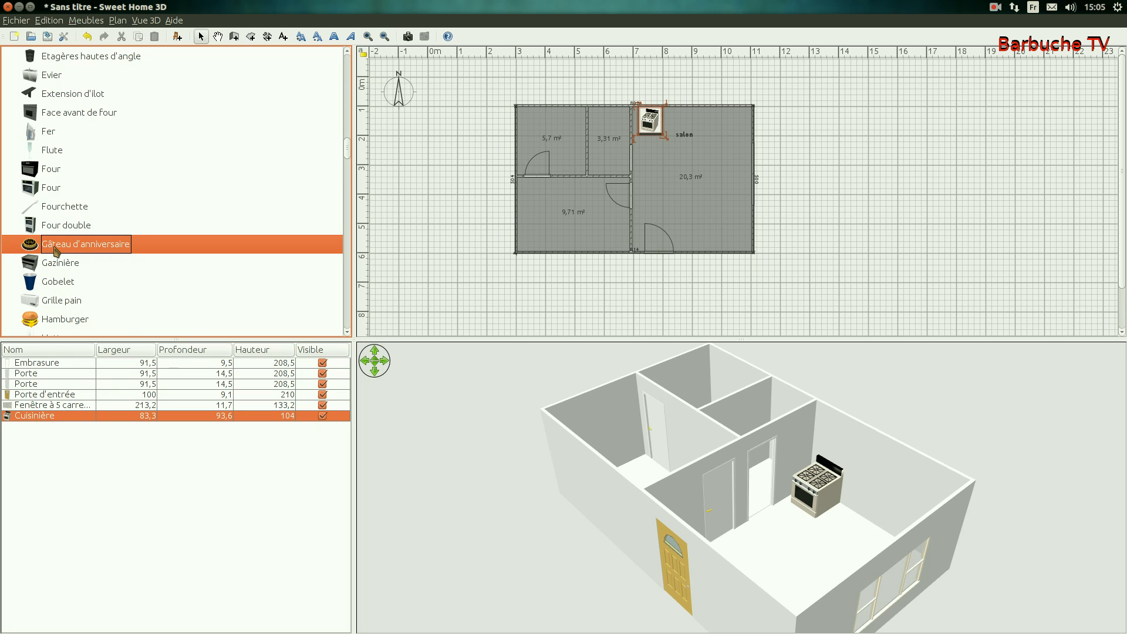
{"action": "left_click_drag", "start_coordinate": [56, 249], "coordinate": [496, 216]}
{"action": "left_click_drag", "start_coordinate": [640, 128], "coordinate": [648, 119]}
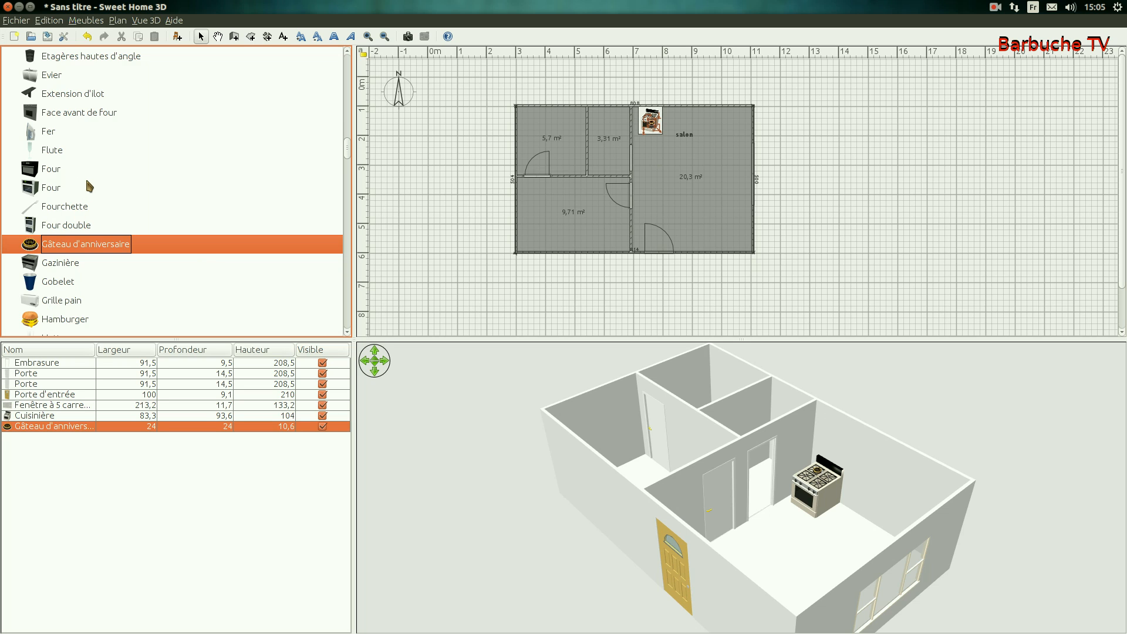
Place the Couteaux set against the salon's upper wall, just to the right of the stove.
{"action": "scroll", "coordinate": [86, 186], "scroll_direction": "up", "scroll_amount": 4}
{"action": "scroll", "coordinate": [86, 188], "scroll_direction": "up", "scroll_amount": 3}
{"action": "left_click_drag", "start_coordinate": [43, 229], "coordinate": [583, 173]}
{"action": "left_click_drag", "start_coordinate": [681, 116], "coordinate": [675, 108]}
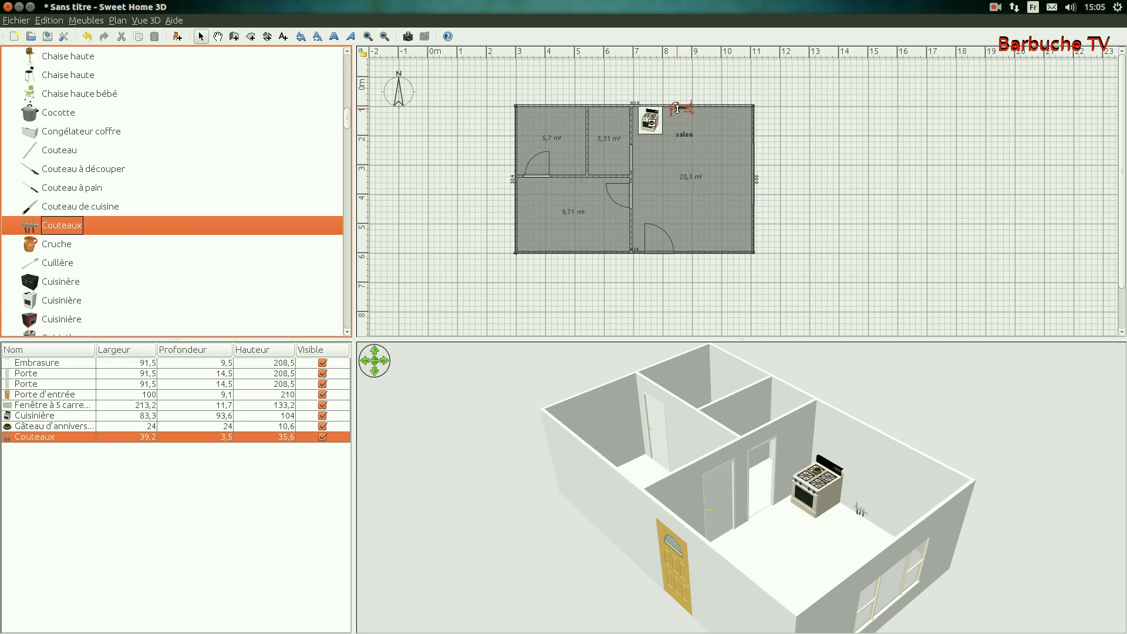
Raise the elevation of the Couteaux set so that it hangs partway up the salon's upper wall.
{"action": "left_click", "coordinate": [677, 109]}
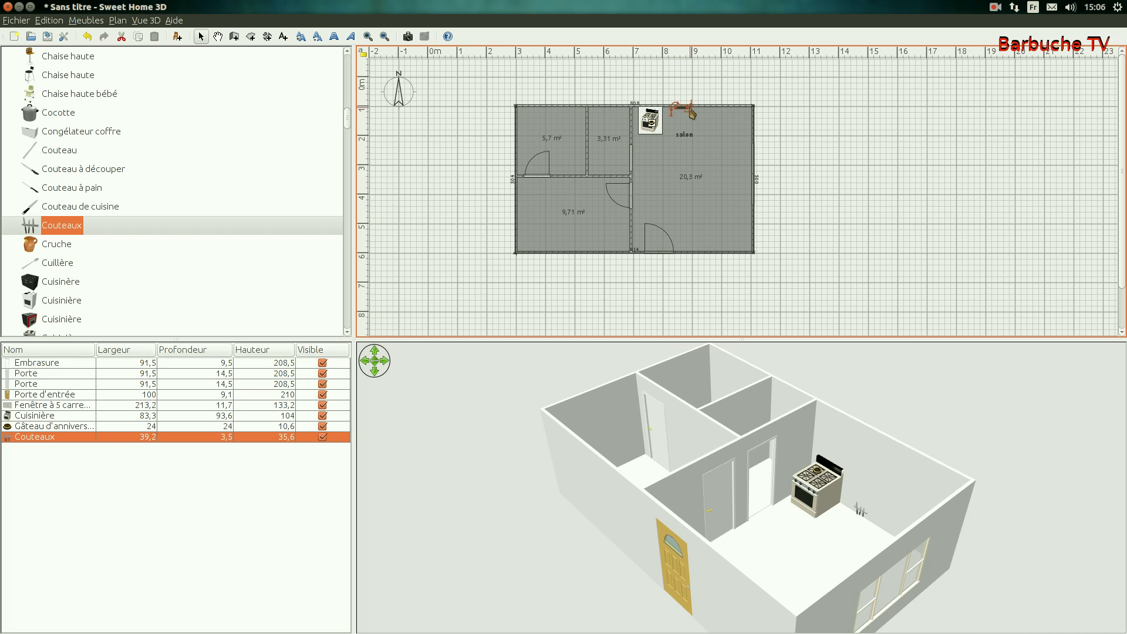
{"action": "left_click_drag", "start_coordinate": [688, 106], "coordinate": [688, 71]}
Place a Bac à douche plat from the Salle de bain category in the upper-right corner of the 5,7 m² room and check it in 3D.
{"action": "scroll", "coordinate": [83, 154], "scroll_direction": "up", "scroll_amount": 10}
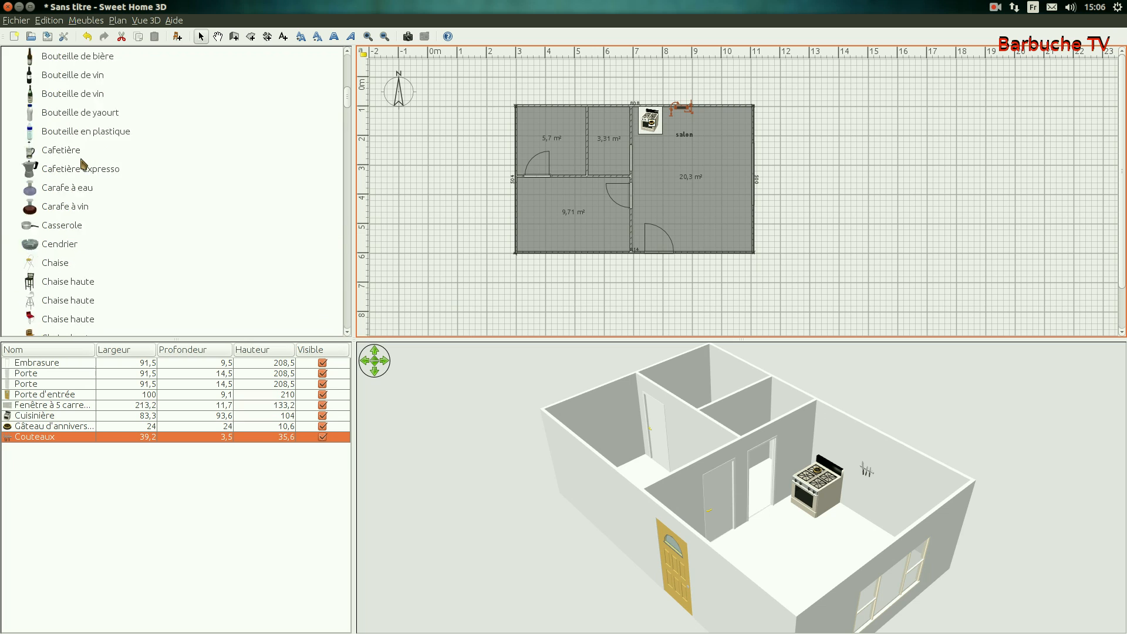
{"action": "left_click", "coordinate": [6, 74]}
{"action": "left_click", "coordinate": [6, 74]}
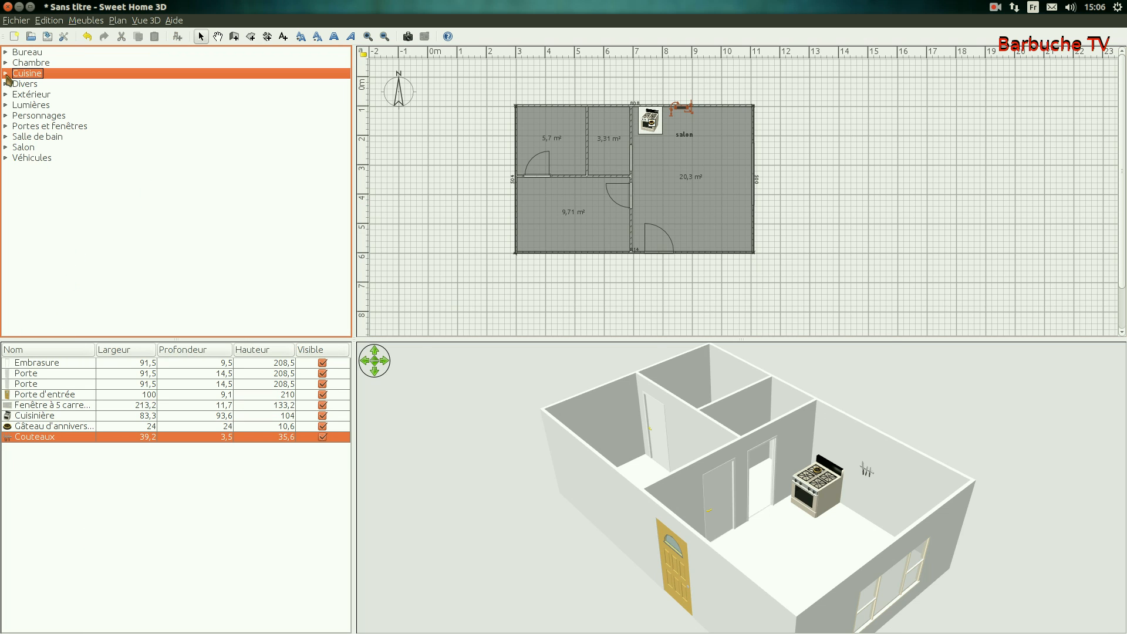
{"action": "left_click", "coordinate": [5, 136]}
{"action": "scroll", "coordinate": [118, 199], "scroll_direction": "down", "scroll_amount": 1}
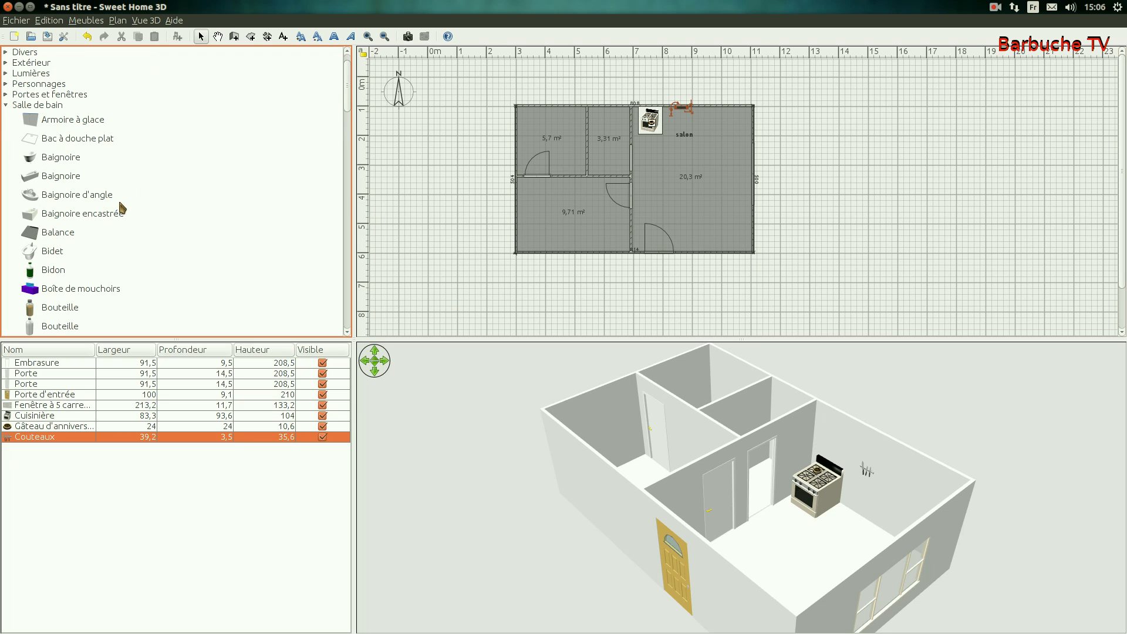
{"action": "left_click_drag", "start_coordinate": [47, 145], "coordinate": [568, 109]}
{"action": "left_click_drag", "start_coordinate": [527, 361], "coordinate": [809, 490]}
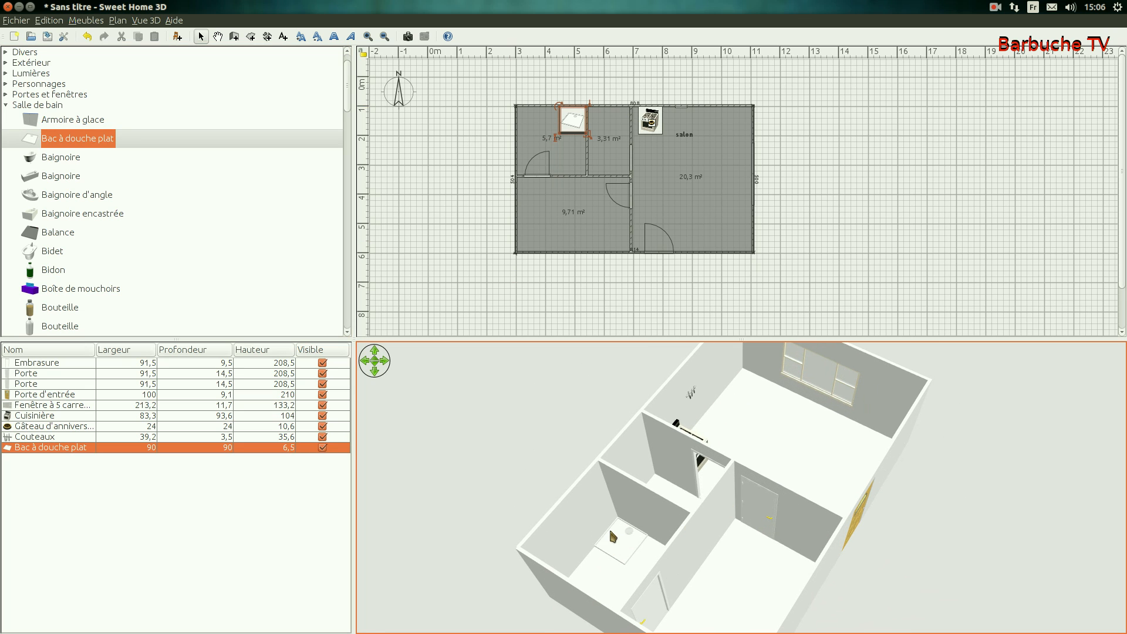
Change the shower tray's colour to light blue and inspect the house in 3D from several angles.
{"action": "left_click", "coordinate": [575, 126]}
{"action": "right_click", "coordinate": [575, 127]}
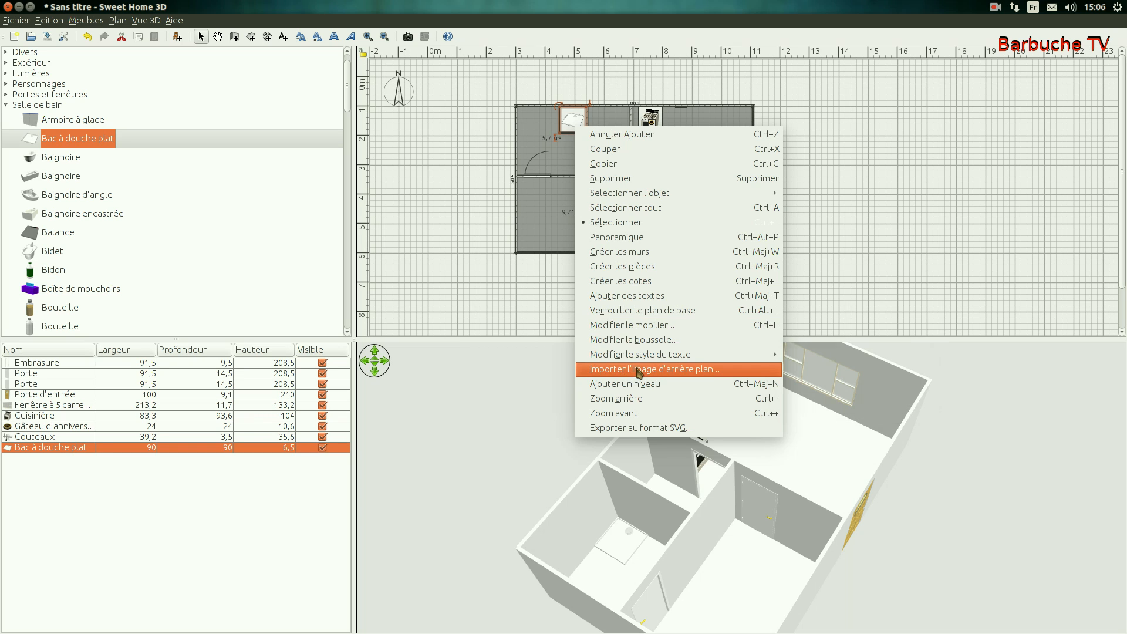
{"action": "left_click", "coordinate": [639, 327]}
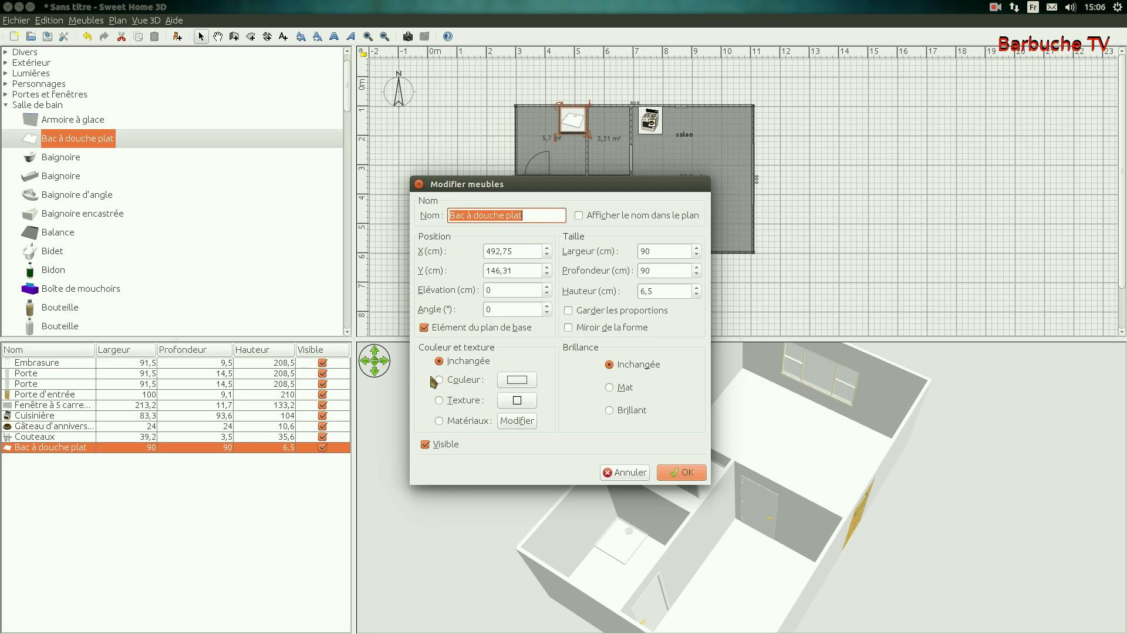
{"action": "left_click", "coordinate": [457, 382]}
{"action": "left_click", "coordinate": [517, 381]}
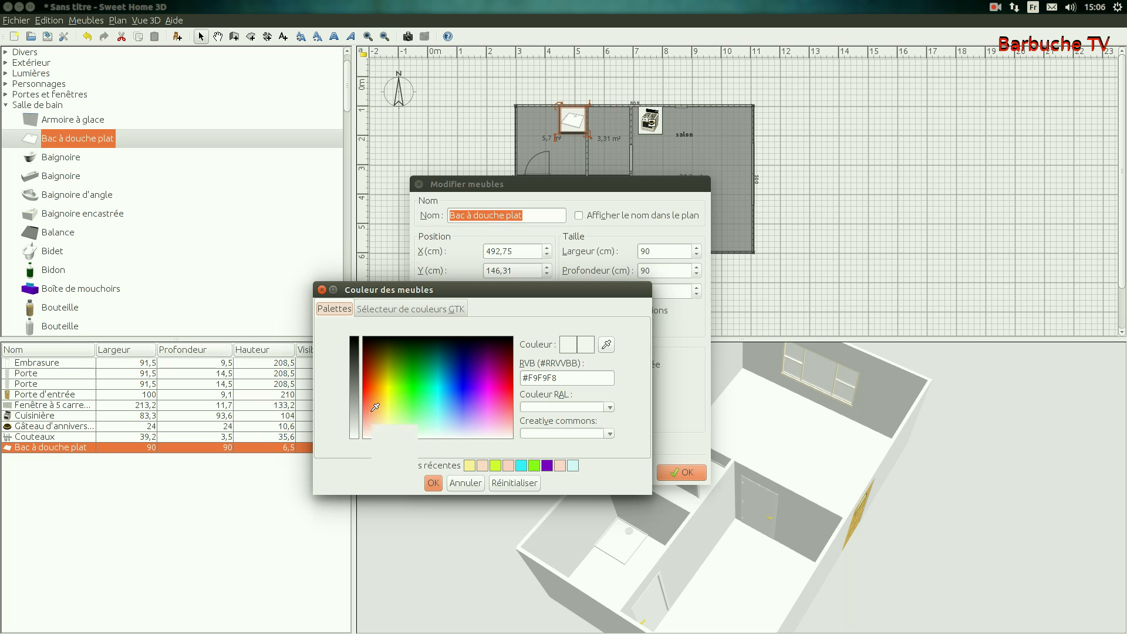
{"action": "left_click", "coordinate": [457, 405]}
{"action": "left_click", "coordinate": [433, 485]}
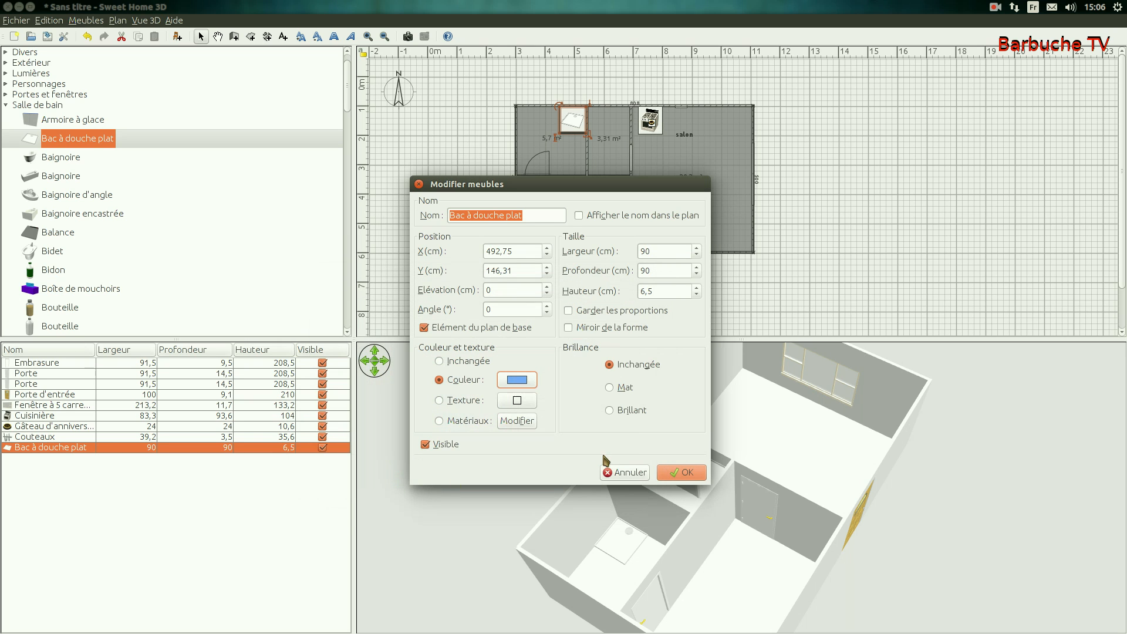
{"action": "left_click", "coordinate": [681, 475]}
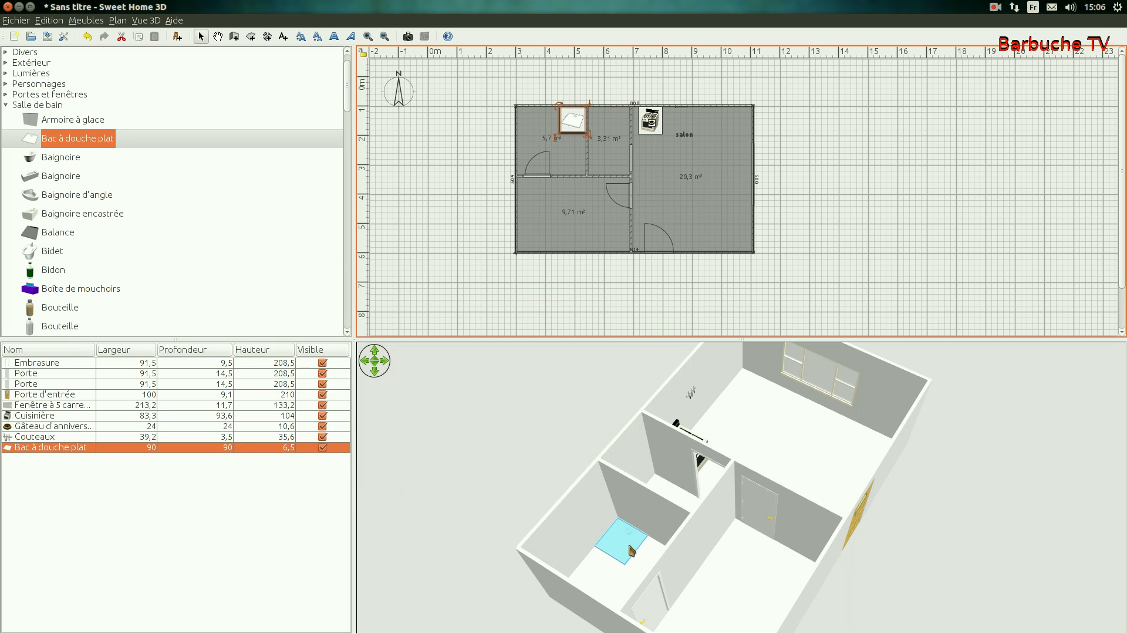
{"action": "left_click_drag", "start_coordinate": [582, 493], "coordinate": [234, 464]}
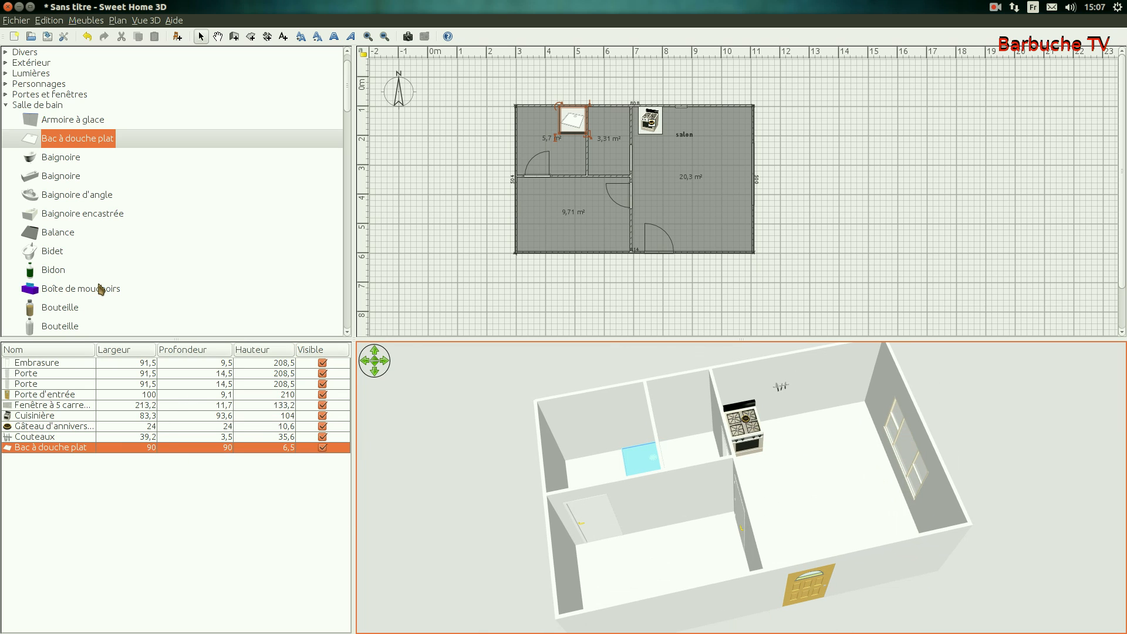
{"action": "left_click_drag", "start_coordinate": [746, 577], "coordinate": [588, 560]}
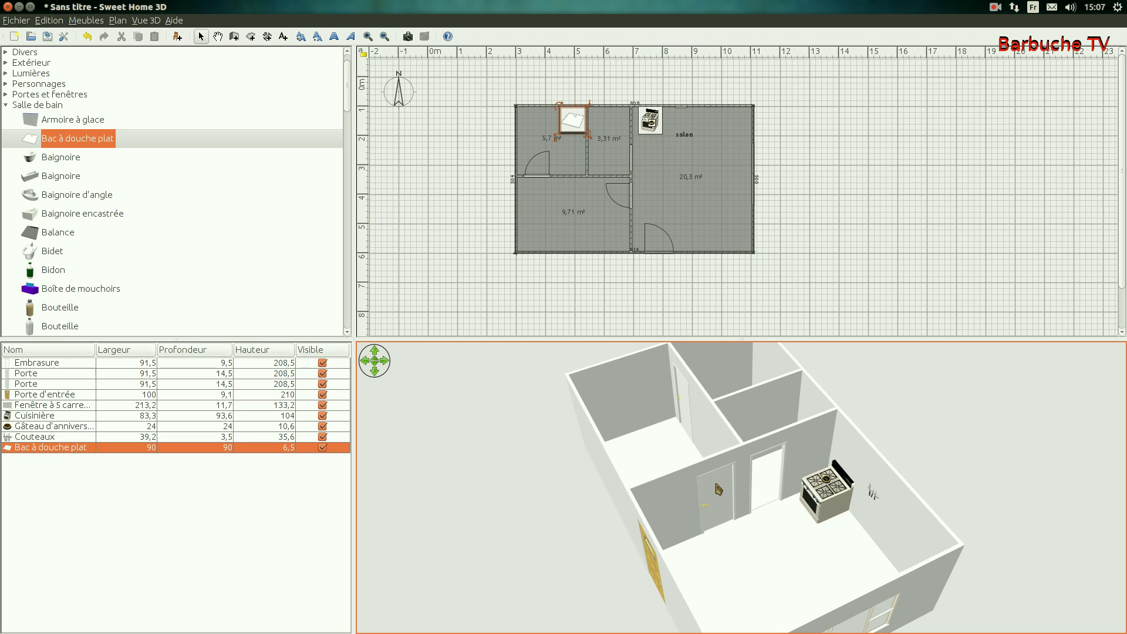
{"action": "left_click_drag", "start_coordinate": [788, 579], "coordinate": [631, 428]}
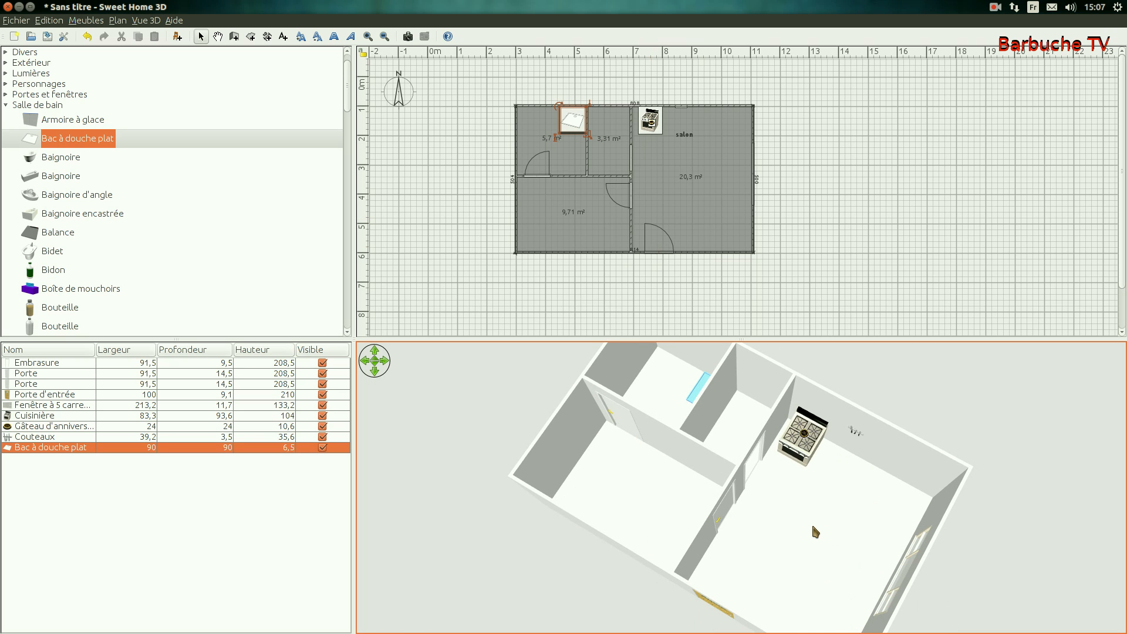
{"action": "right_click", "coordinate": [800, 513]}
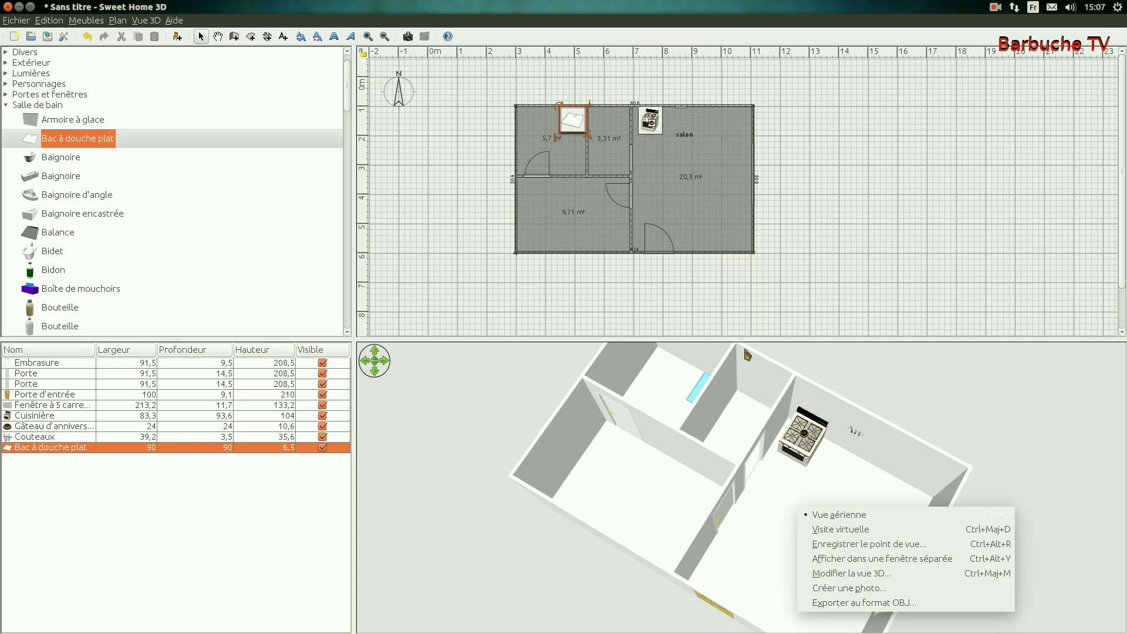
{"action": "right_click", "coordinate": [671, 212]}
{"action": "right_click", "coordinate": [672, 209]}
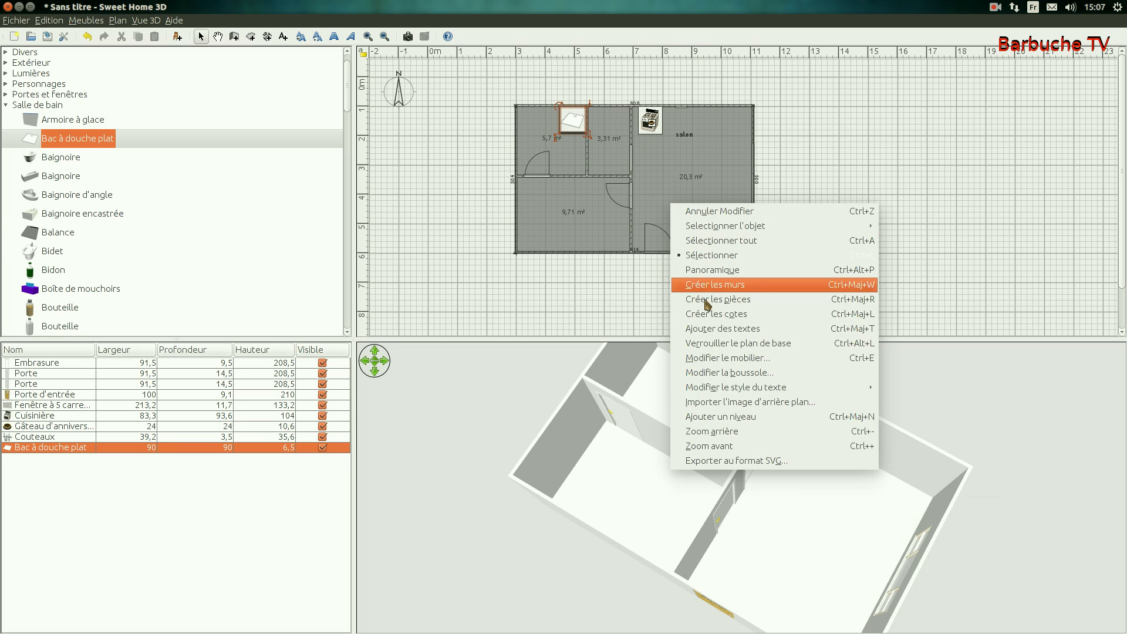
{"action": "mouse_move", "coordinate": [728, 390]}
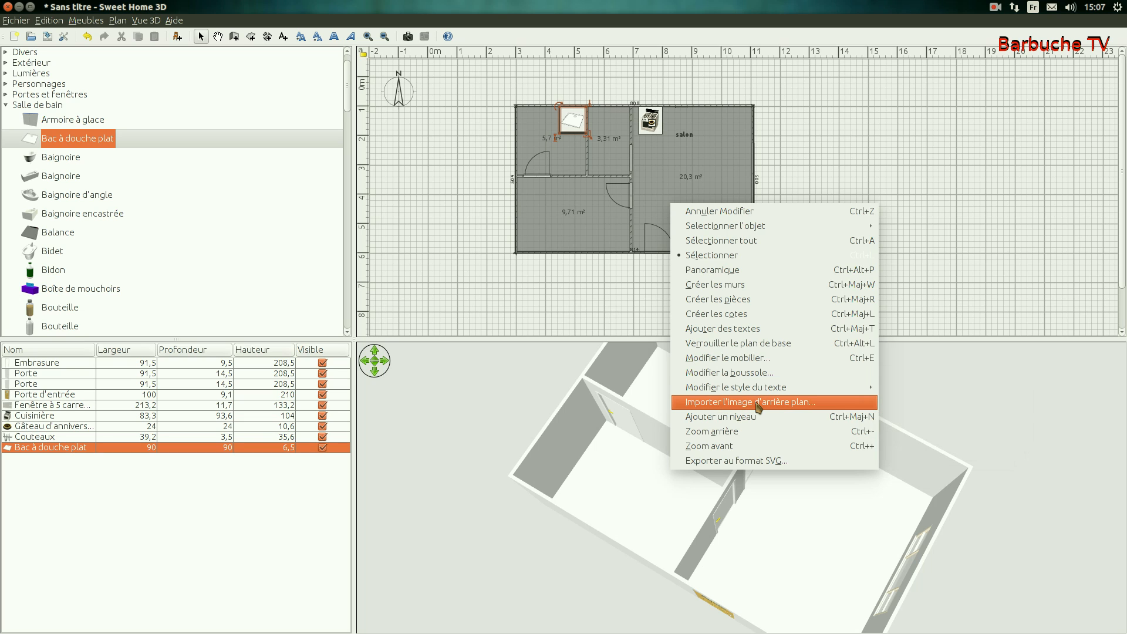
{"action": "left_click", "coordinate": [726, 364]}
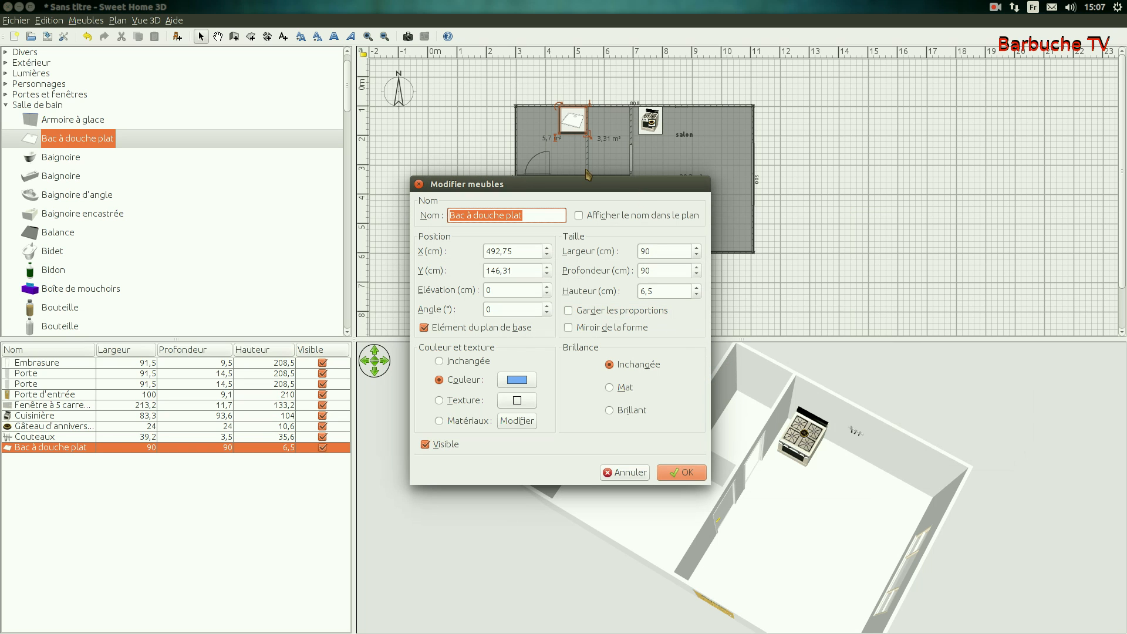
{"action": "left_click", "coordinate": [418, 183]}
Apply the Bois - Hêtre texture to the salon's floor.
{"action": "left_click", "coordinate": [669, 185]}
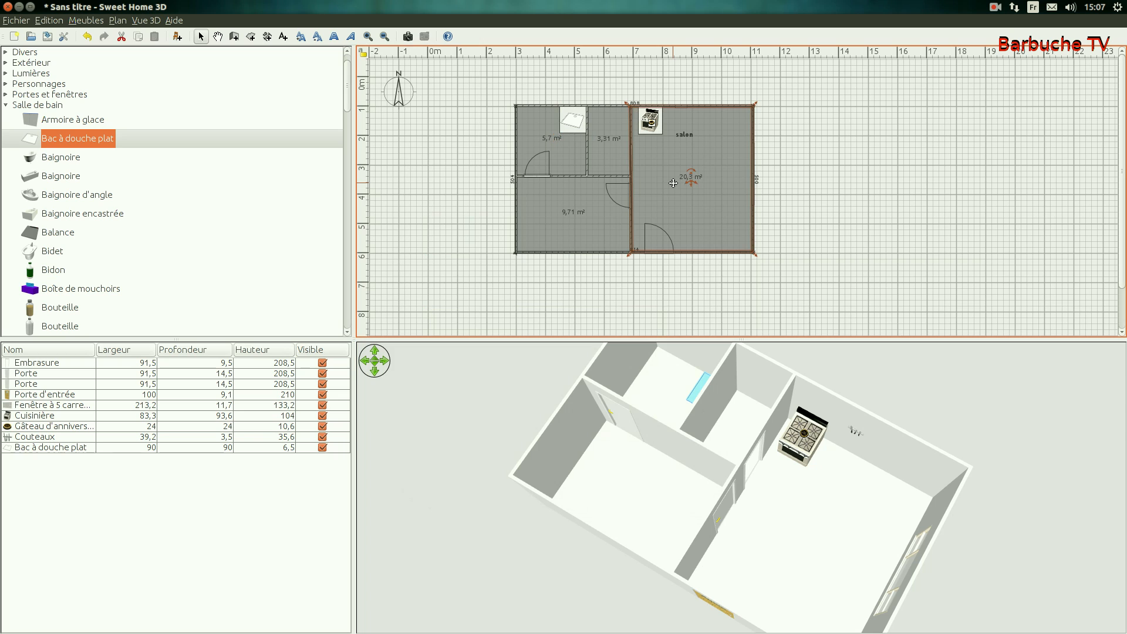
{"action": "right_click", "coordinate": [674, 194]}
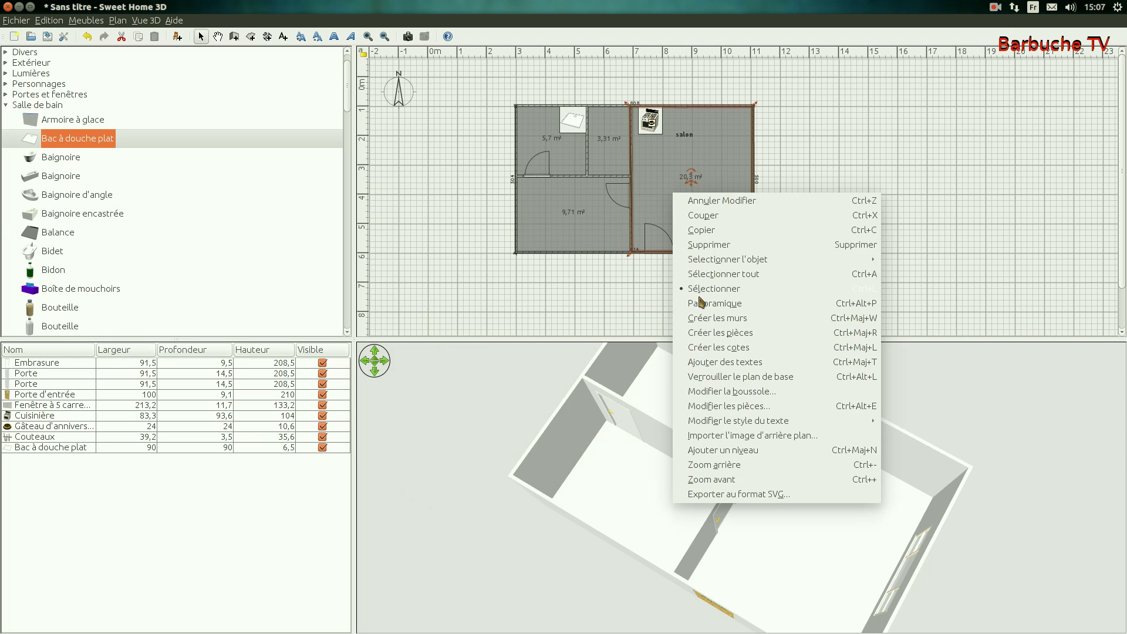
{"action": "left_click", "coordinate": [719, 406]}
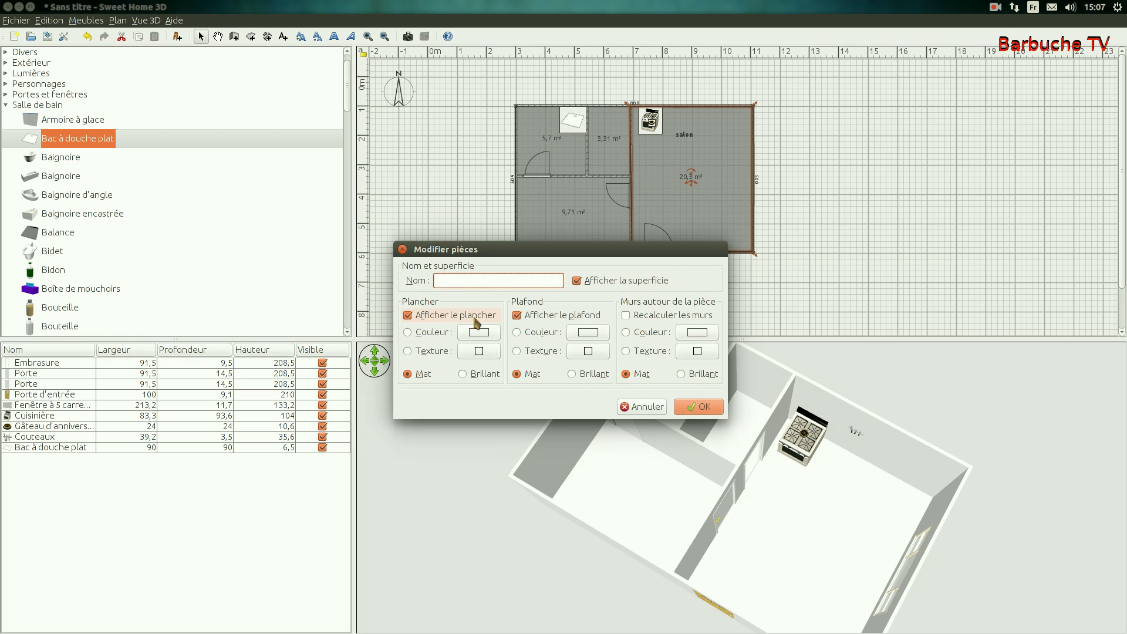
{"action": "left_click", "coordinate": [408, 350]}
{"action": "left_click", "coordinate": [481, 352]}
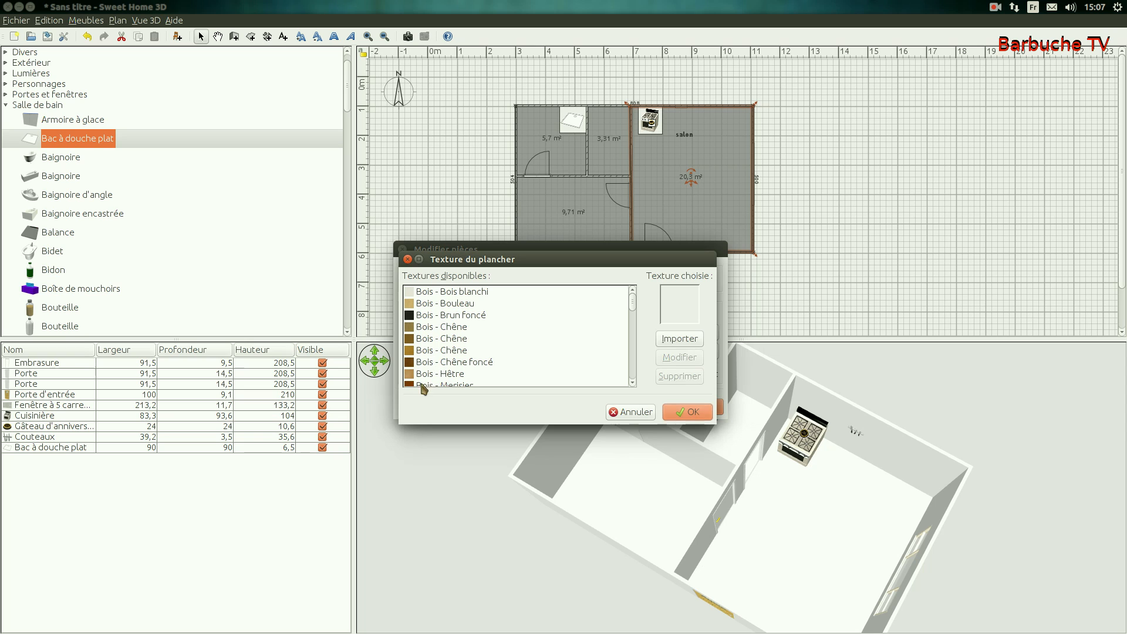
{"action": "left_click", "coordinate": [443, 374]}
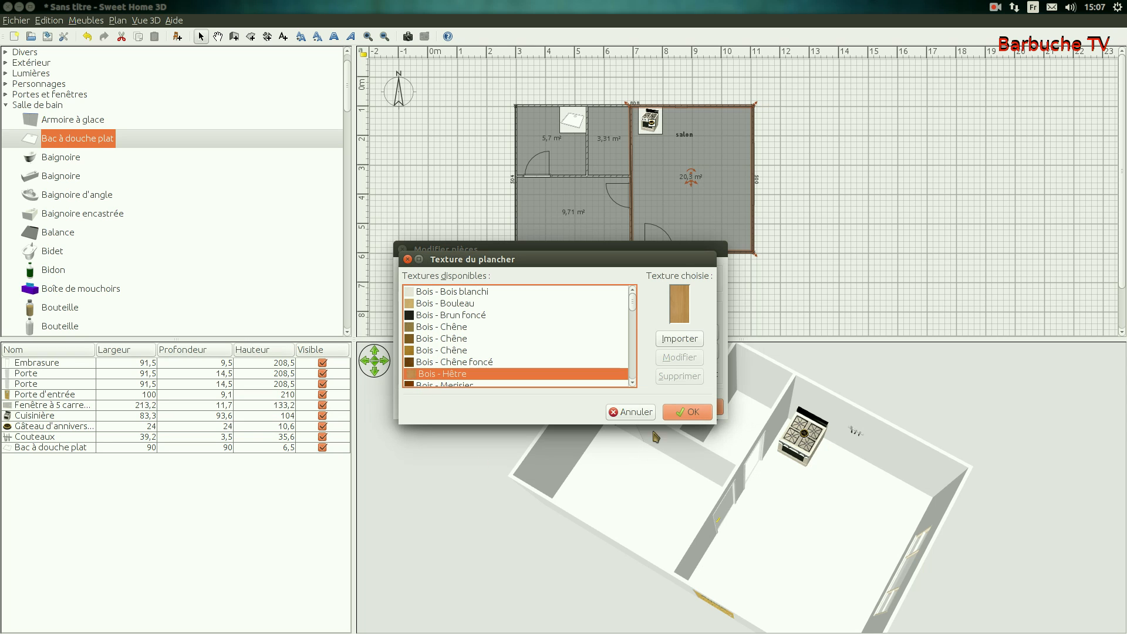
{"action": "left_click", "coordinate": [685, 412]}
{"action": "left_click", "coordinate": [695, 406]}
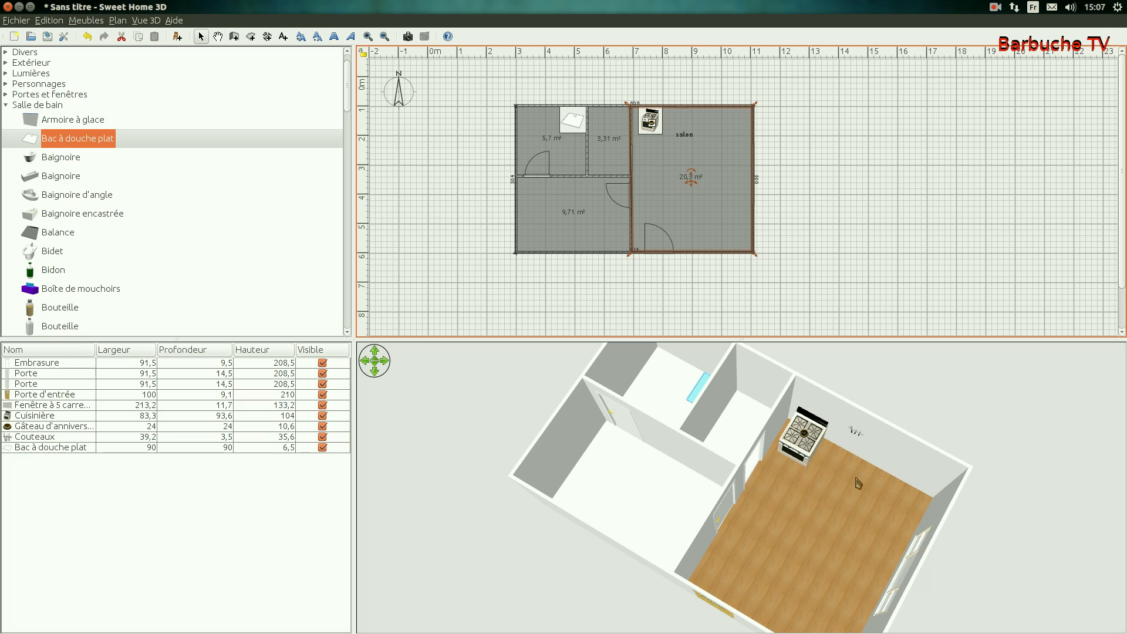
{"action": "left_click", "coordinate": [593, 240]}
{"action": "right_click", "coordinate": [581, 224]}
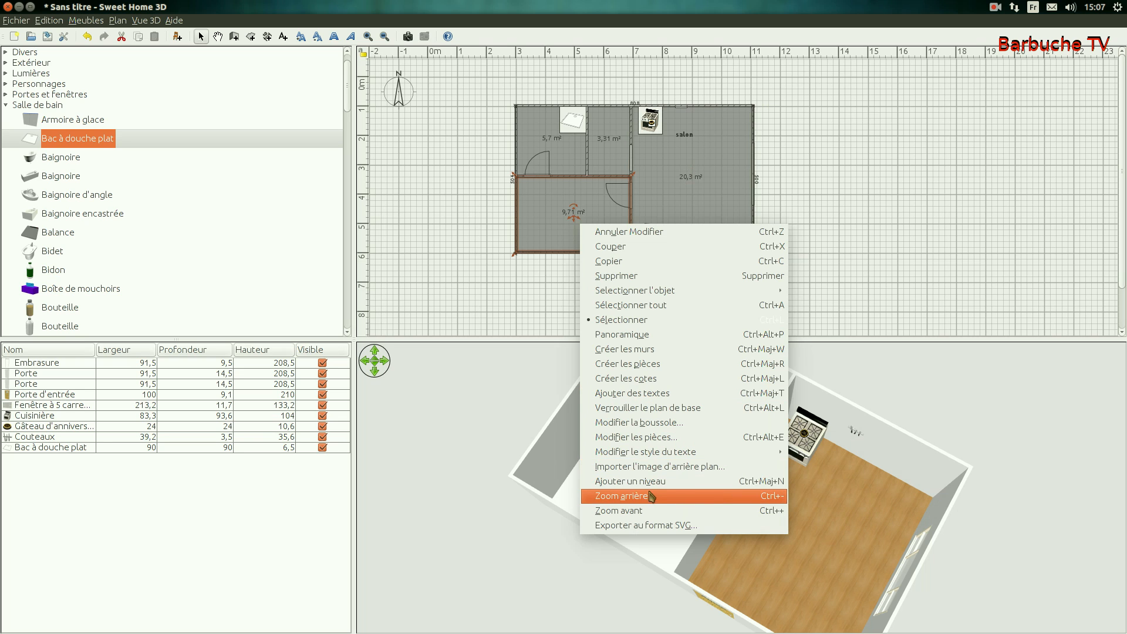
{"action": "mouse_move", "coordinate": [651, 458]}
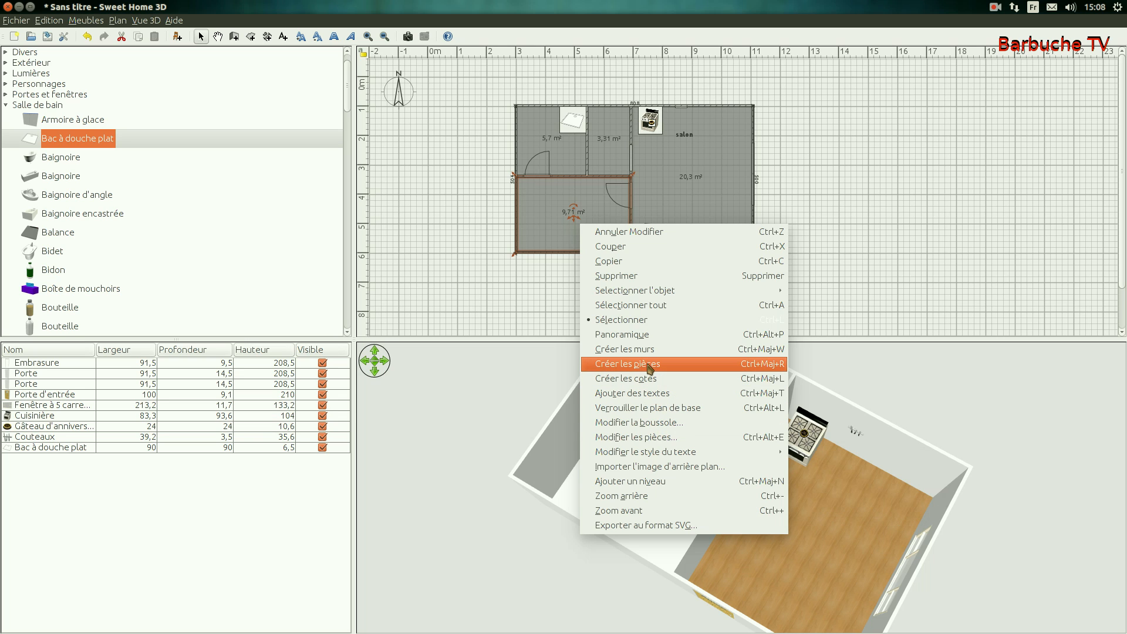
{"action": "left_click", "coordinate": [548, 210]}
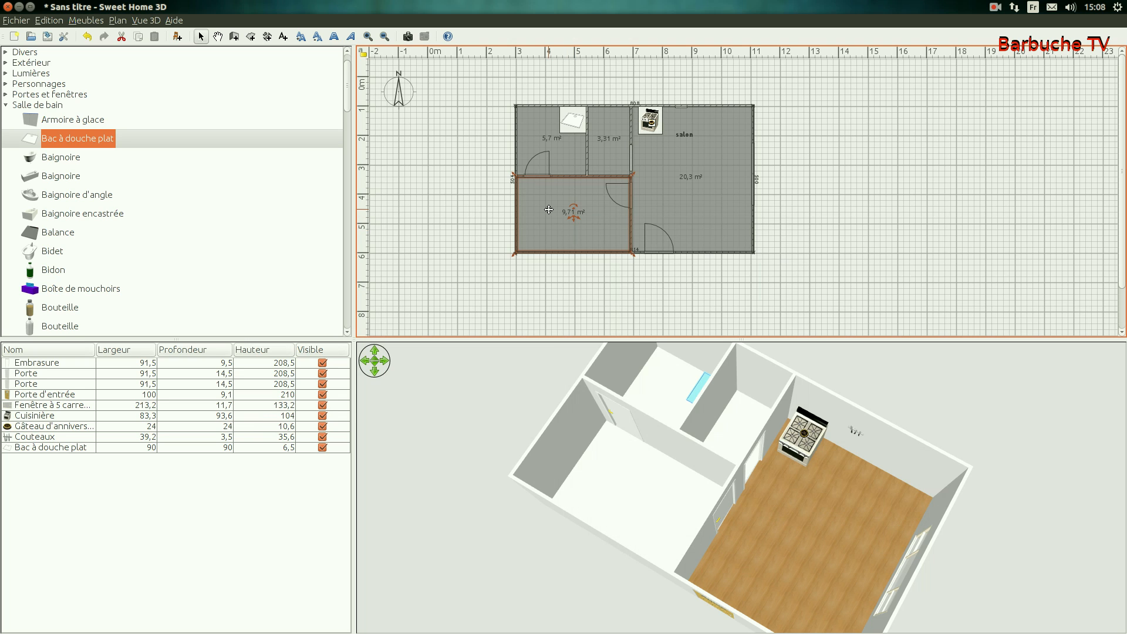
Apply the Sol - Moquette bleu gris texture to the floor of the lower-left room and check it in 3D.
{"action": "right_click", "coordinate": [557, 242]}
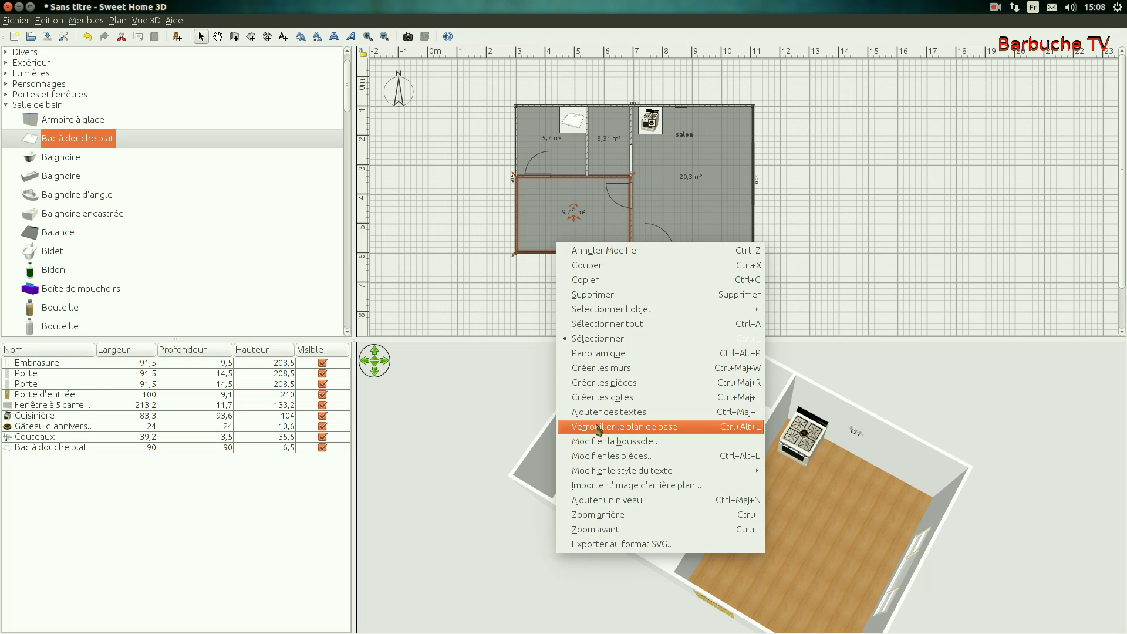
{"action": "left_click", "coordinate": [620, 456]}
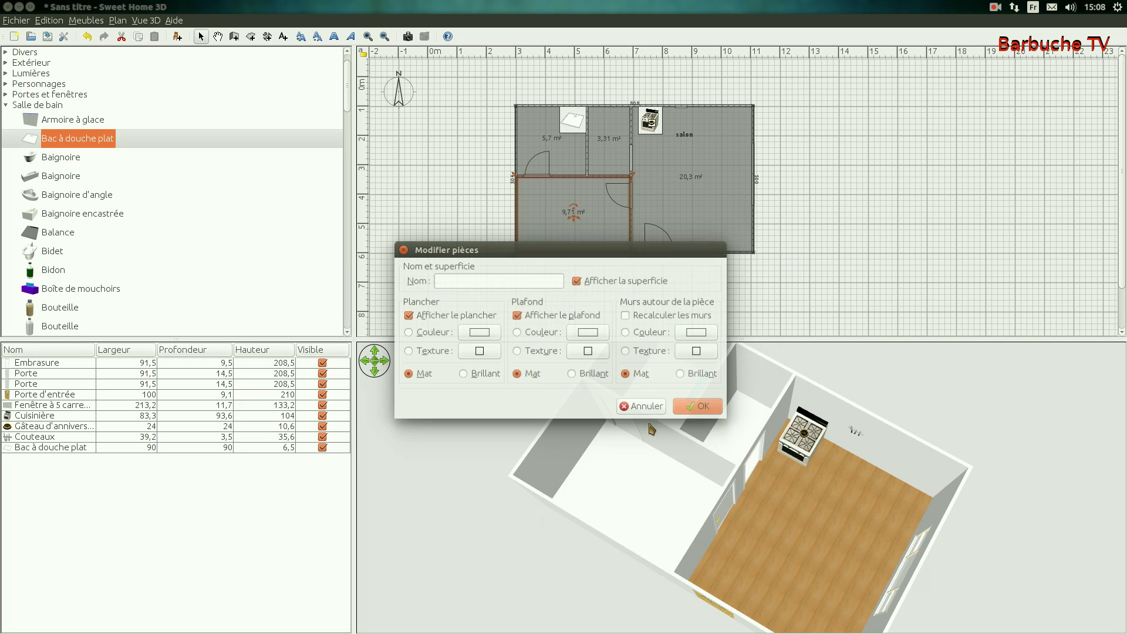
{"action": "left_click", "coordinate": [412, 352]}
{"action": "left_click", "coordinate": [486, 355]}
{"action": "scroll", "coordinate": [452, 328], "scroll_direction": "down", "scroll_amount": 5}
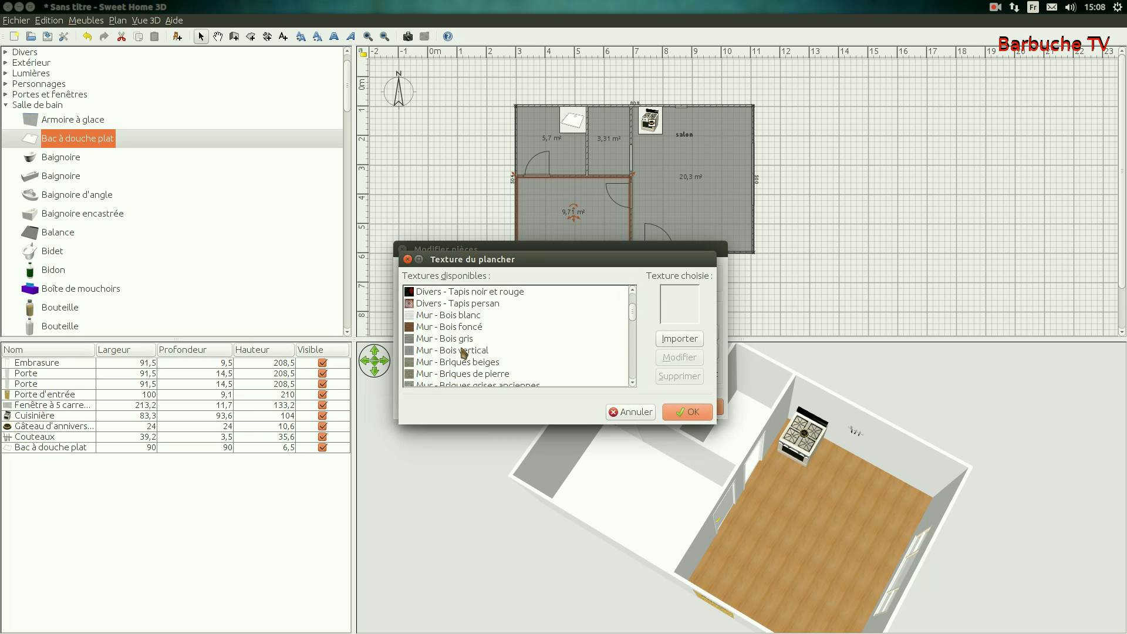
{"action": "scroll", "coordinate": [421, 329], "scroll_direction": "down", "scroll_amount": 15}
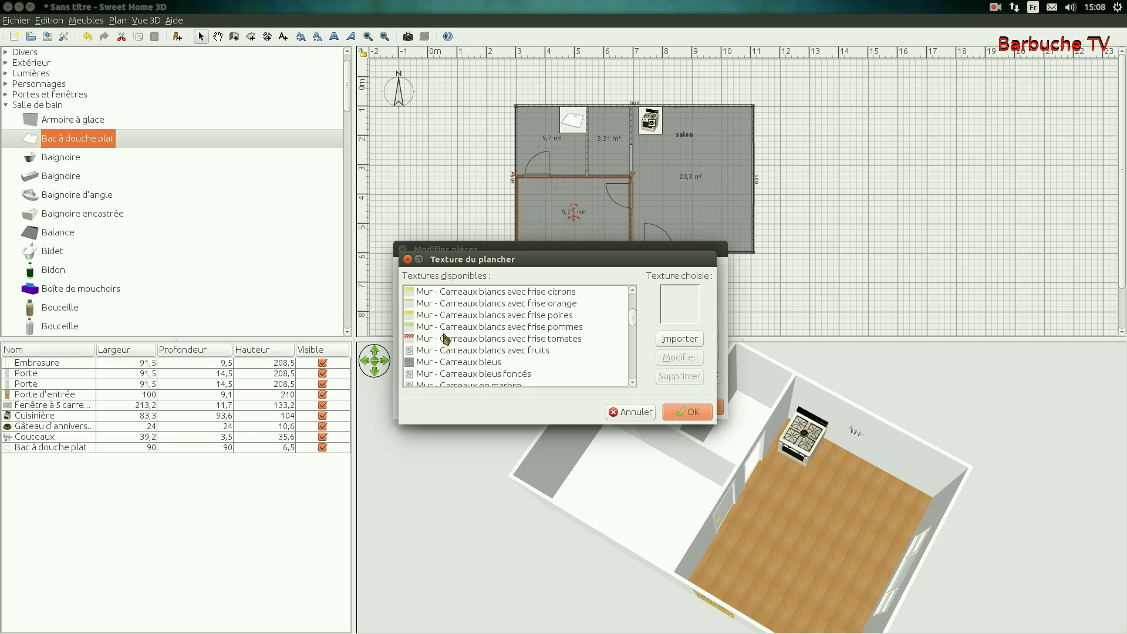
{"action": "scroll", "coordinate": [460, 347], "scroll_direction": "down", "scroll_amount": 10}
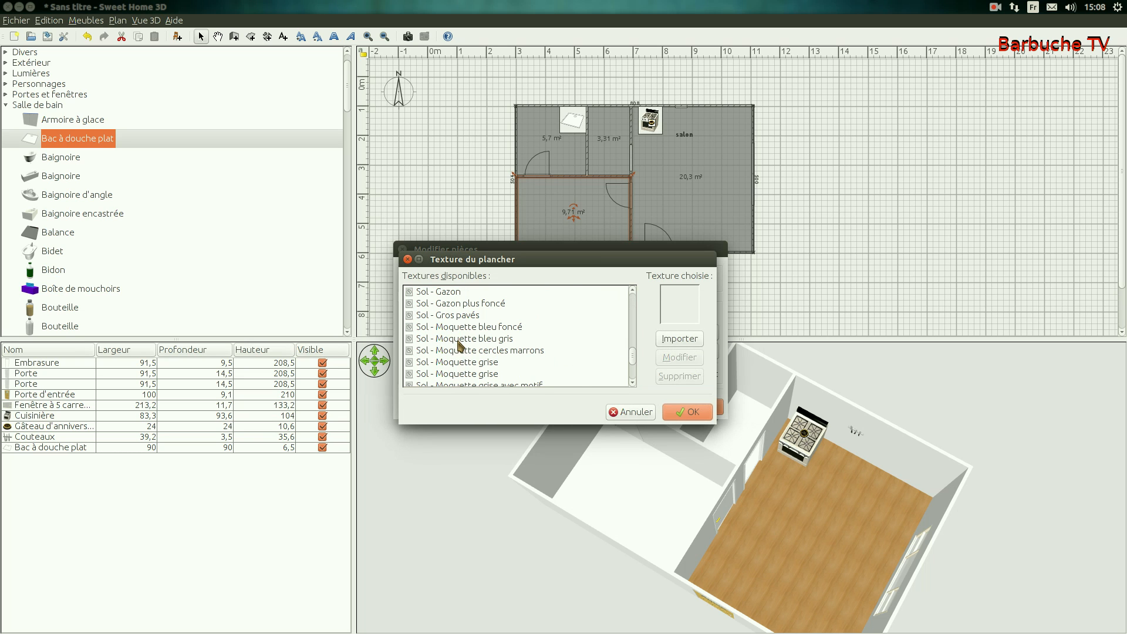
{"action": "left_click", "coordinate": [455, 339]}
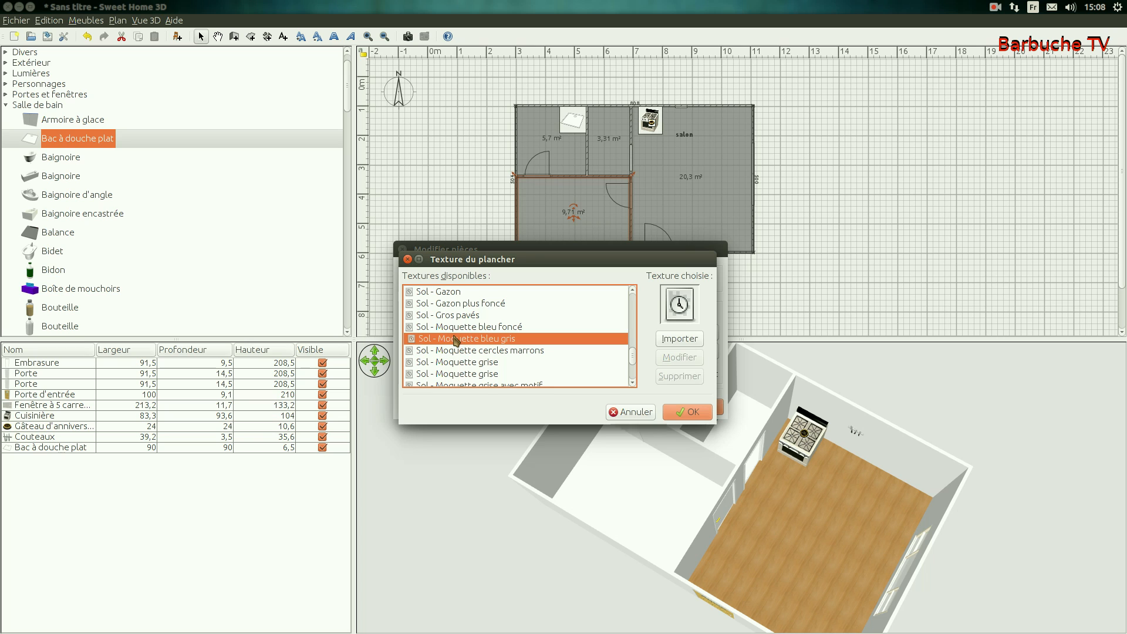
{"action": "left_click", "coordinate": [682, 413]}
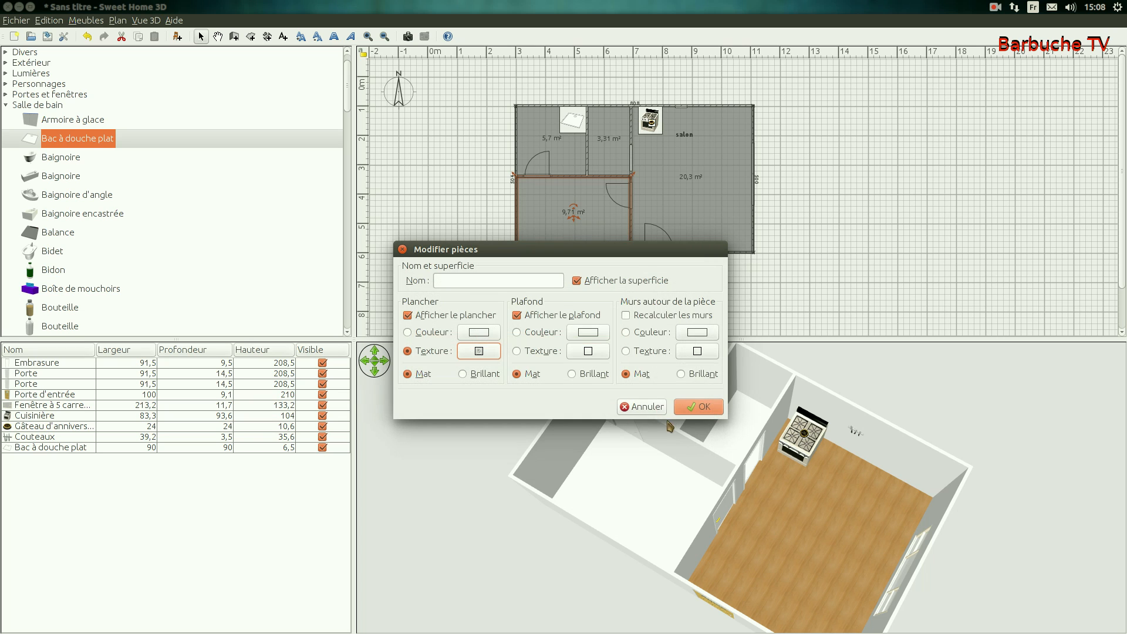
{"action": "left_click", "coordinate": [683, 414]}
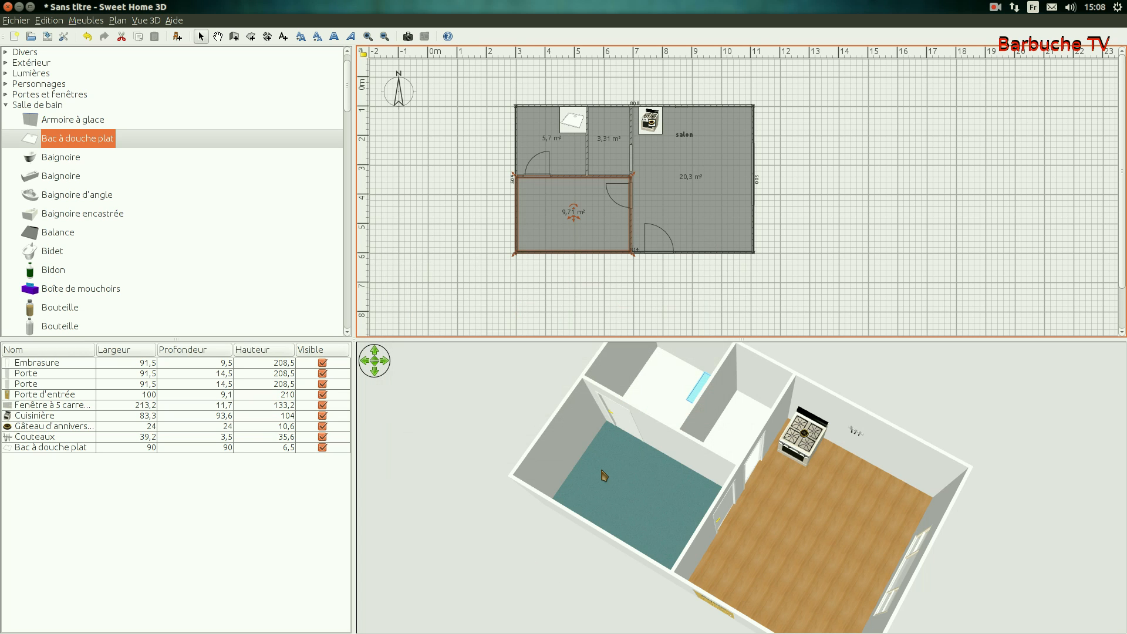
{"action": "left_click_drag", "start_coordinate": [784, 557], "coordinate": [661, 402]}
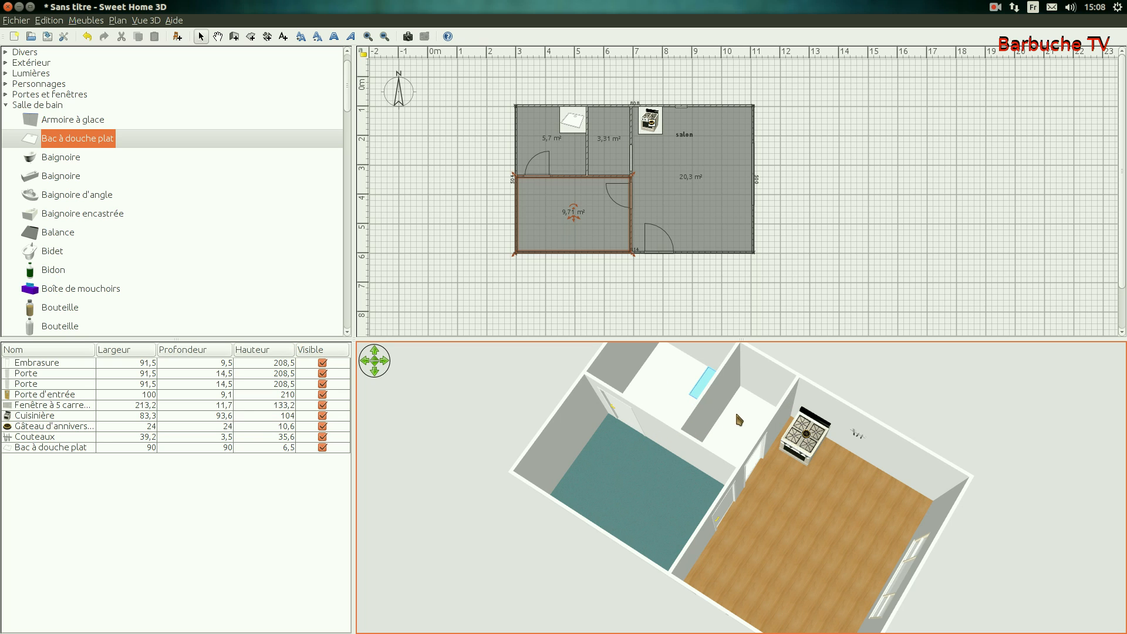
Colour the walls around the salon light yellow and check the result in 3D.
{"action": "left_click_drag", "start_coordinate": [744, 549], "coordinate": [767, 542]}
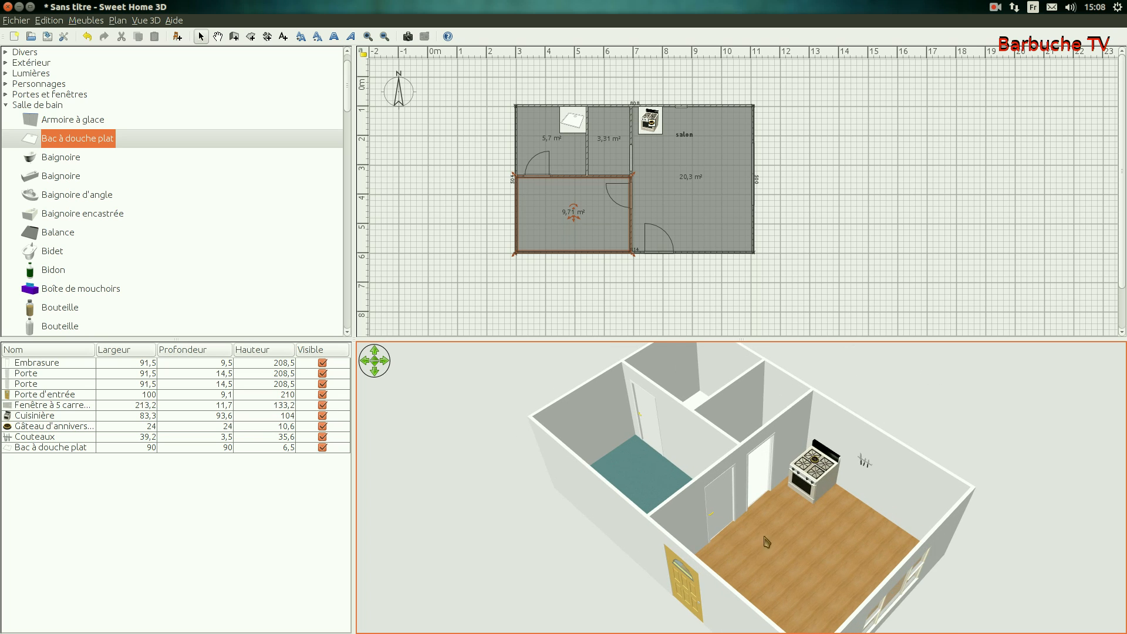
{"action": "right_click", "coordinate": [804, 550]}
{"action": "left_click", "coordinate": [859, 575]}
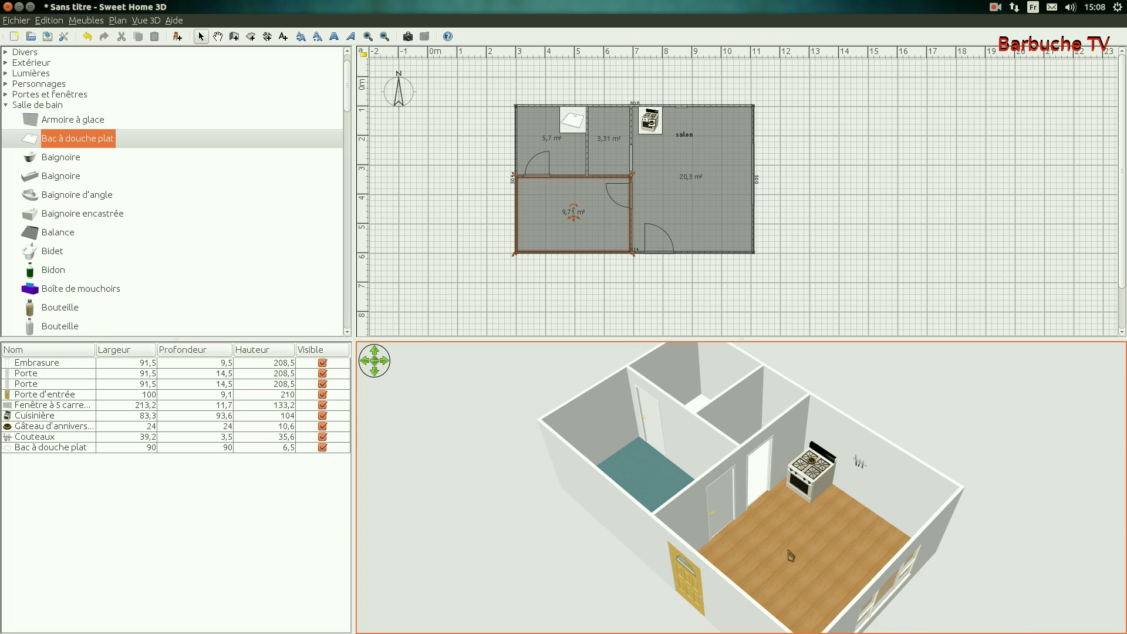
{"action": "right_click", "coordinate": [684, 188]}
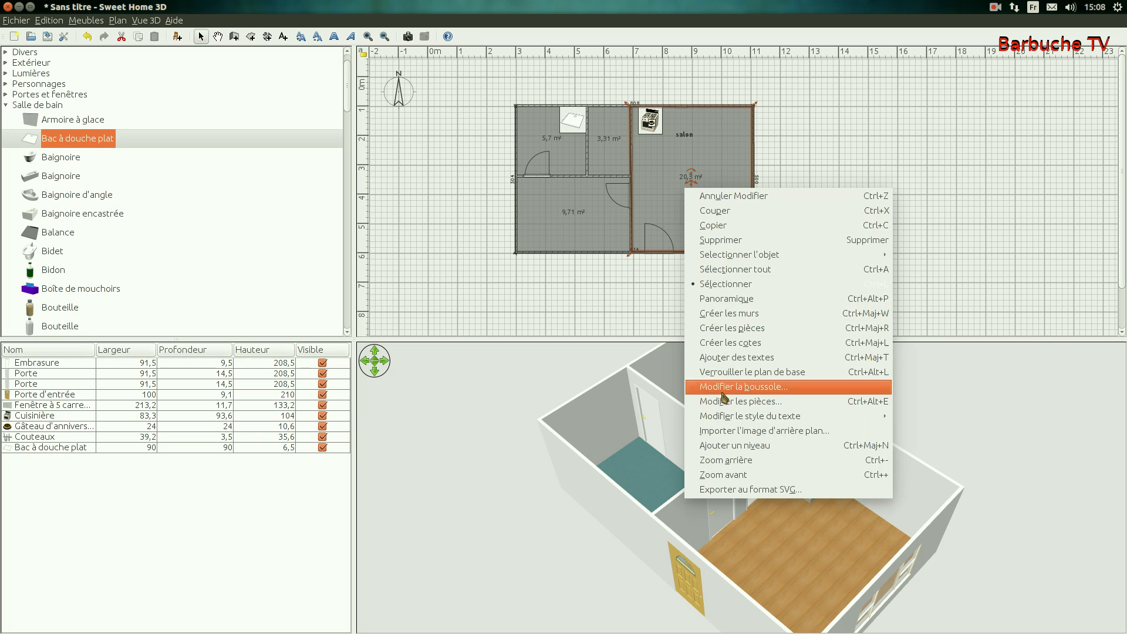
{"action": "left_click", "coordinate": [751, 402]}
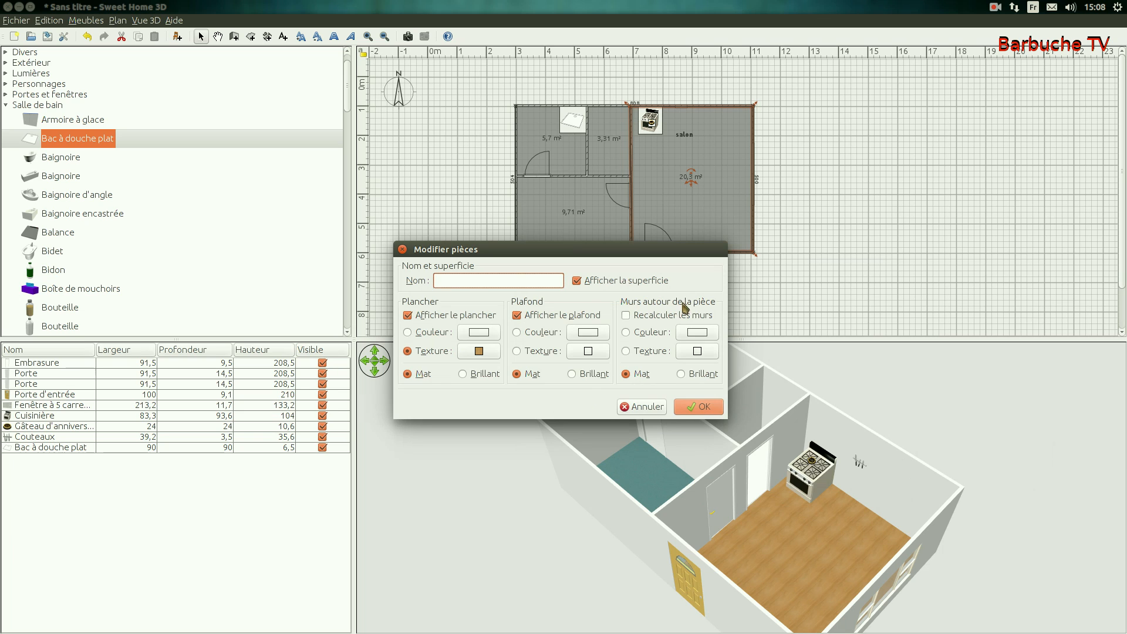
{"action": "left_click", "coordinate": [625, 332]}
{"action": "left_click", "coordinate": [697, 332]}
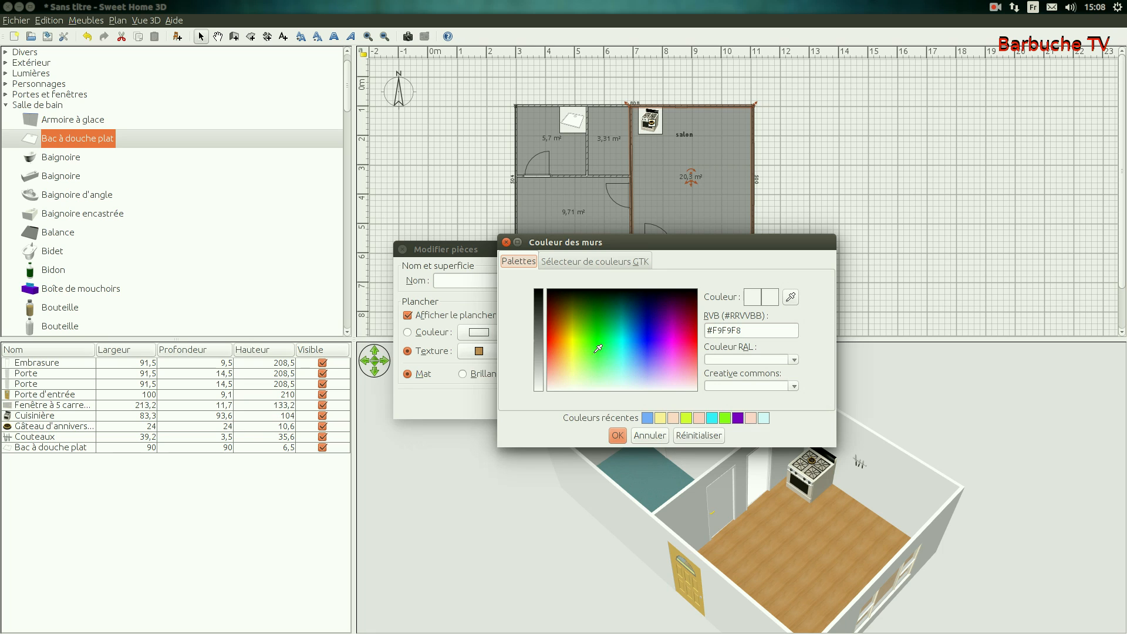
{"action": "left_click", "coordinate": [575, 359]}
{"action": "left_click", "coordinate": [617, 436]}
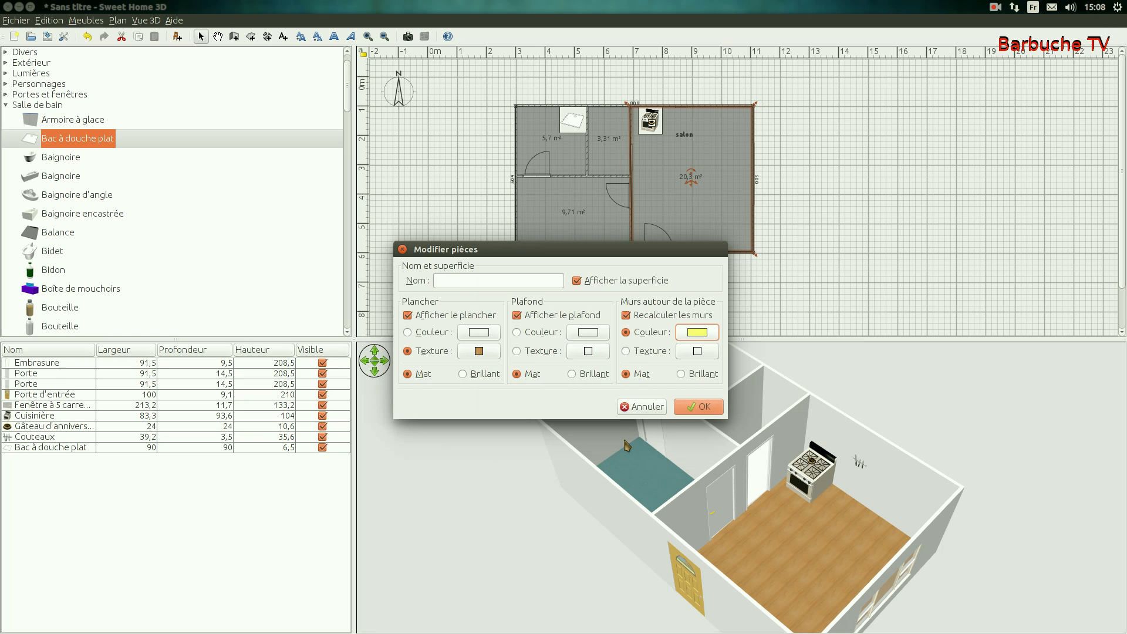
{"action": "left_click", "coordinate": [703, 408]}
{"action": "left_click_drag", "start_coordinate": [786, 577], "coordinate": [730, 432]}
{"action": "left_click_drag", "start_coordinate": [674, 569], "coordinate": [812, 535]}
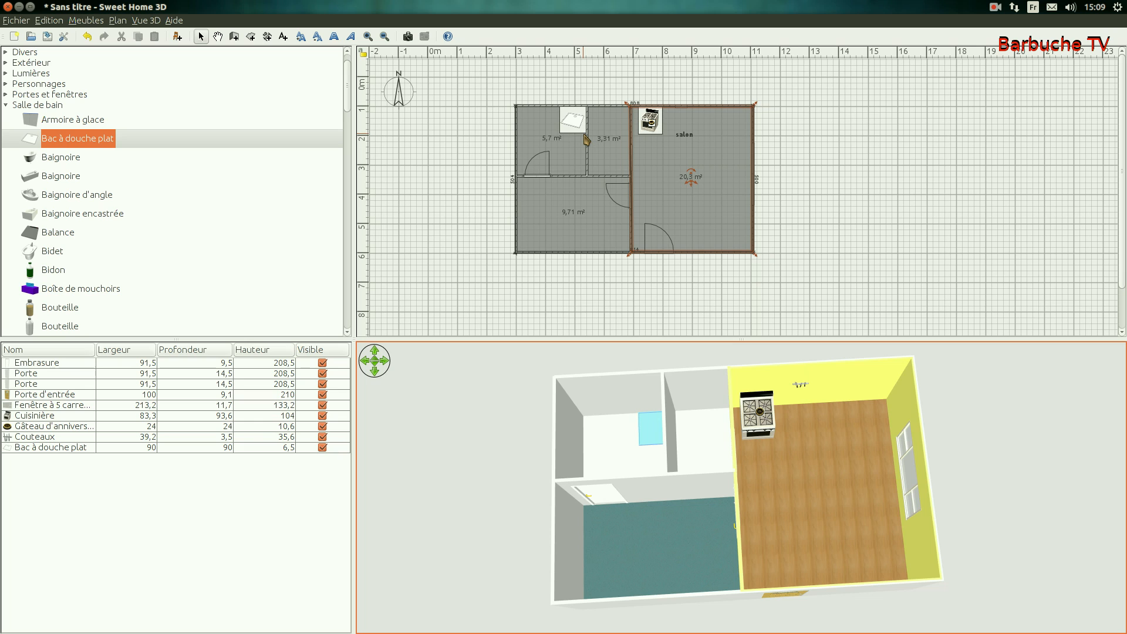
Set the shower tray's width to 120 cm and move it away from the partition wall, fully inside the 5,7 m² room.
{"action": "left_click", "coordinate": [574, 120]}
{"action": "right_click", "coordinate": [574, 119]}
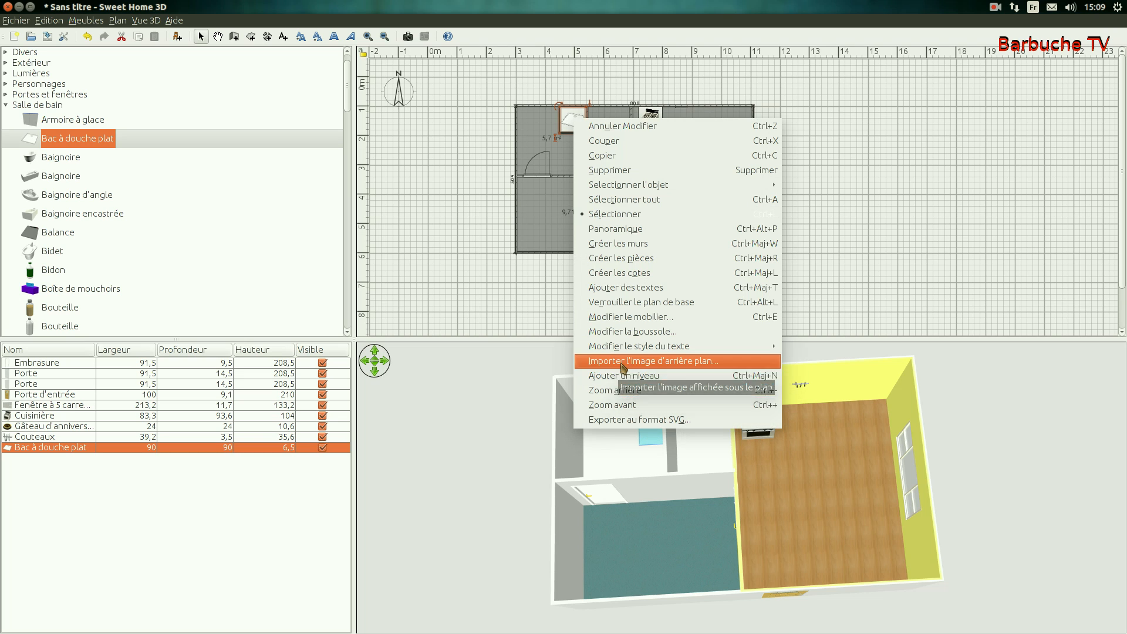
{"action": "left_click", "coordinate": [647, 320]}
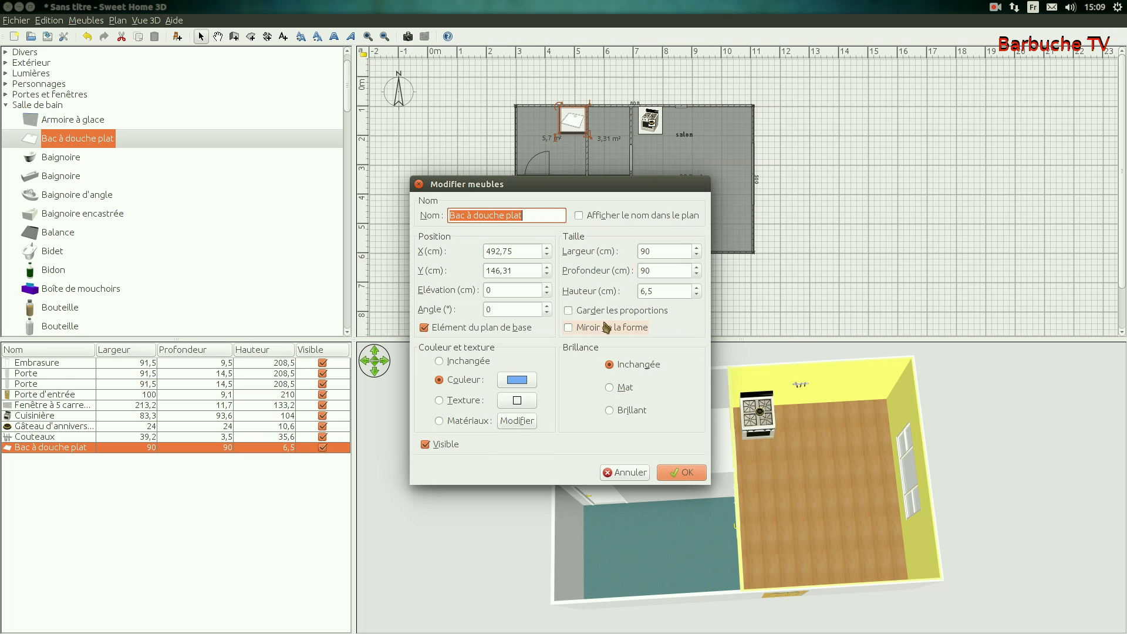
{"action": "left_click", "coordinate": [664, 251]}
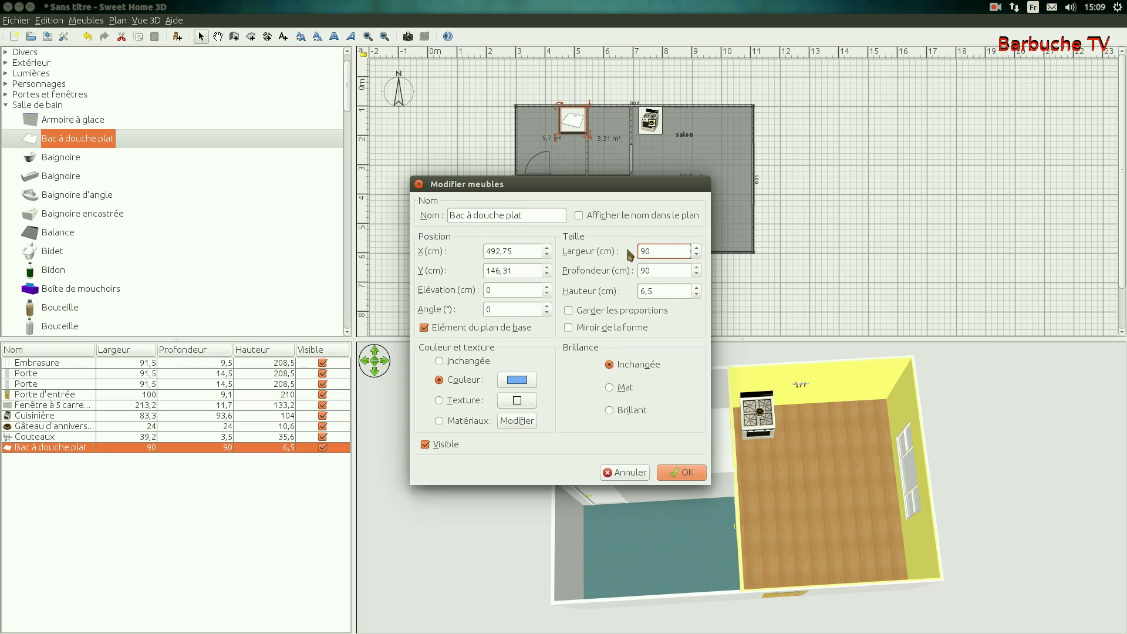
{"action": "left_click_drag", "start_coordinate": [652, 250], "coordinate": [628, 249]}
{"action": "type", "text": "12"}
{"action": "left_click", "coordinate": [686, 473]}
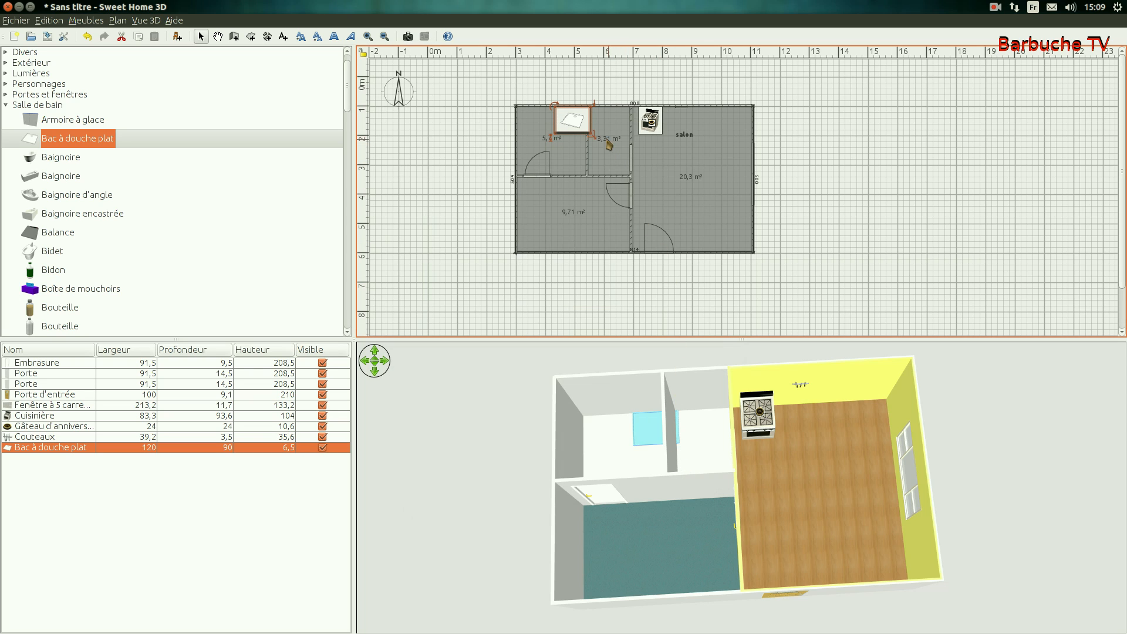
{"action": "left_click_drag", "start_coordinate": [568, 123], "coordinate": [556, 123]}
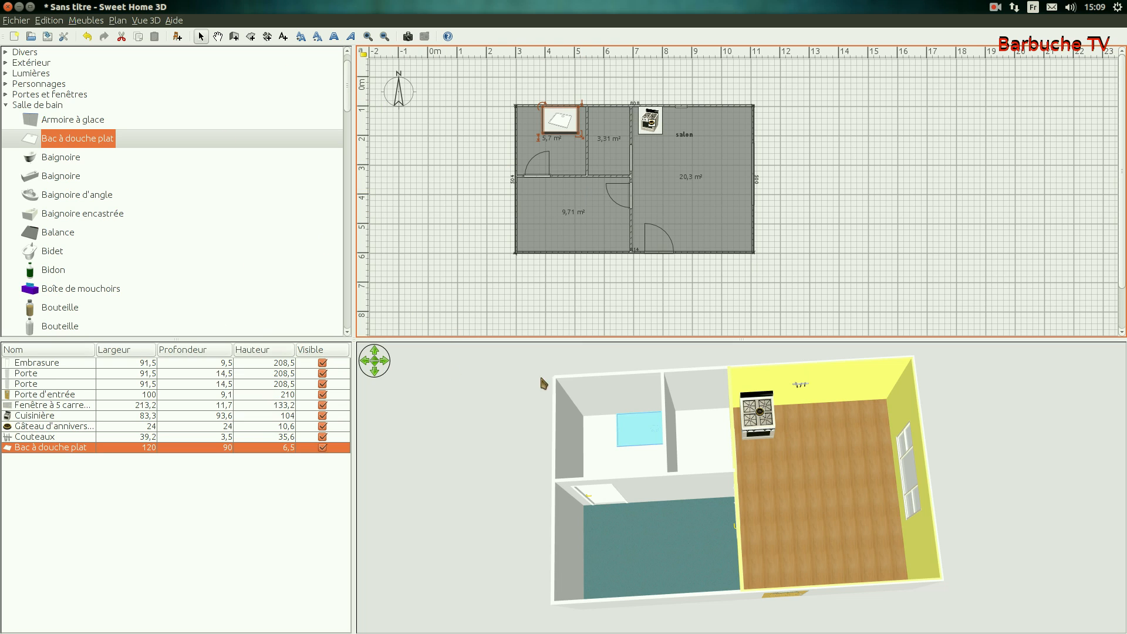
{"action": "left_click", "coordinate": [128, 20]}
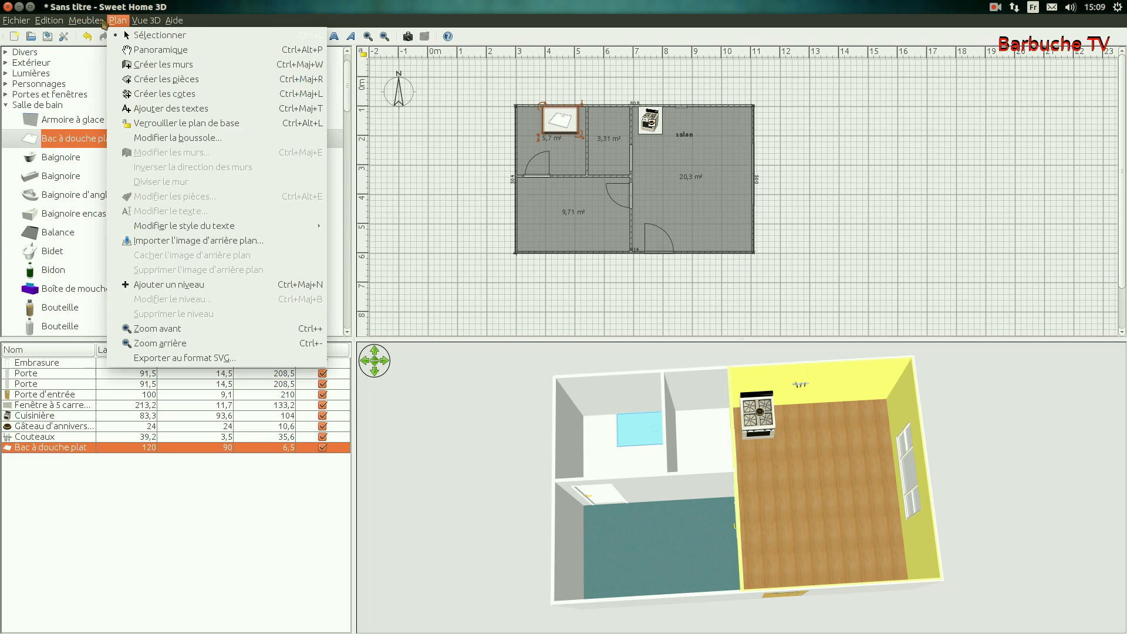
{"action": "left_click", "coordinate": [328, 7]}
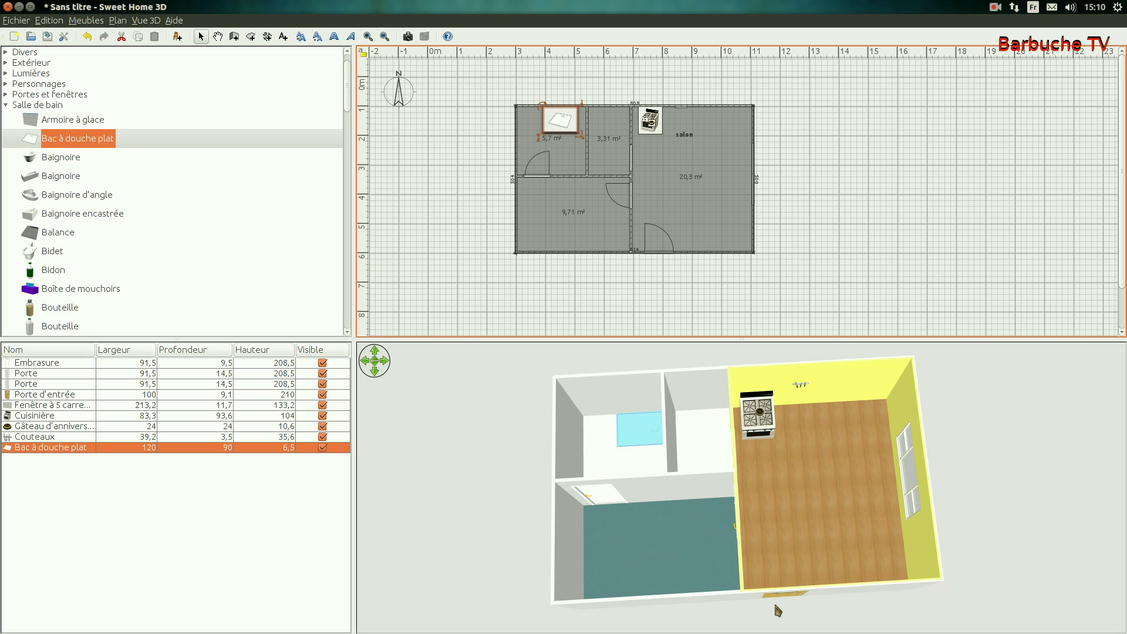
{"action": "left_click_drag", "start_coordinate": [754, 602], "coordinate": [740, 509]}
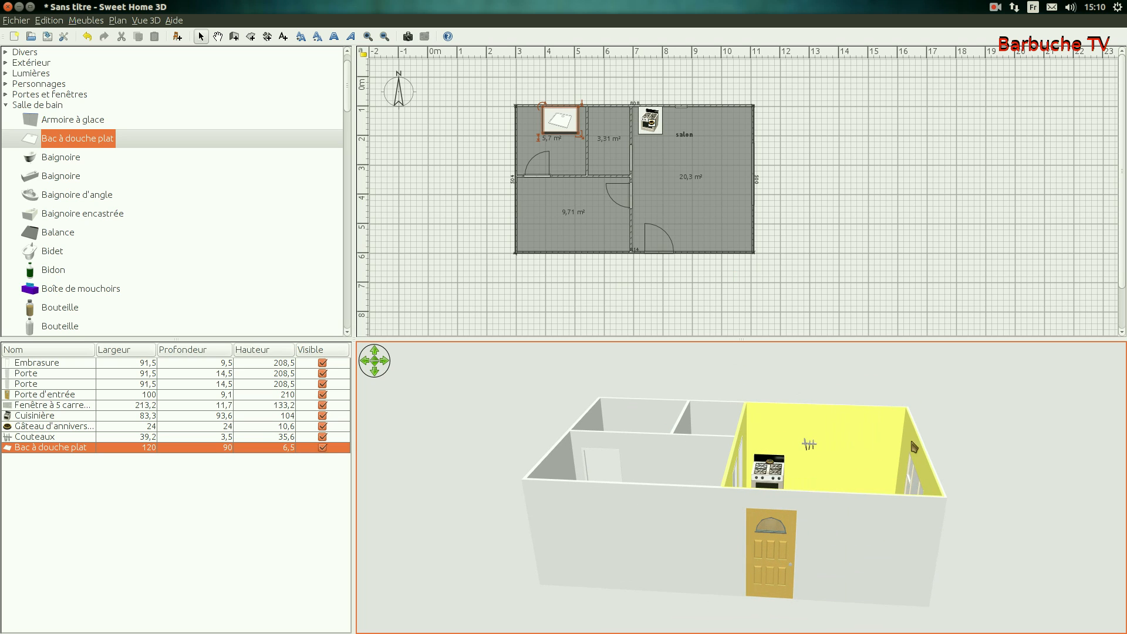